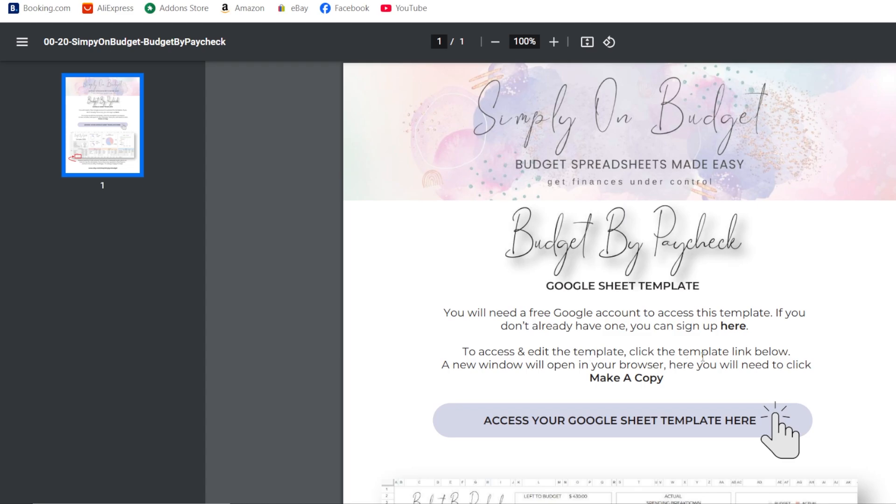
# - Look through the Budget By Paycheck PDF page, from the template access link to the spreadsheet preview
pyautogui.scroll(-5, 704, 357)
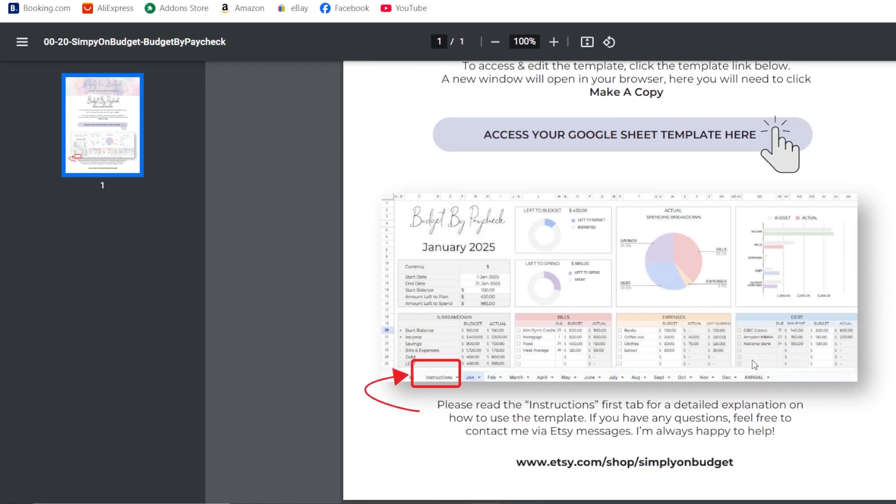
pyautogui.scroll(5, 578, 201)
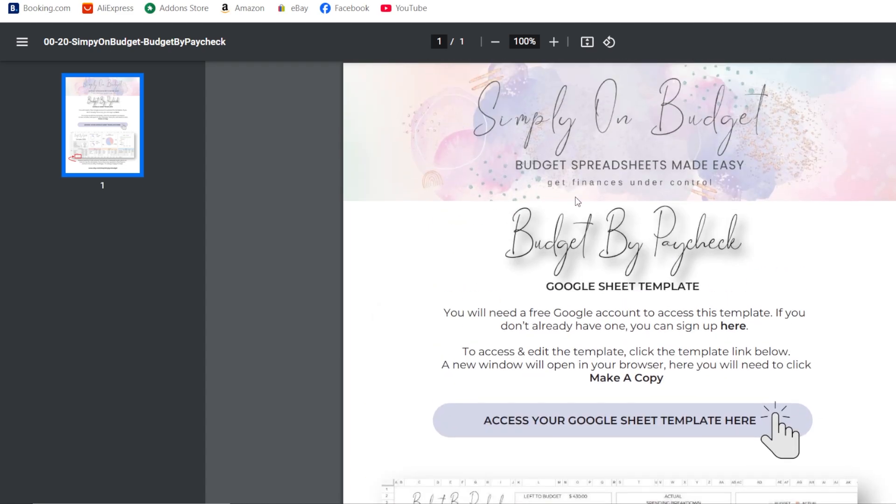
pyautogui.scroll(-5, 617, 305)
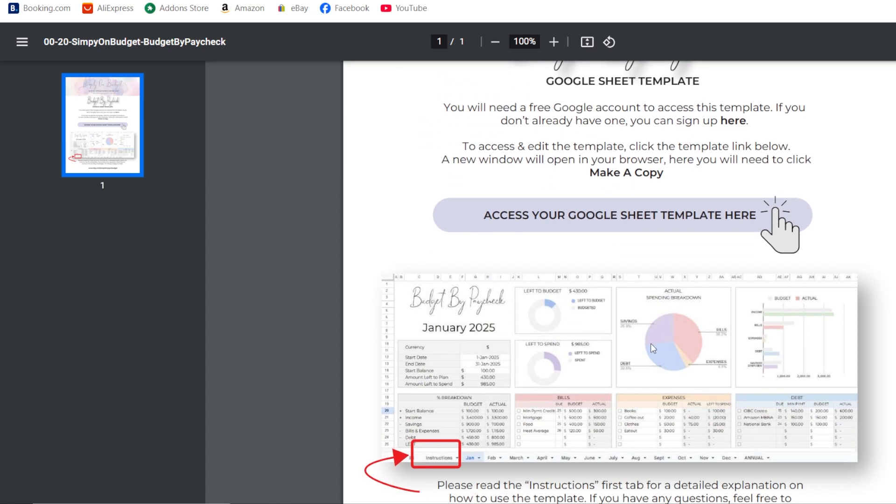
pyautogui.scroll(4, 601, 353)
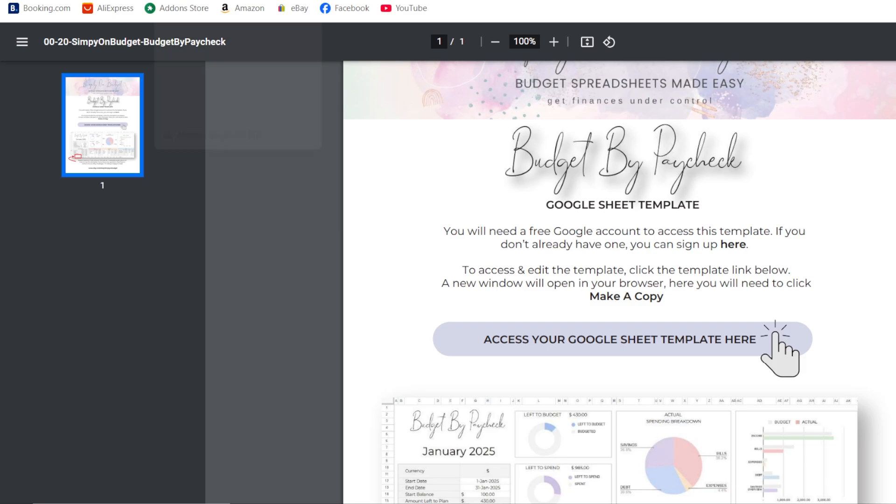
# - Switch to the 20-BudgetByPaycheck-FINAL spreadsheet in Google Sheets and read its Instructions sheet from the start through section 13, Reflections
pyautogui.click(238, 1)
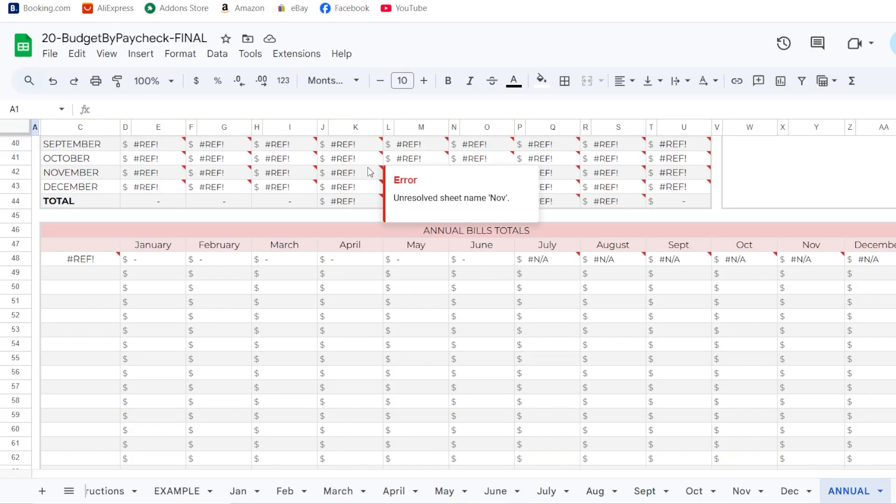
pyautogui.click(99, 492)
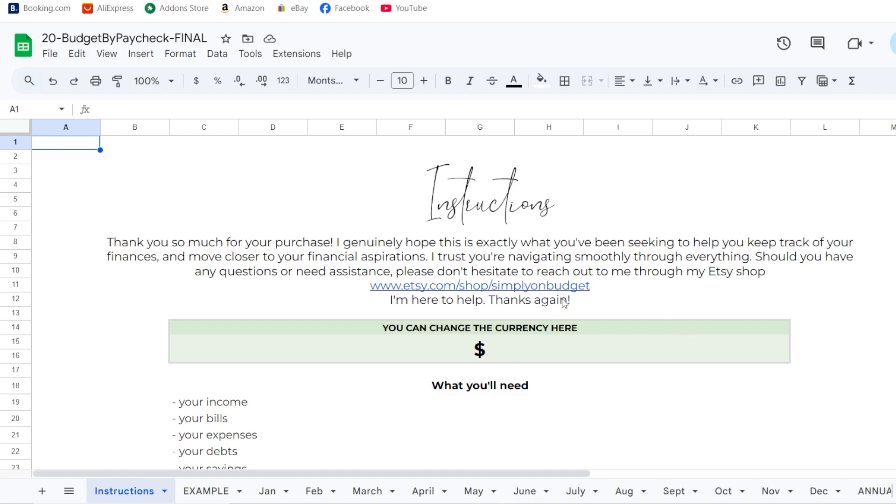
pyautogui.moveTo(566, 304)
pyautogui.scroll(-12, 448, 302)
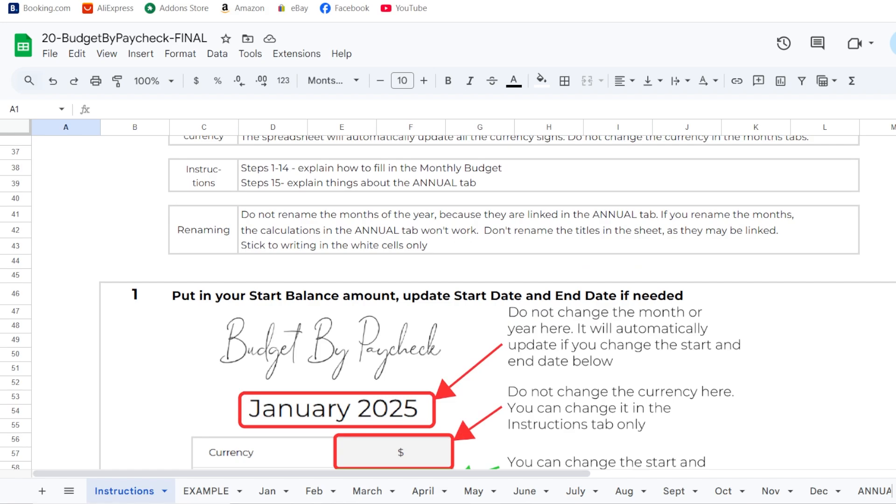
pyautogui.scroll(-16, 448, 302)
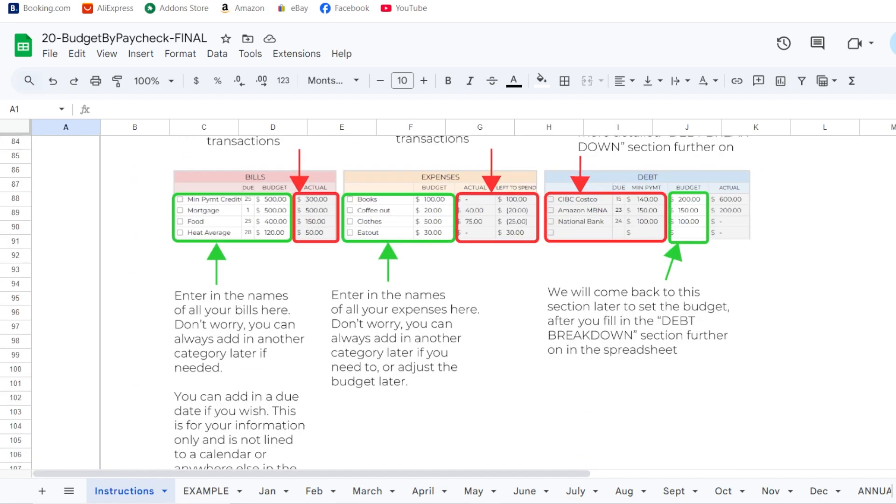
pyautogui.scroll(-11, 448, 303)
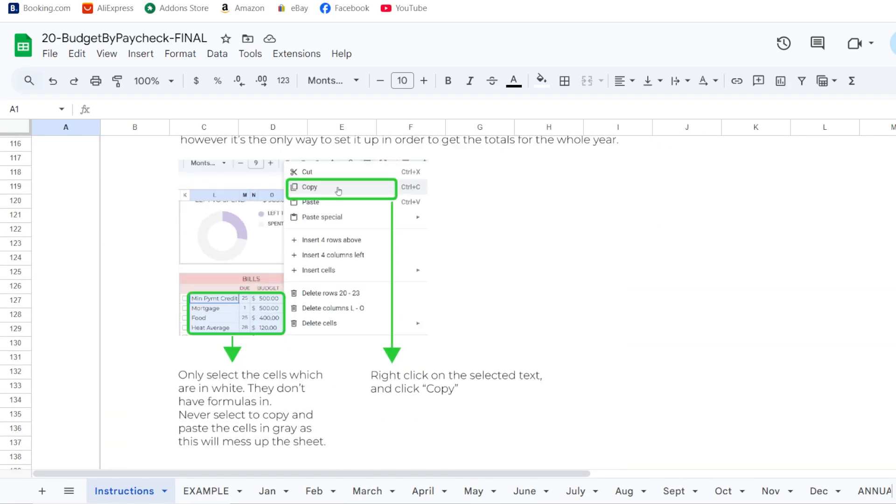
pyautogui.scroll(-20, 447, 302)
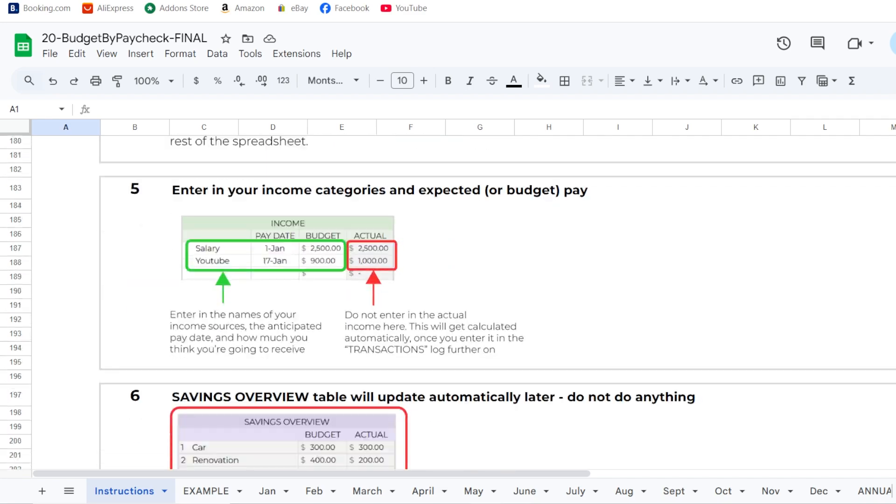
pyautogui.scroll(-20, 448, 302)
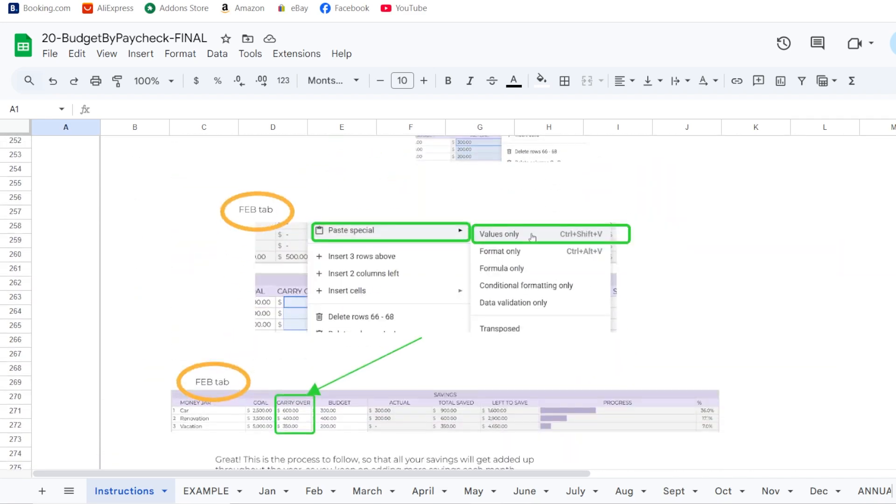
pyautogui.scroll(-19, 448, 302)
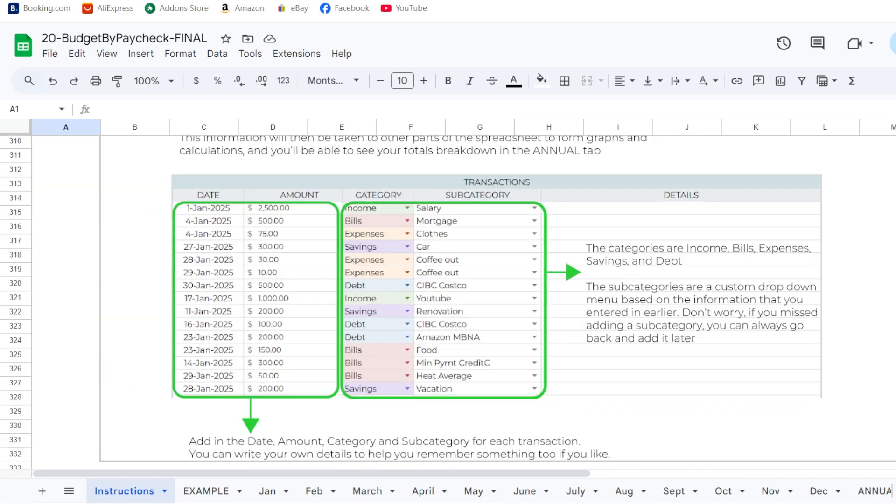
pyautogui.scroll(-16, 448, 302)
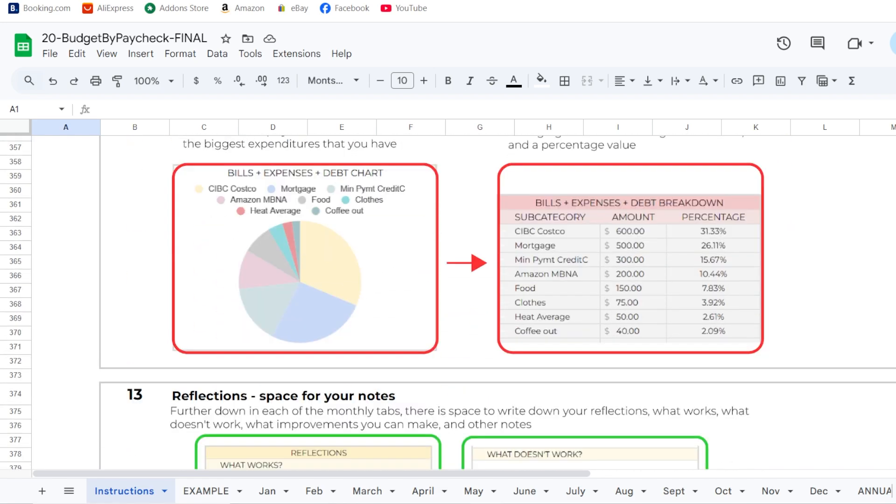
pyautogui.scroll(-5, 448, 302)
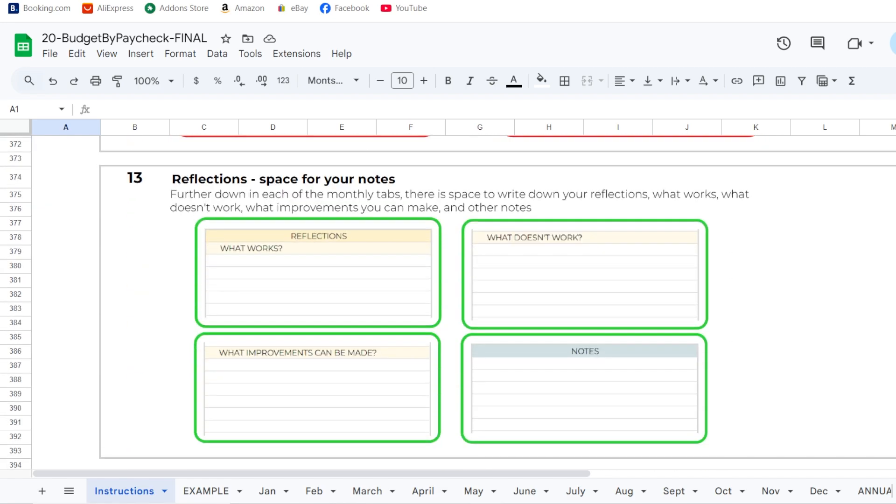
# - Look back over the Instructions sections on the expenditure breakdown, transactions log, debt information and savings carry-over
pyautogui.scroll(1, 448, 302)
pyautogui.scroll(4, 448, 302)
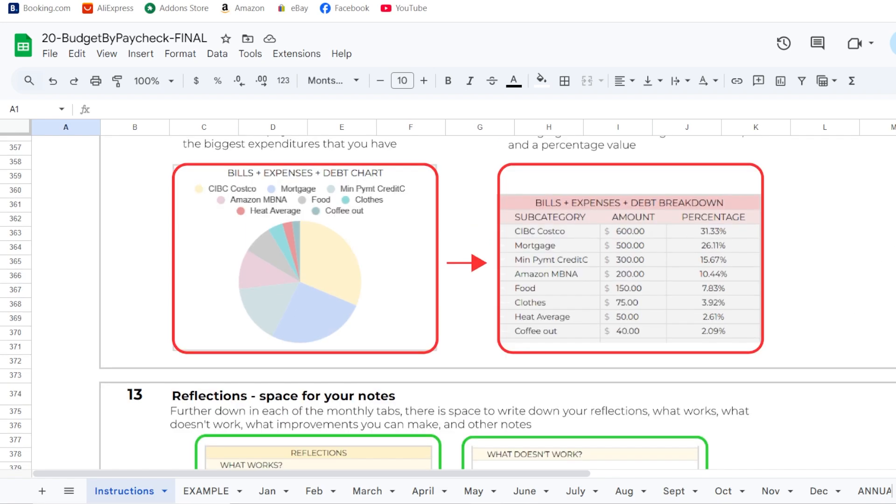
pyautogui.scroll(-2, 448, 302)
pyautogui.scroll(15, 447, 302)
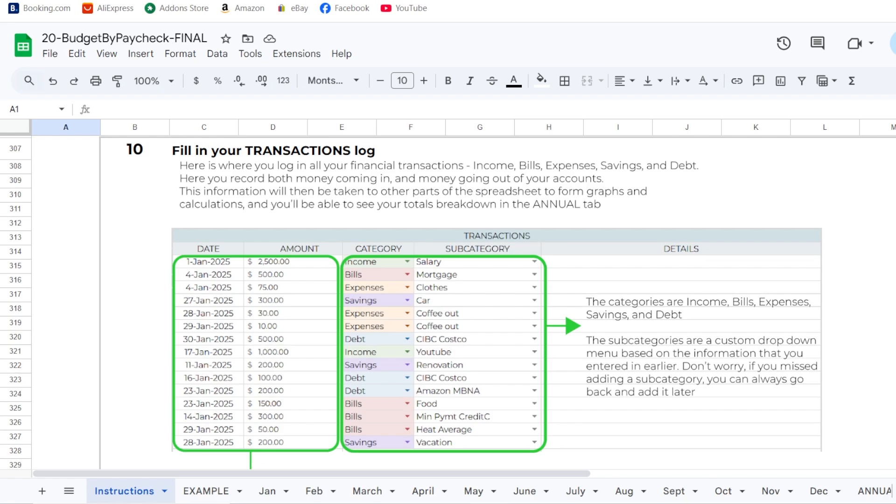
pyautogui.scroll(12, 448, 303)
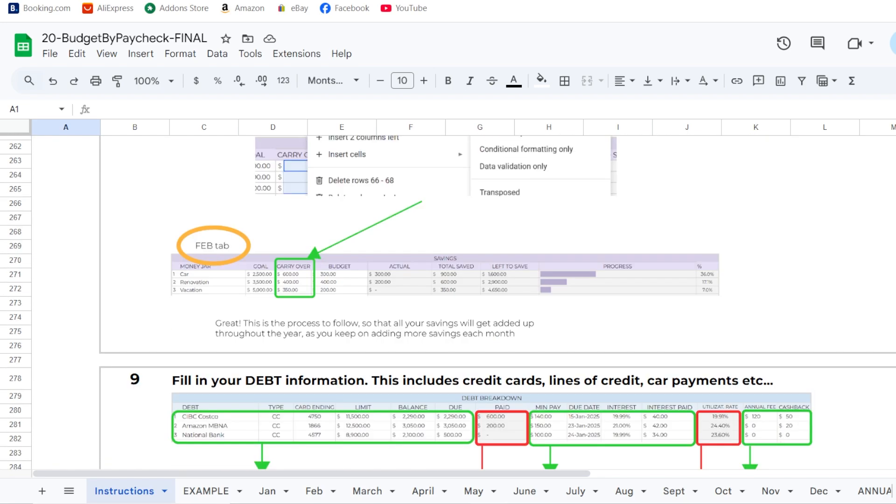
pyautogui.scroll(5, 448, 302)
pyautogui.scroll(-15, 448, 302)
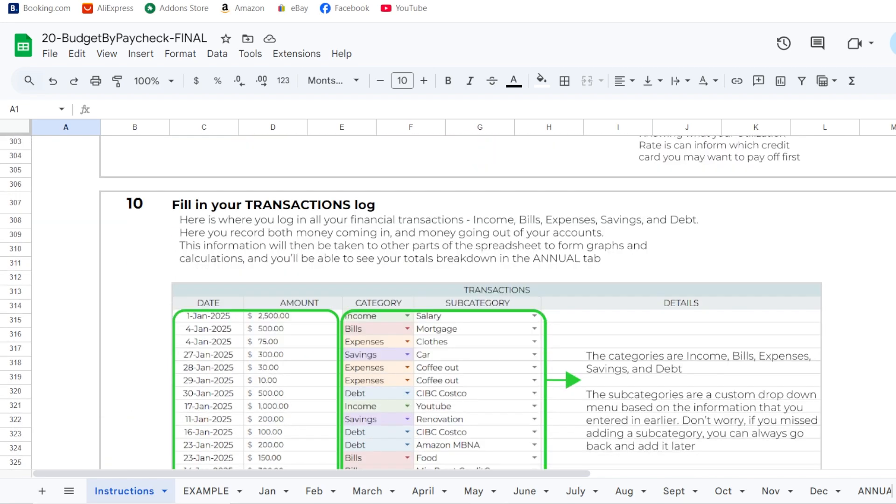
# - Read the rest of the Instructions sheet, covering the monthly charts and annual overview down to the closing message
pyautogui.scroll(-20, 448, 303)
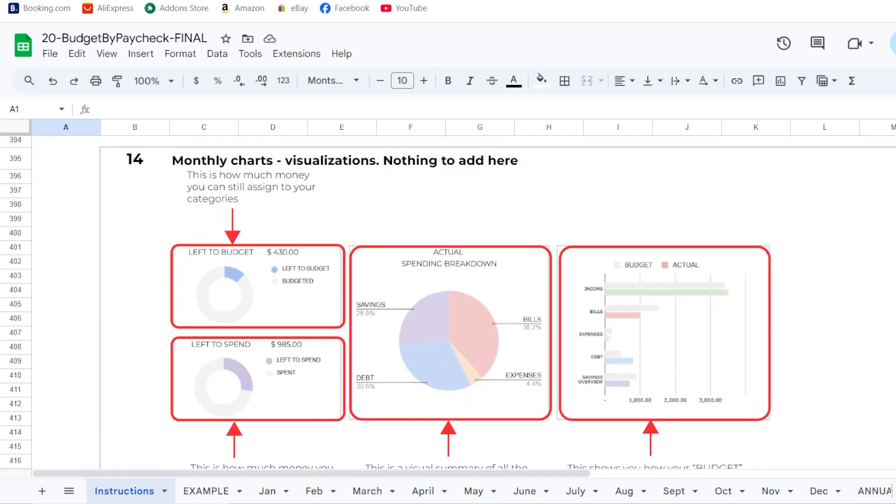
pyautogui.scroll(-10, 448, 302)
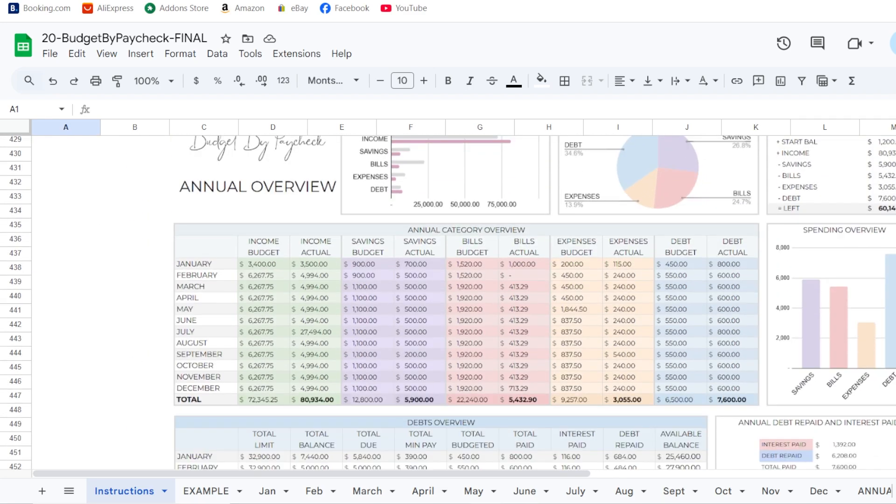
pyautogui.scroll(-5, 448, 303)
pyautogui.scroll(-12, 448, 303)
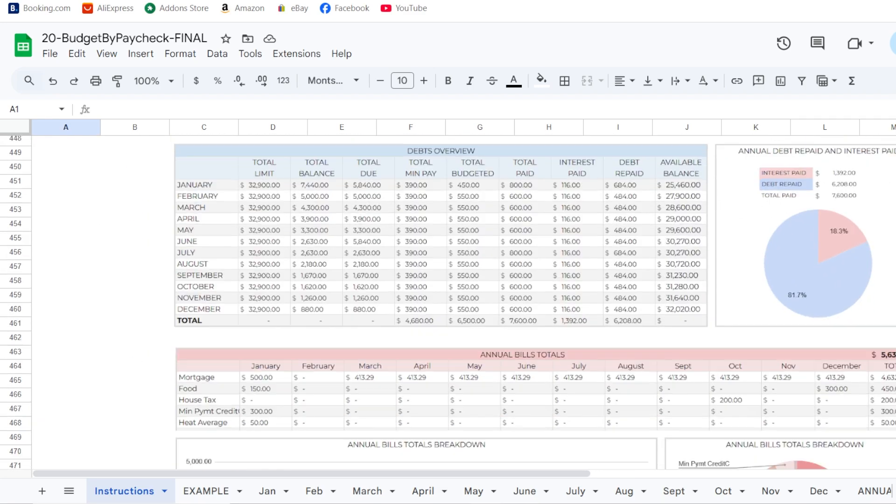
pyautogui.scroll(-16, 448, 302)
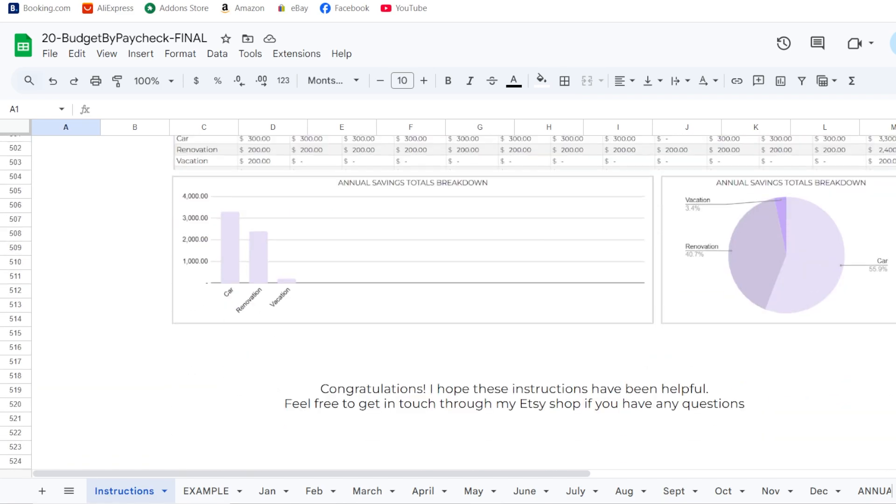
# - Open the EXAMPLE sheet and examine its filled-in budget, savings, debt, cash flow and transactions sections, returning to the beginning
pyautogui.scroll(20, 448, 302)
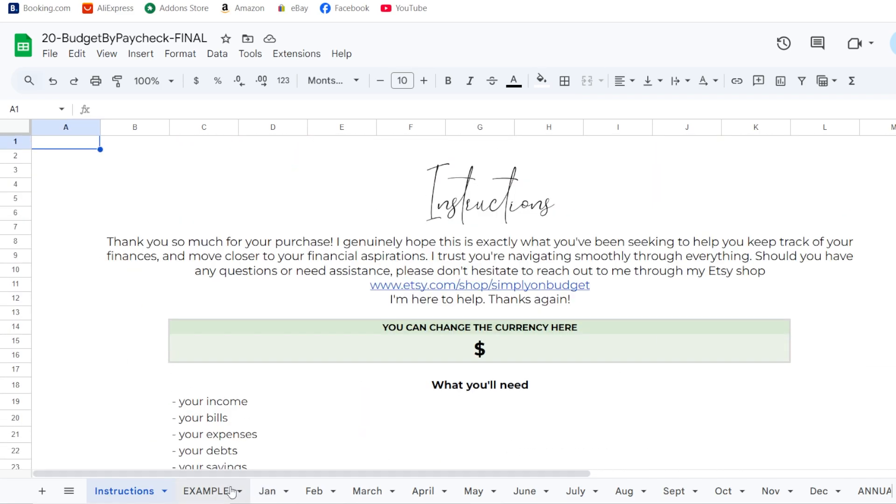
pyautogui.click(247, 489)
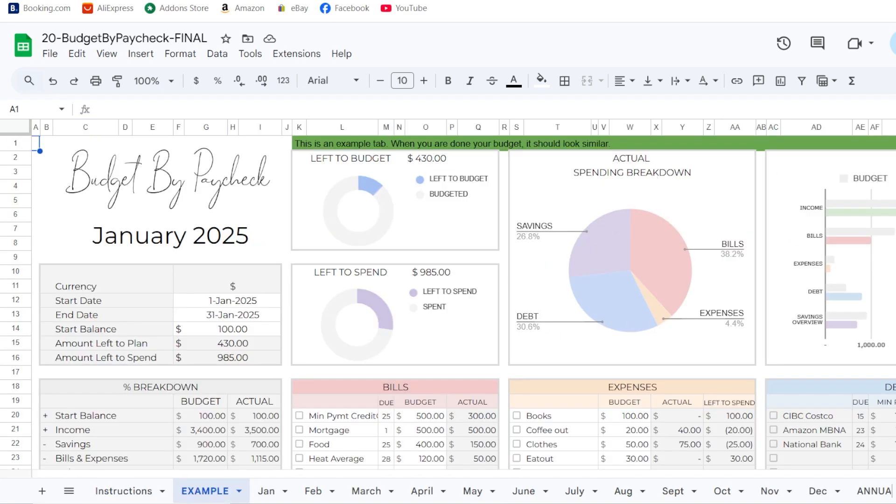
pyautogui.scroll(-15, 448, 303)
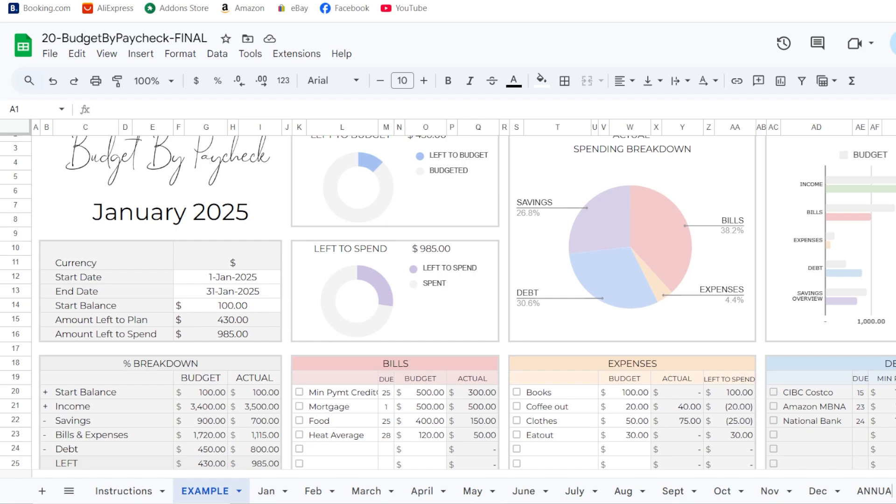
pyautogui.scroll(-12, 448, 303)
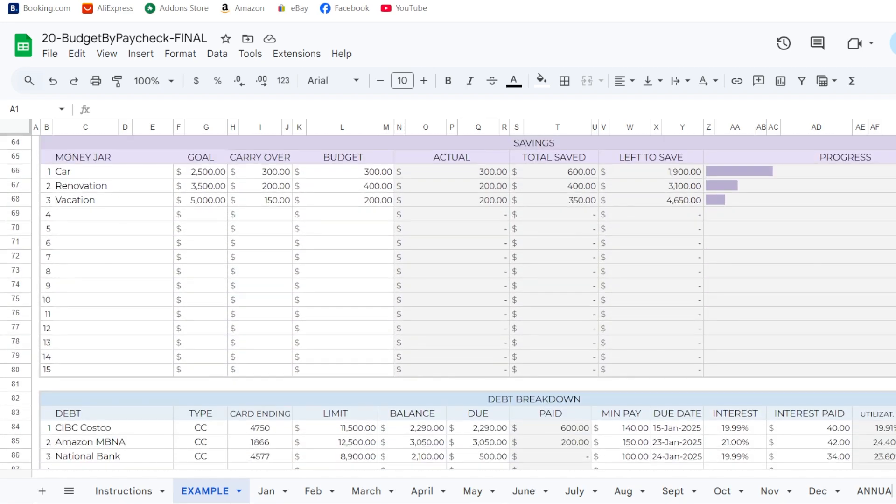
pyautogui.scroll(-18, 448, 303)
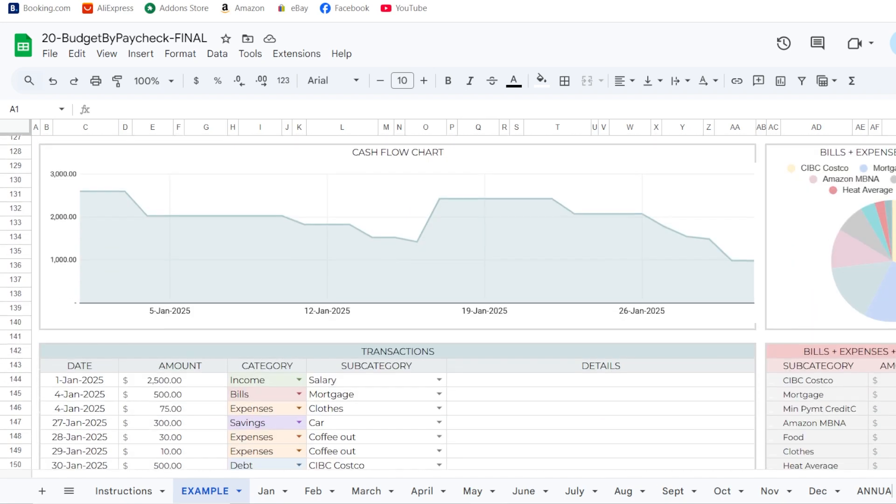
pyautogui.hotkey('ctrl', 'Home')
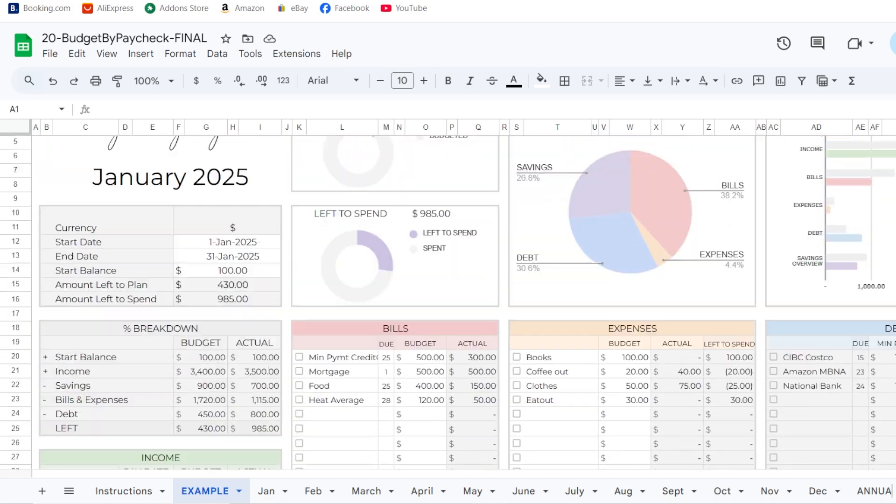
# - Open the Jan sheet and examine its blank income, savings overview, savings and debt breakdown tables
pyautogui.click(268, 490)
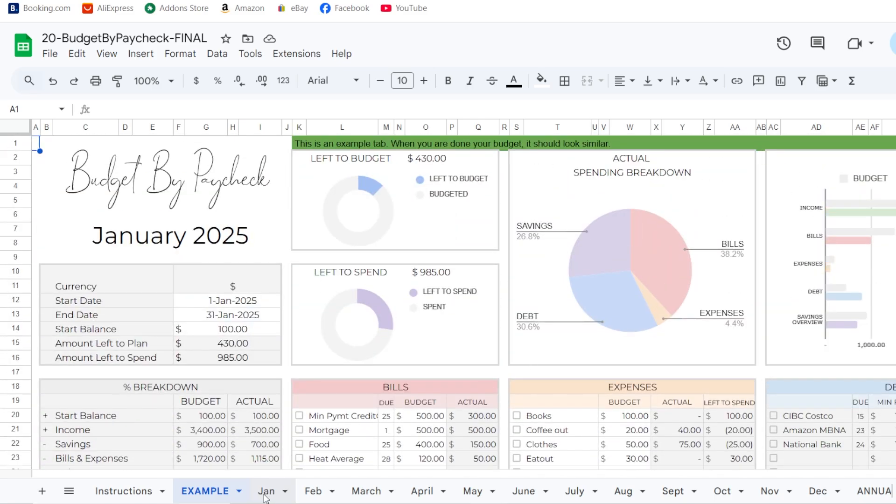
pyautogui.scroll(-6, 492, 391)
pyautogui.scroll(-3, 491, 391)
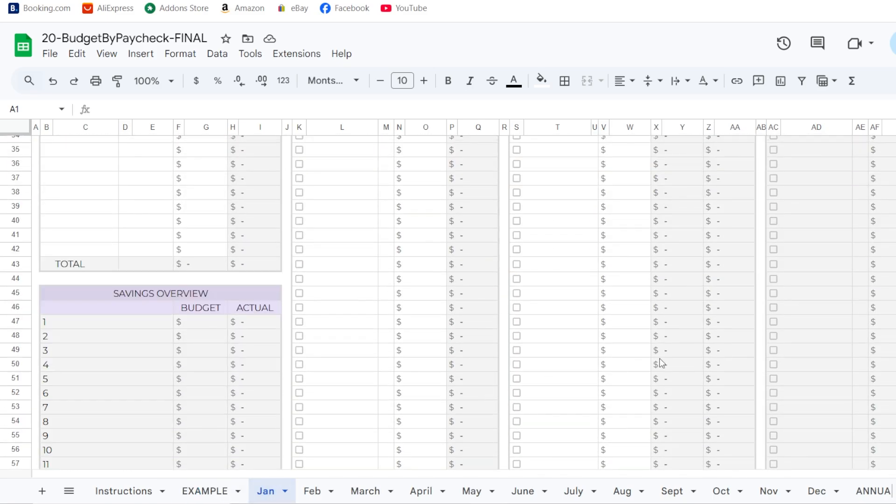
pyautogui.scroll(-20, 492, 391)
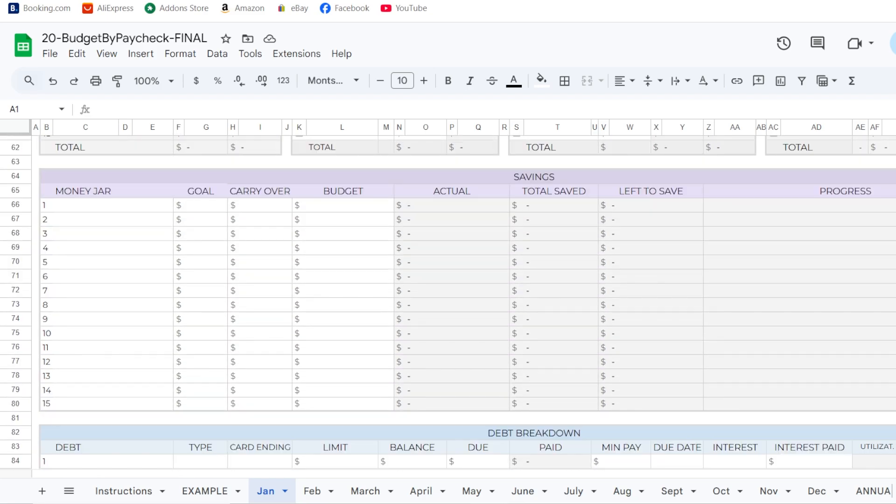
pyautogui.scroll(-7, 492, 391)
pyautogui.scroll(20, 492, 391)
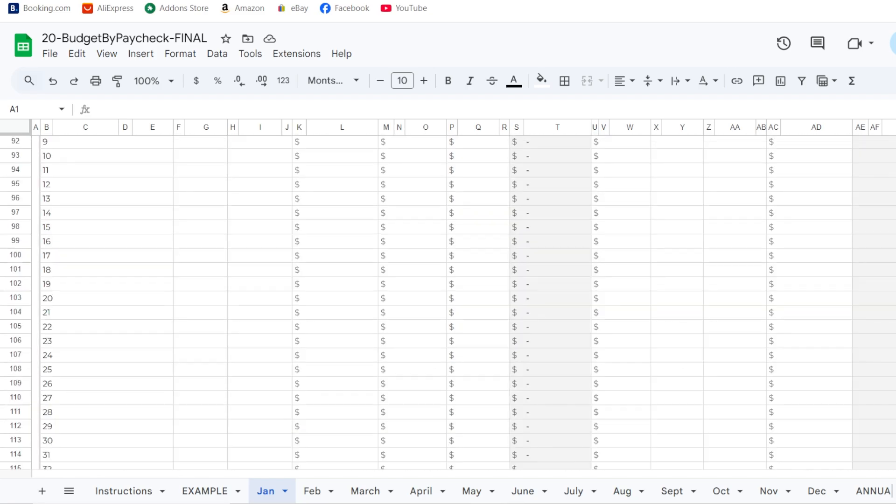
# - Browse the blank monthly budget sheets from Feb through Dec, checking that each follows the same layout
pyautogui.click(311, 493)
pyautogui.click(368, 491)
pyautogui.click(421, 491)
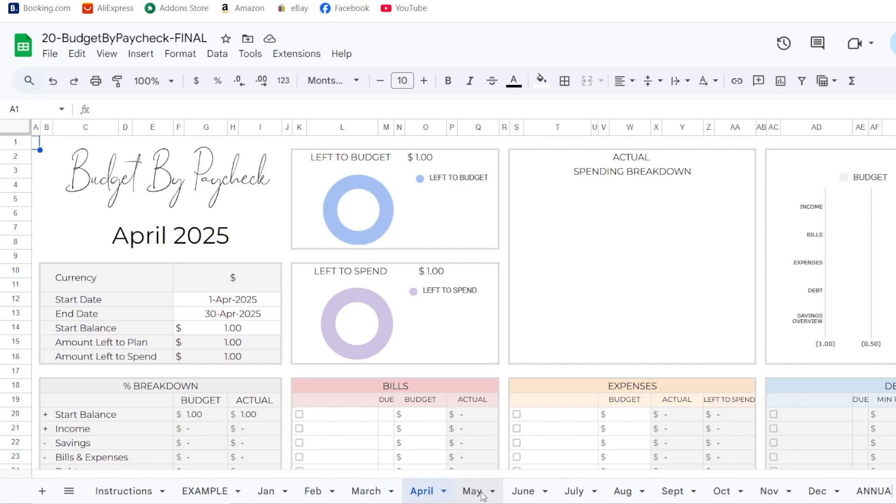
pyautogui.click(476, 493)
pyautogui.click(523, 492)
pyautogui.click(574, 492)
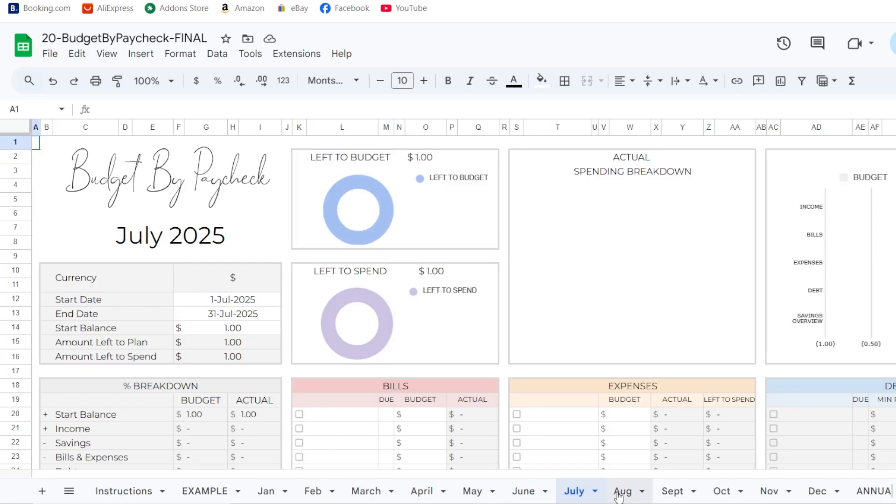
pyautogui.click(619, 495)
pyautogui.click(671, 492)
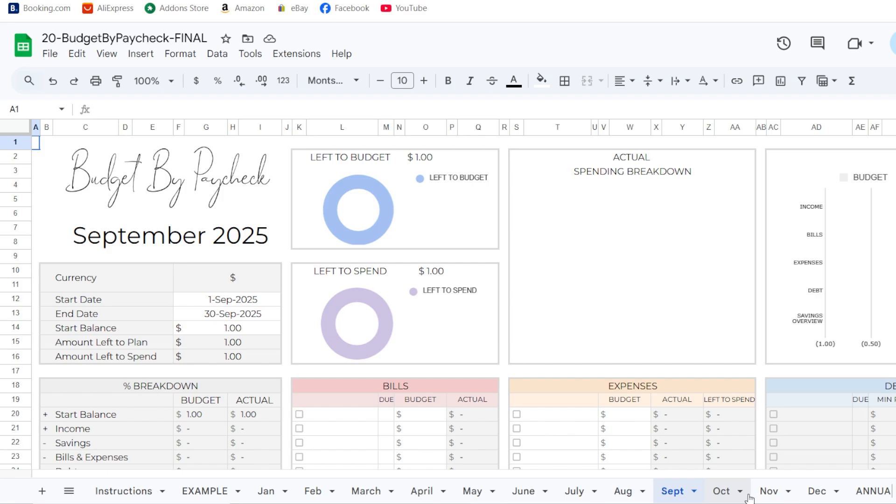
pyautogui.click(745, 494)
pyautogui.click(772, 494)
pyautogui.click(817, 493)
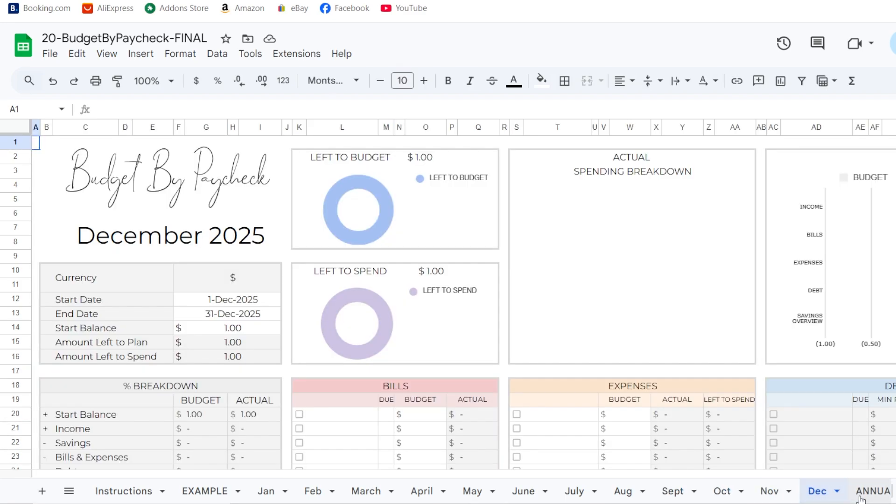
# - Open the ANNUAL sheet and examine its blank category, debts, bills, expenses and savings overview sections
pyautogui.click(861, 496)
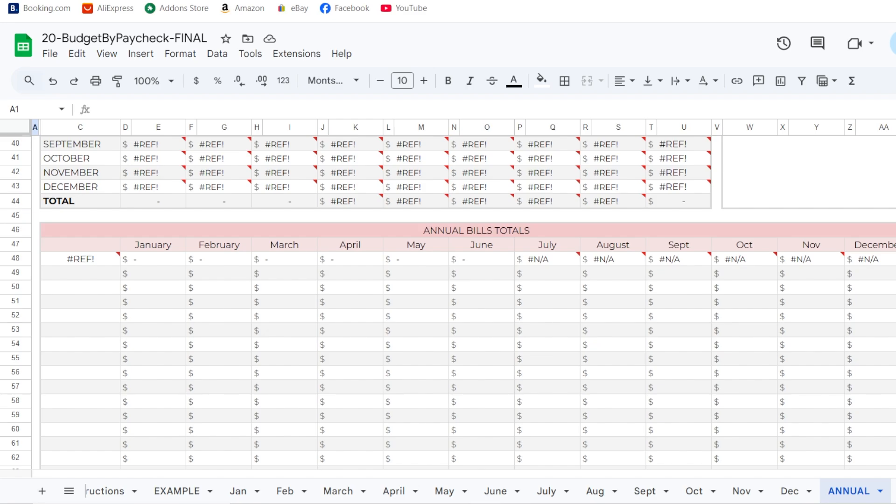
pyautogui.scroll(5, 448, 299)
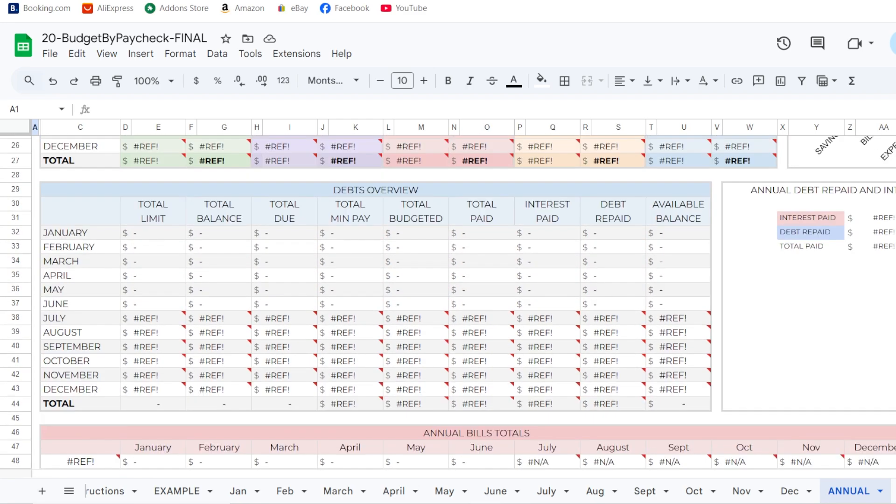
pyautogui.scroll(8, 448, 302)
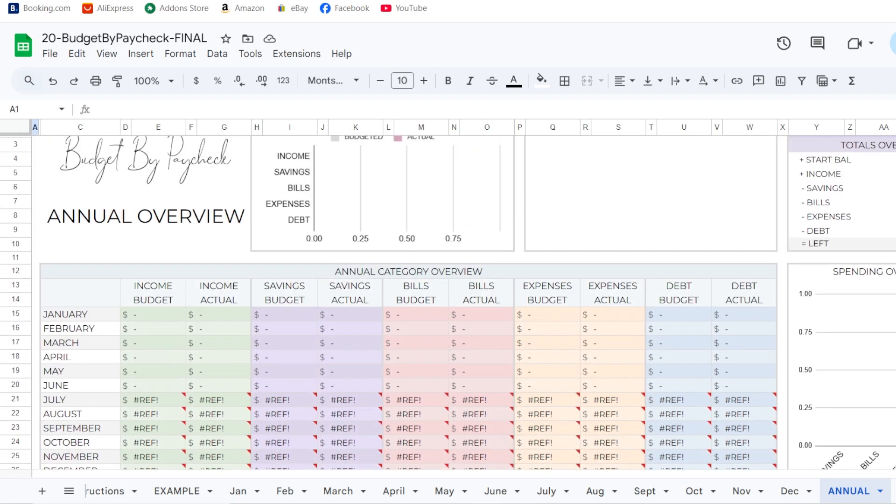
pyautogui.scroll(1, 448, 302)
pyautogui.scroll(-20, 448, 303)
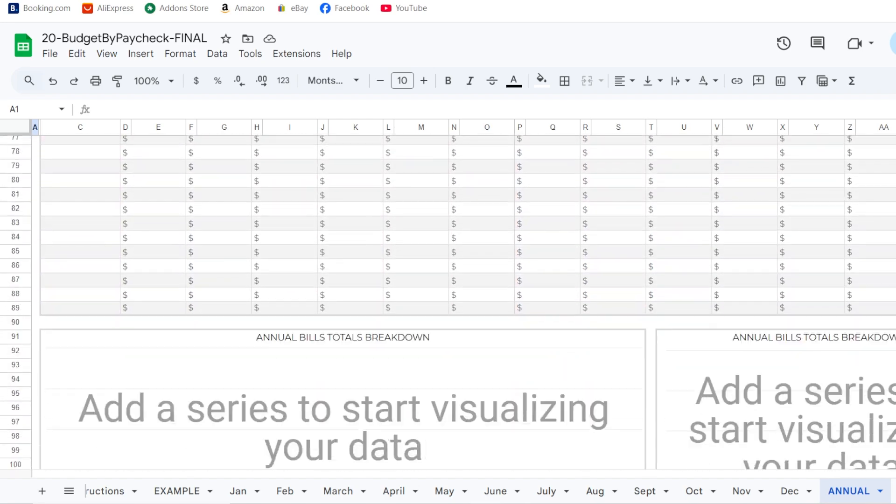
pyautogui.scroll(10, 448, 303)
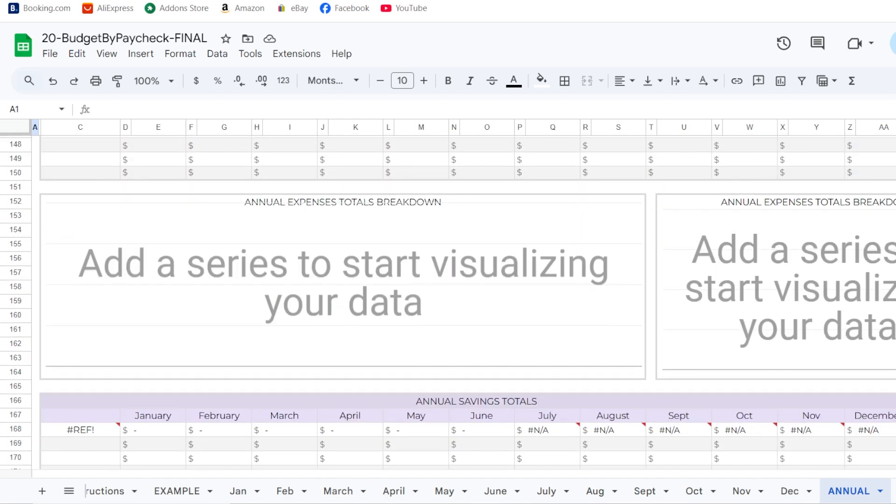
pyautogui.scroll(20, 447, 303)
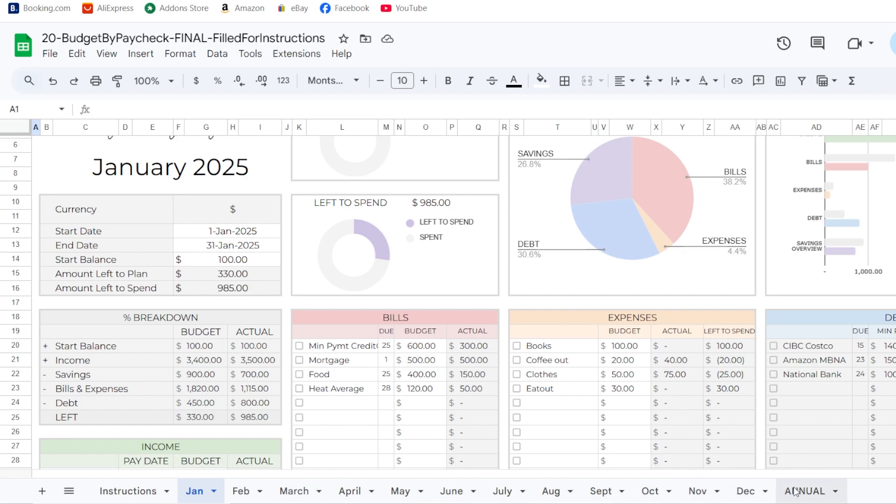
# - Open the ANNUAL sheet of the 20-BudgetByPaycheck-FINAL-FilledForInstructions file and examine its summary charts, category overview and debts overview
pyautogui.click(800, 491)
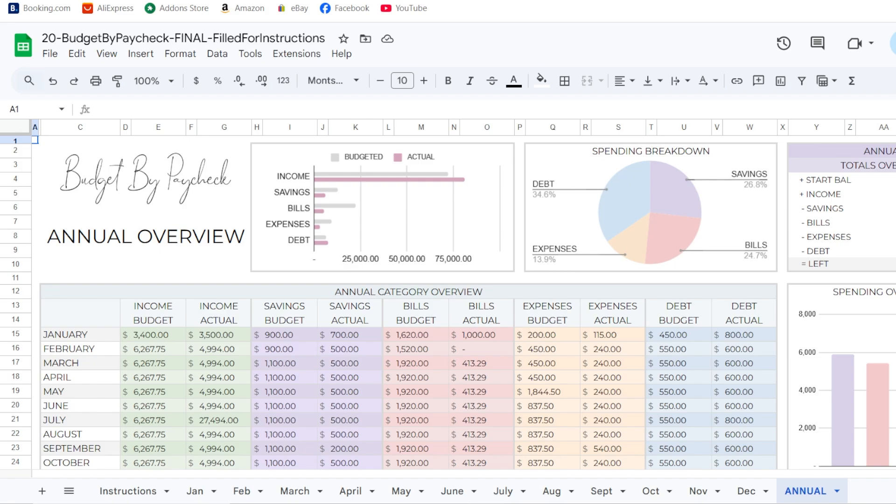
pyautogui.scroll(-3, 408, 303)
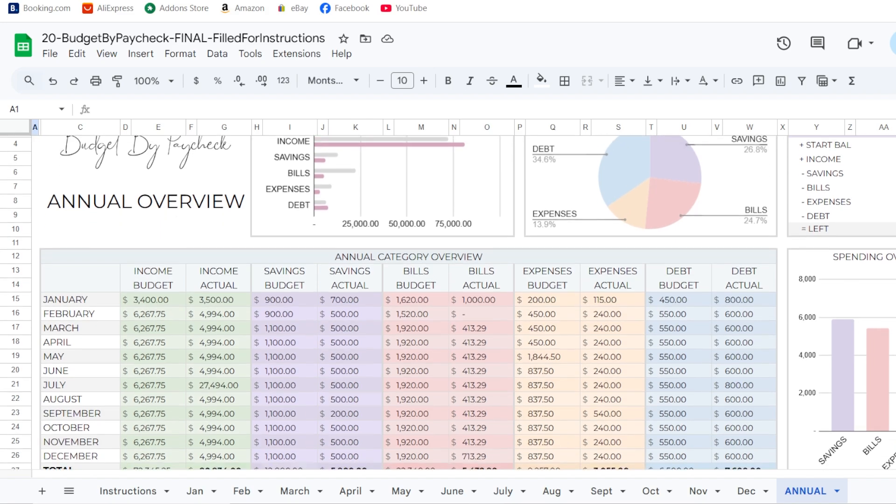
pyautogui.scroll(-2, 130, 360)
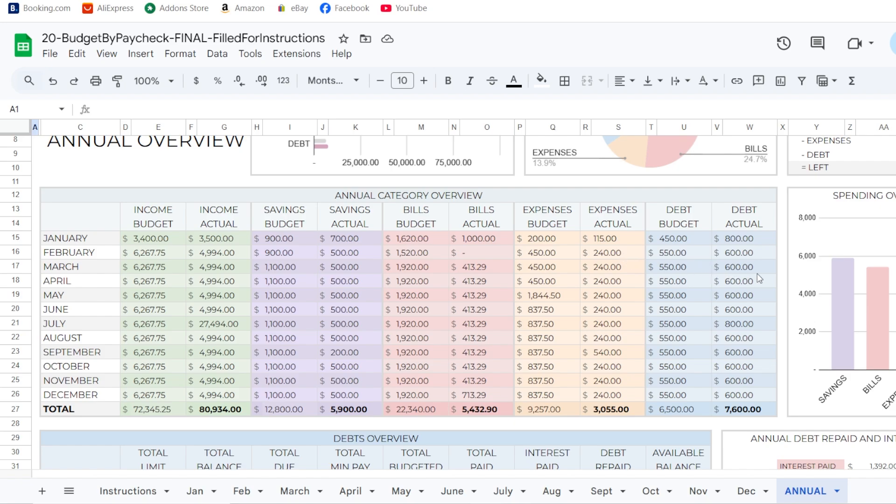
pyautogui.scroll(-5, 448, 304)
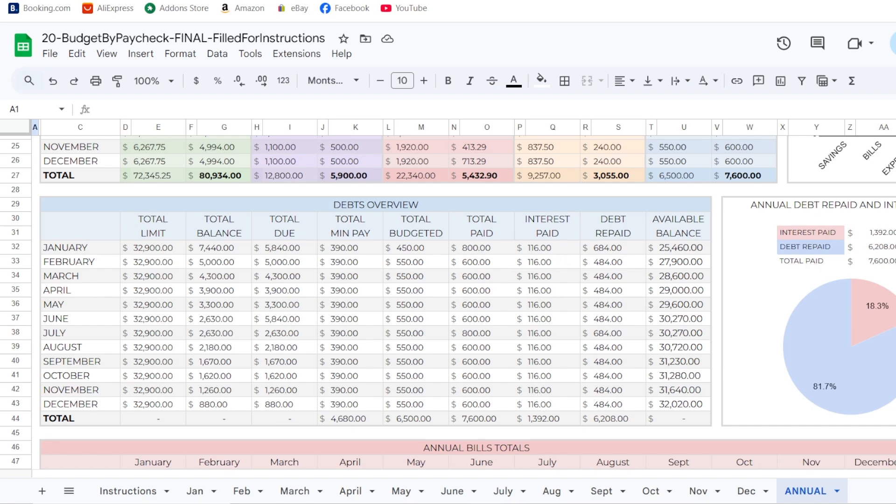
# - Review the Annual Bills Totals table and its breakdown charts
pyautogui.scroll(-6, 467, 304)
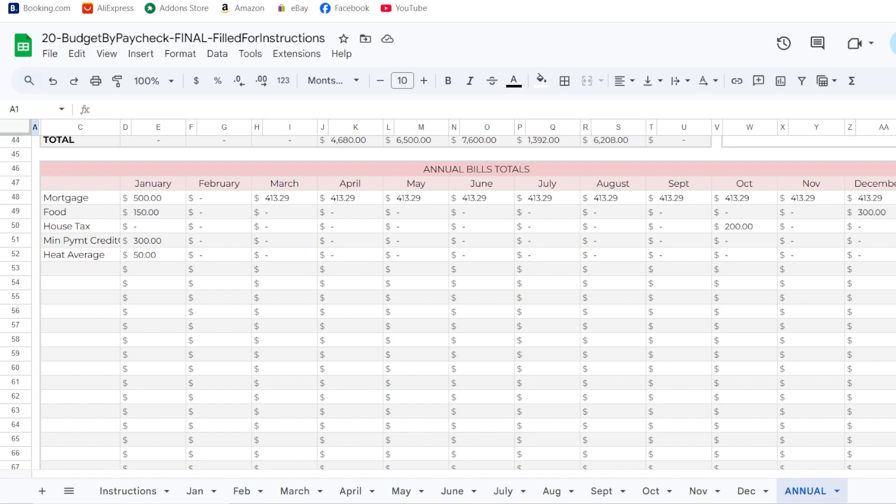
pyautogui.scroll(-18, 466, 303)
pyautogui.scroll(5, 466, 303)
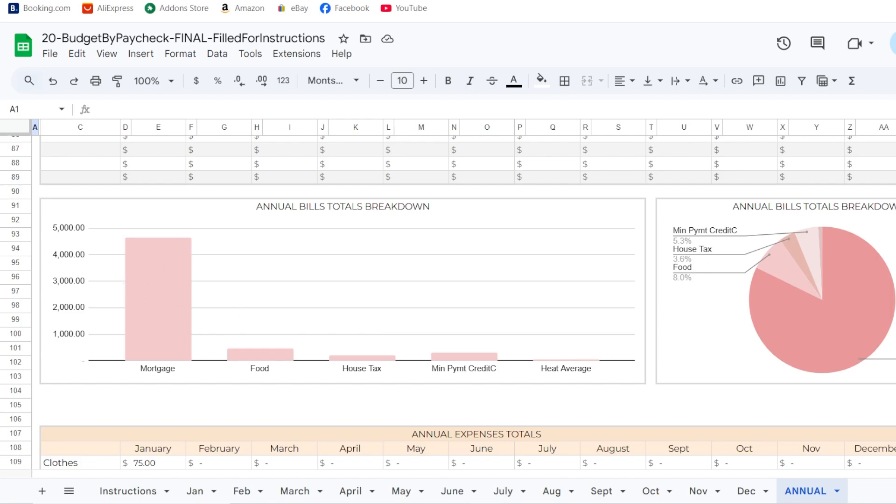
# - Examine the Annual Expenses Totals table, inspecting the Eat out yearly total and the Books row, and its breakdown charts
pyautogui.scroll(-5, 448, 304)
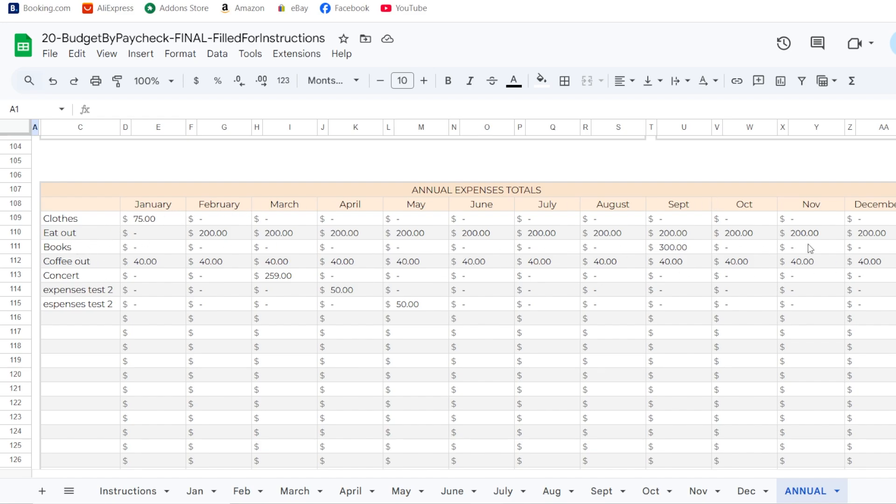
pyautogui.click(895, 233)
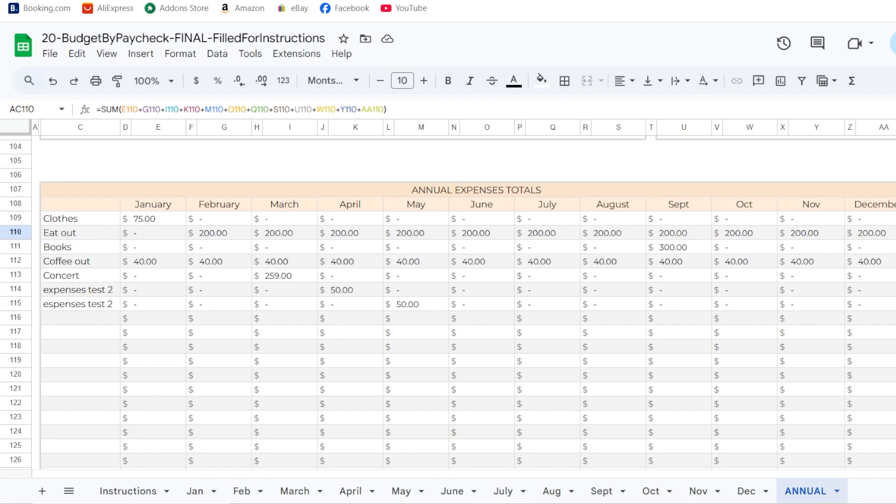
pyautogui.click(77, 249)
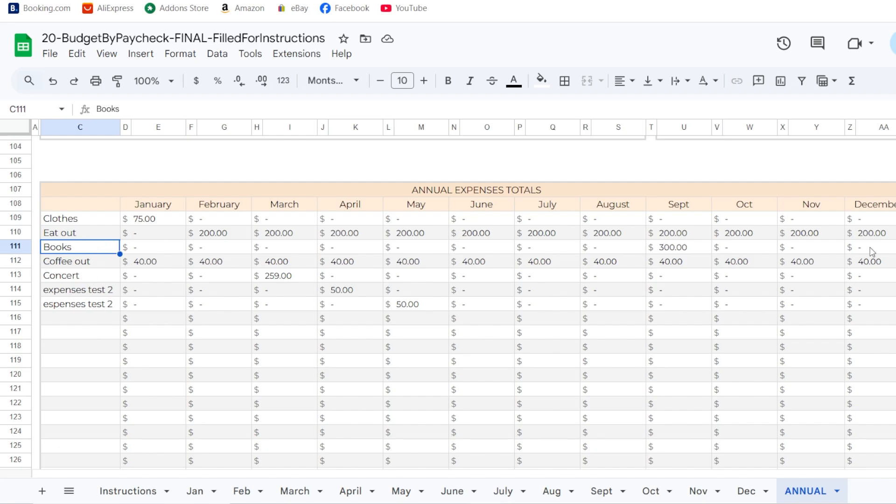
pyautogui.scroll(-4, 466, 303)
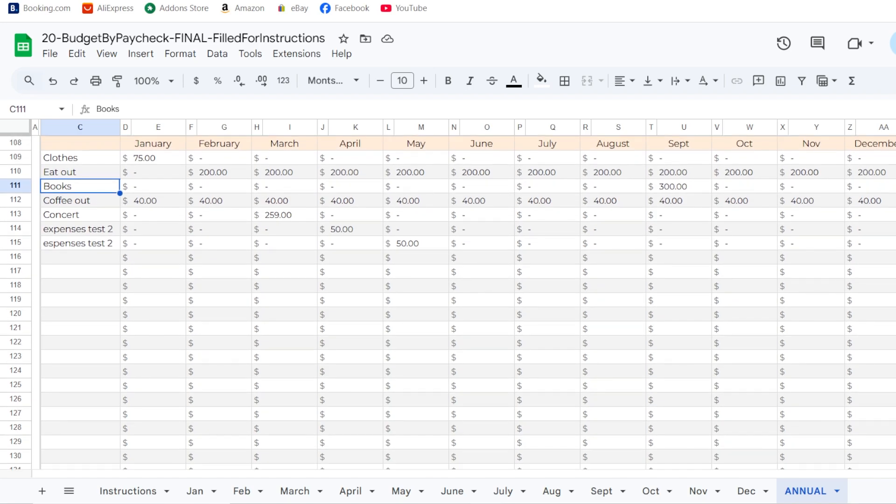
pyautogui.scroll(-12, 467, 303)
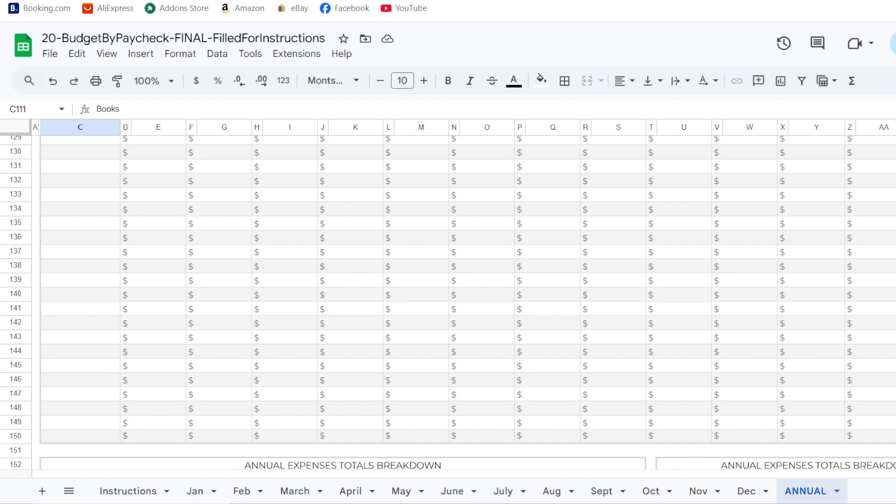
pyautogui.scroll(1, 469, 305)
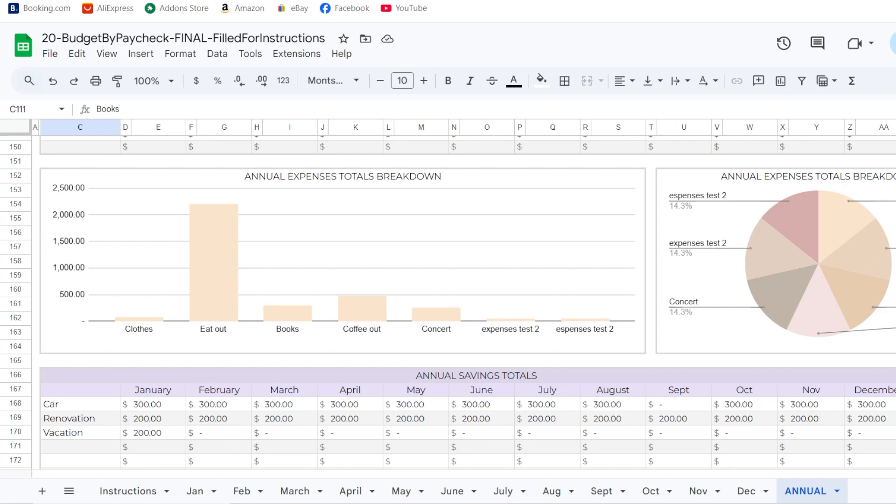
pyautogui.scroll(15, 448, 302)
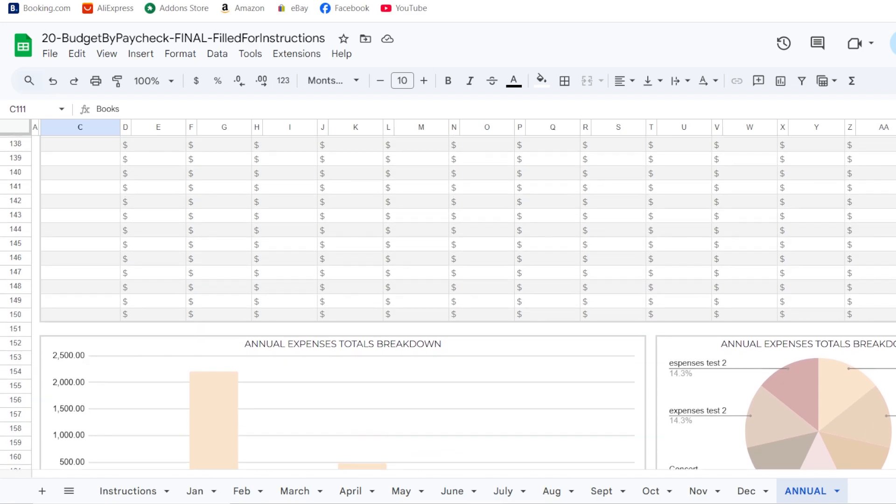
pyautogui.scroll(-19, 448, 302)
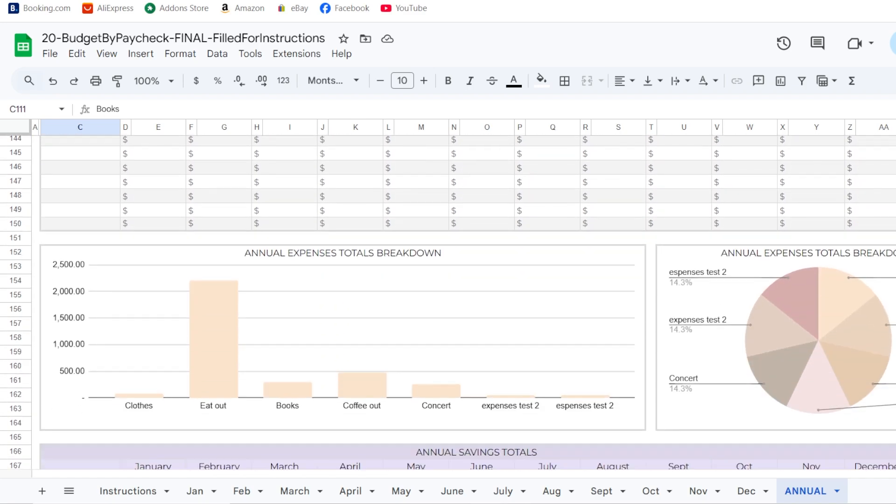
# - Review the Annual Savings Totals table and its breakdown charts
pyautogui.scroll(-1, 448, 302)
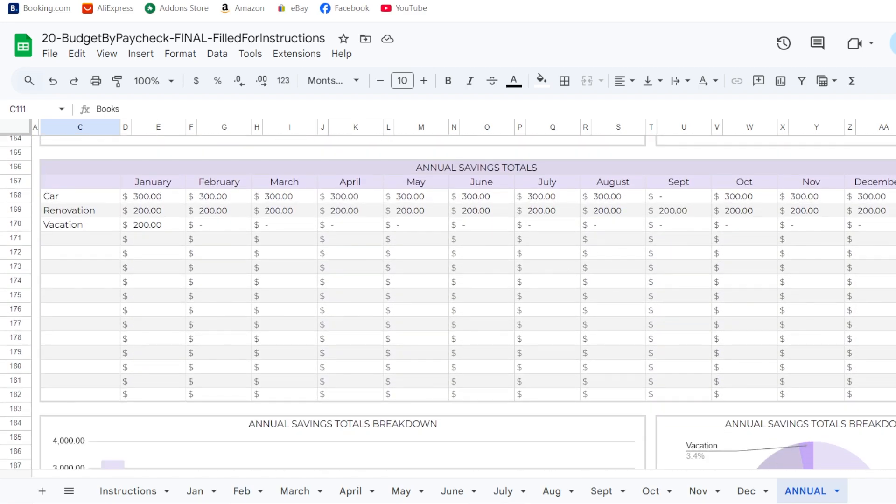
pyautogui.scroll(-6, 448, 302)
pyautogui.scroll(8, 475, 464)
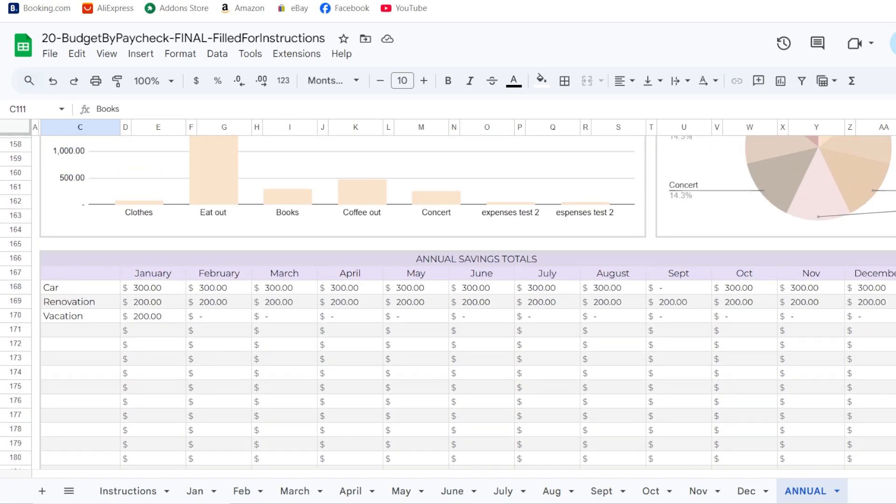
# - Hide the empty rows 117 to 150 of the Annual Expenses Totals table
pyautogui.scroll(15, 448, 302)
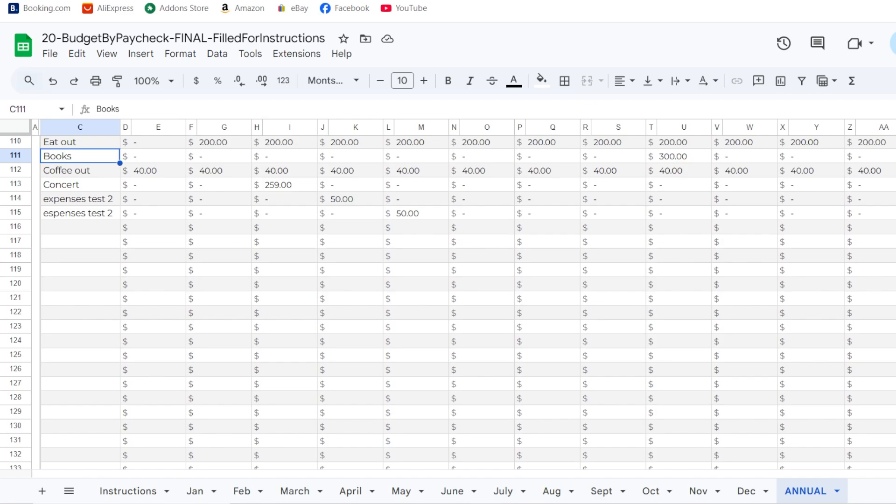
pyautogui.scroll(-1, 448, 302)
pyautogui.scroll(-7, 256, 471)
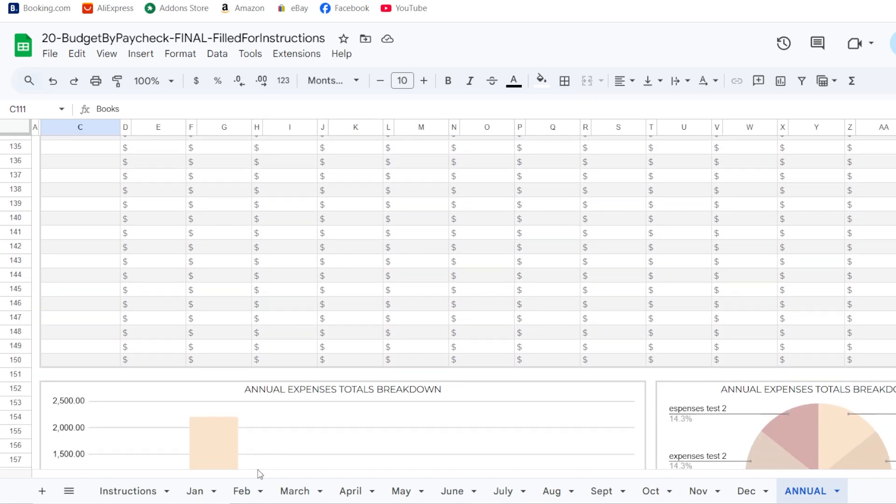
pyautogui.moveTo(14, 360); pyautogui.dragTo(70, 290)
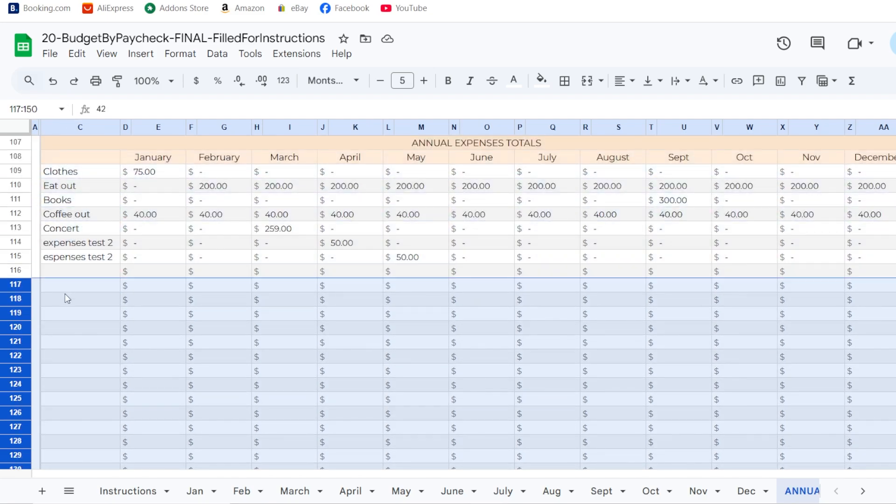
pyautogui.rightClick(20, 287)
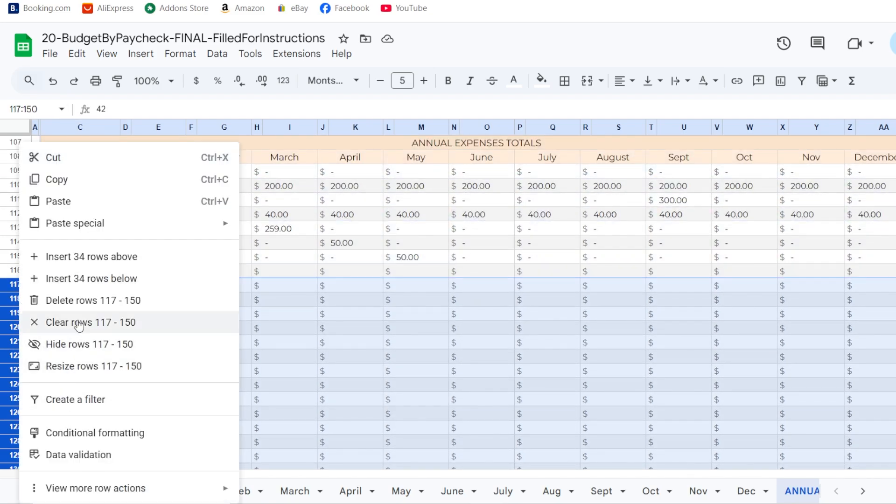
pyautogui.click(77, 344)
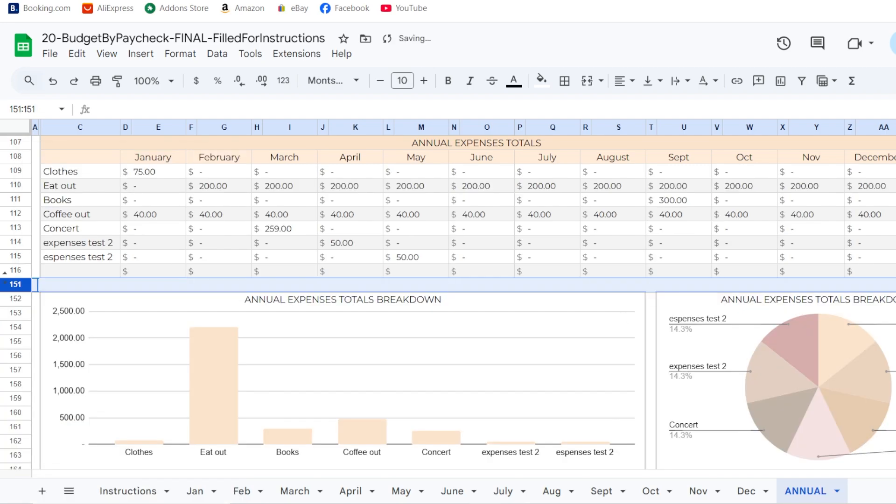
pyautogui.click(895, 243)
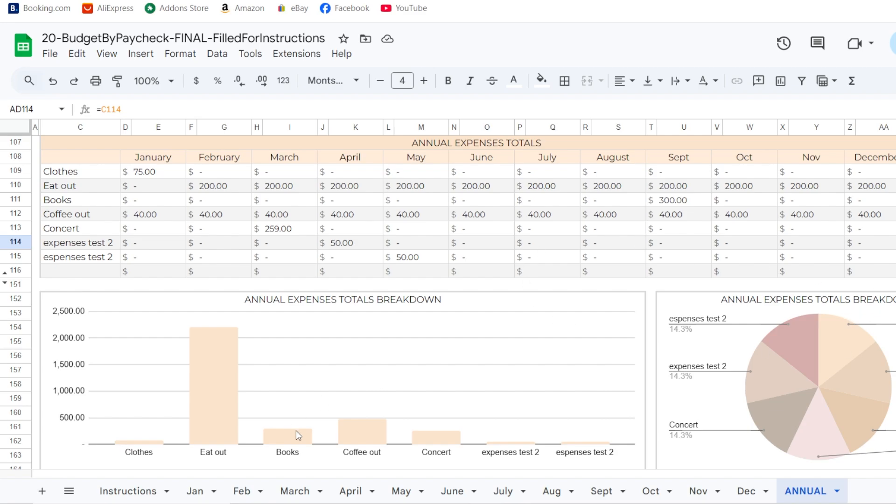
# - Open the Jan sheet and look over its filled-in charts, balance summary, percentage breakdown, bills and expenses
pyautogui.click(196, 494)
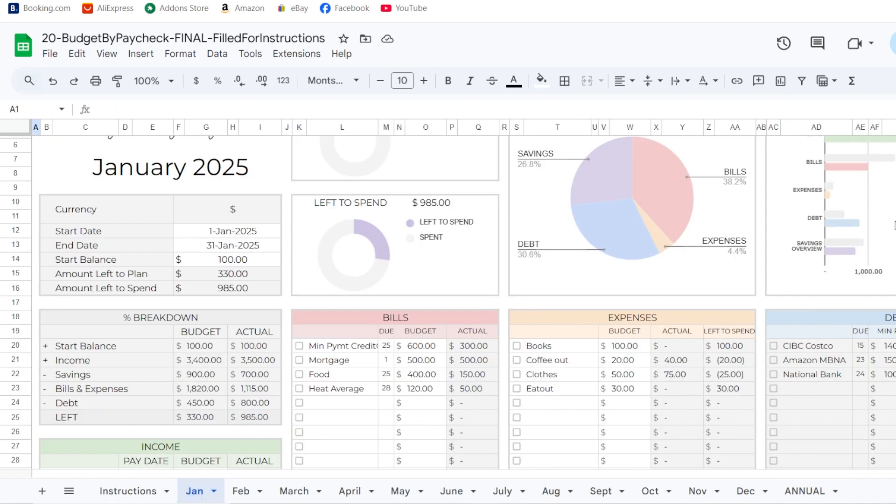
pyautogui.scroll(2, 448, 298)
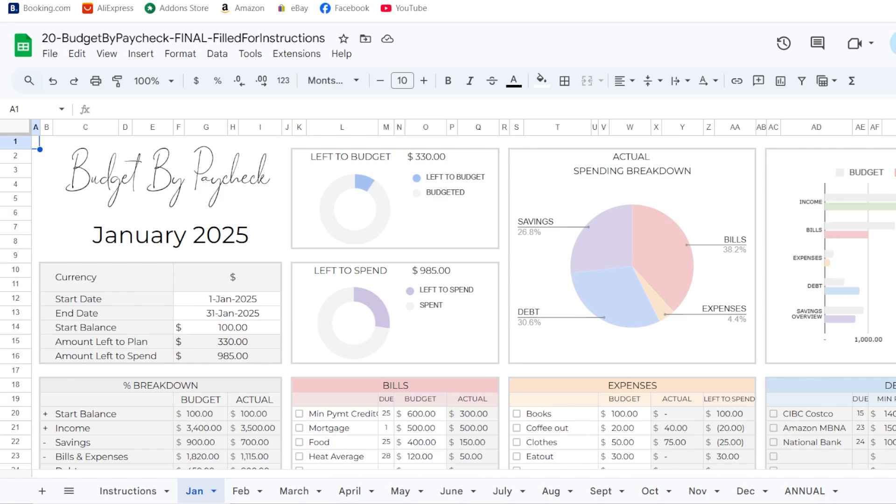
pyautogui.scroll(-3, 125, 430)
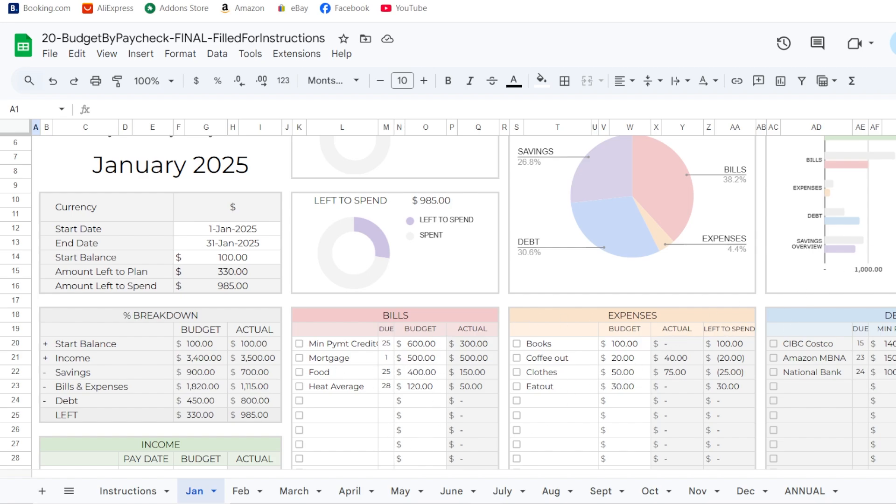
# - Review the January income, bills, expenses, savings and debt tables down to the Transactions table
pyautogui.scroll(-3, 677, 343)
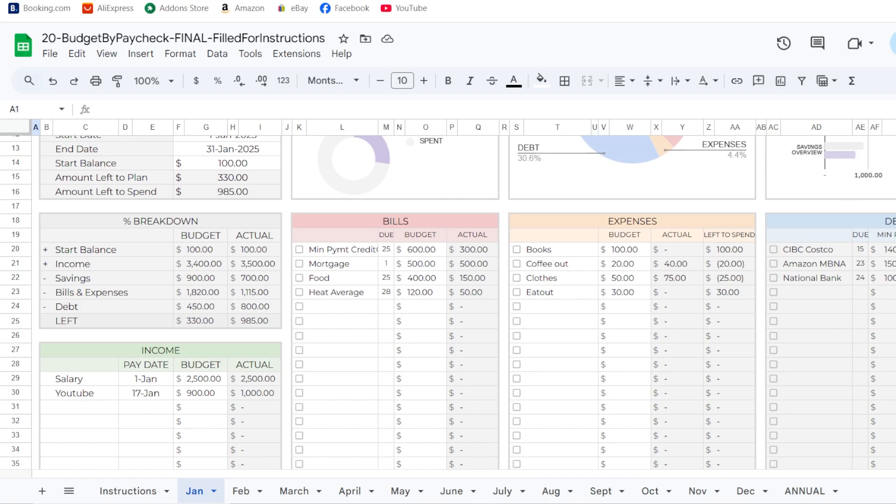
pyautogui.scroll(-4, 620, 174)
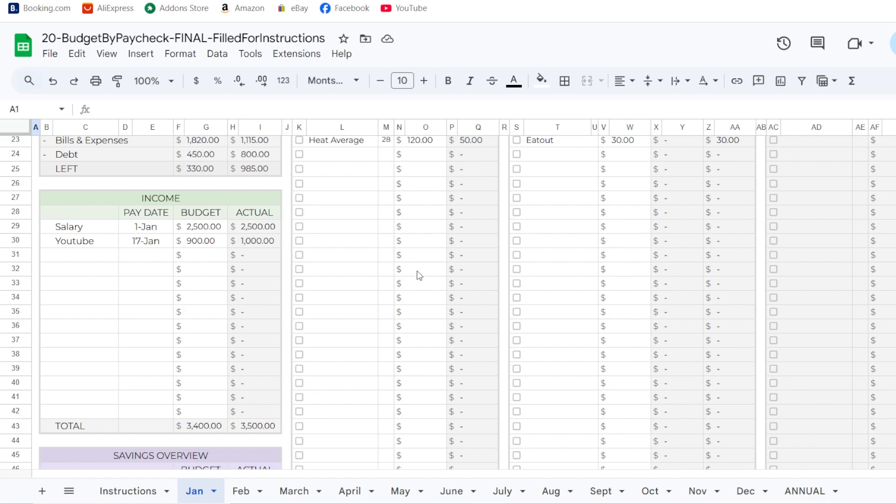
pyautogui.scroll(3, 487, 312)
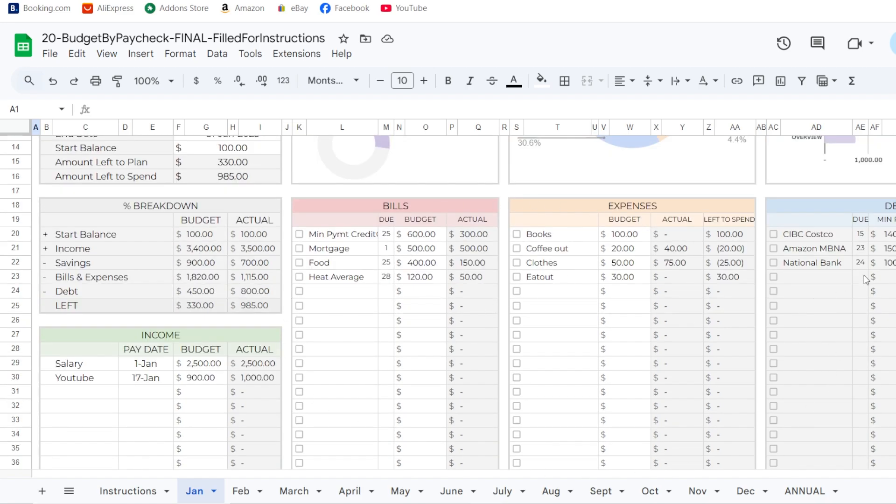
pyautogui.scroll(-8, 448, 303)
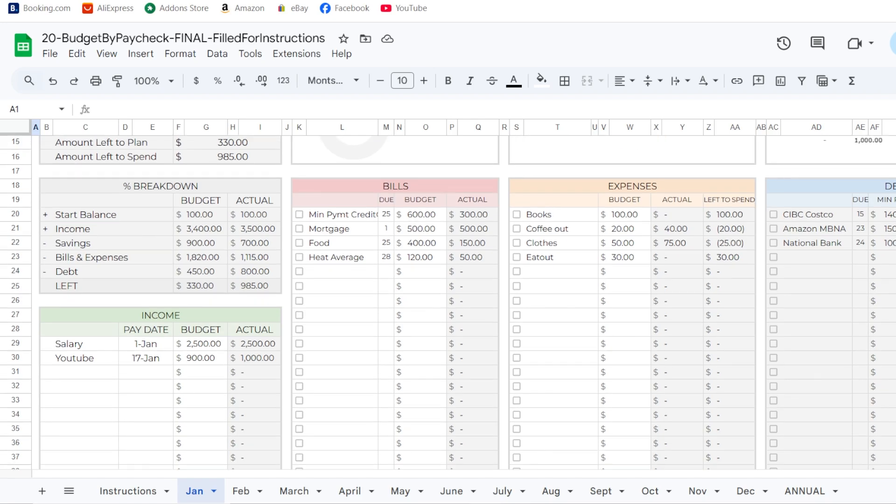
pyautogui.scroll(-20, 447, 303)
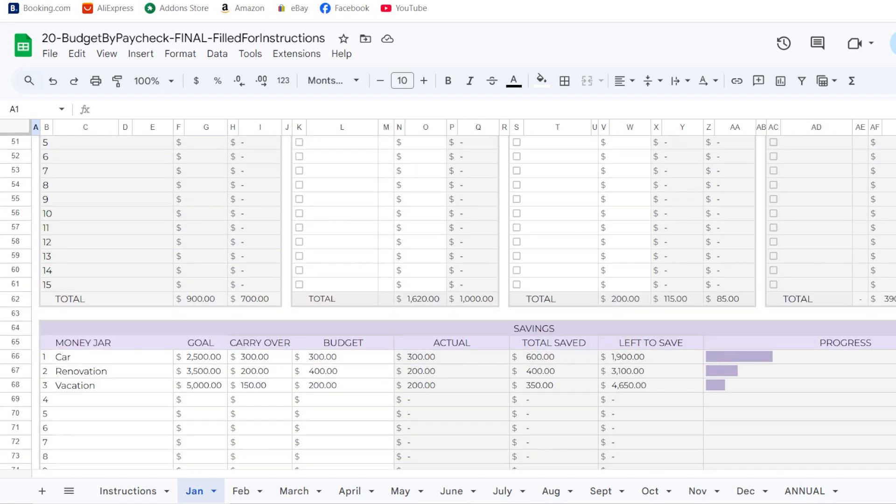
pyautogui.scroll(-14, 448, 303)
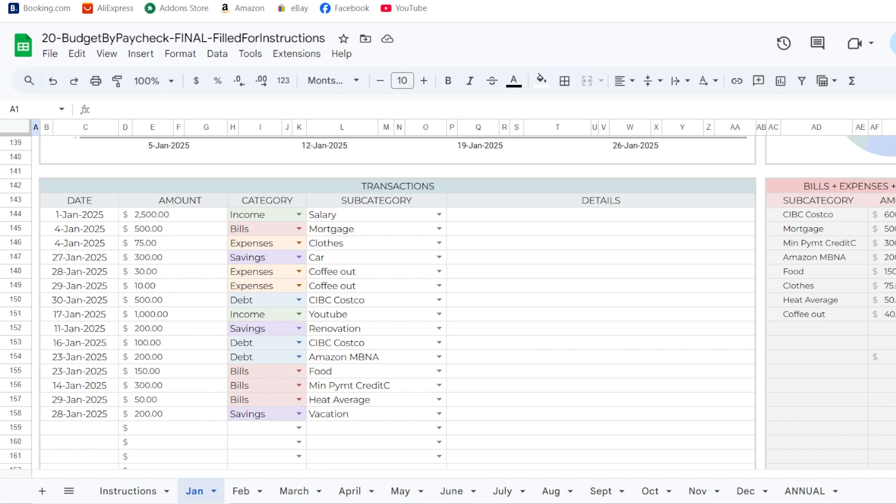
# - Compare the Transactions table with the January cash flow chart, Debt Breakdown, income and bills tables
pyautogui.scroll(6, 448, 303)
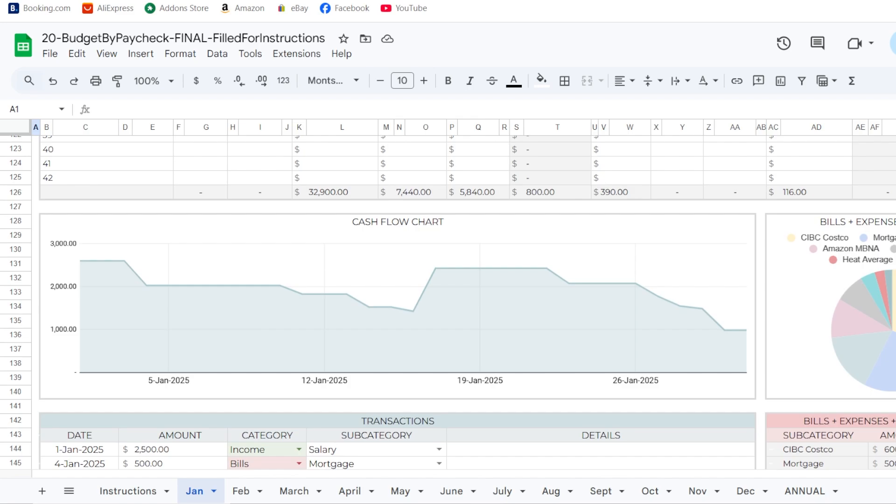
pyautogui.scroll(15, 448, 303)
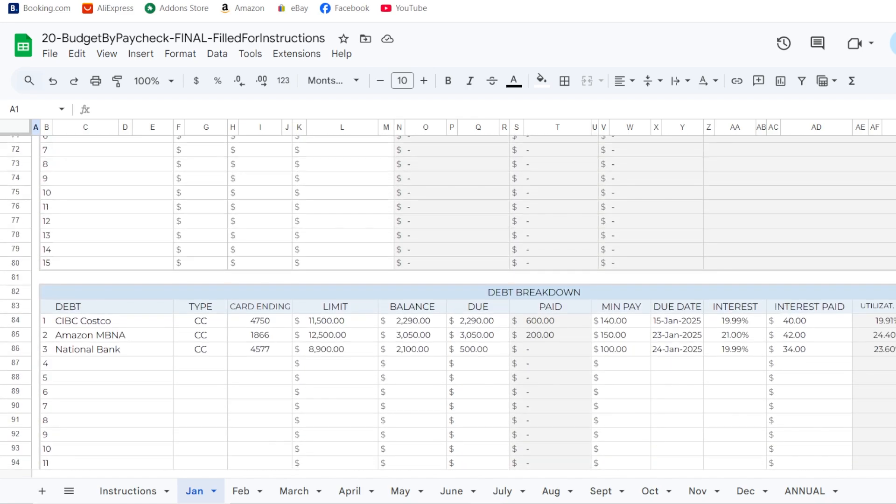
pyautogui.scroll(16, 448, 303)
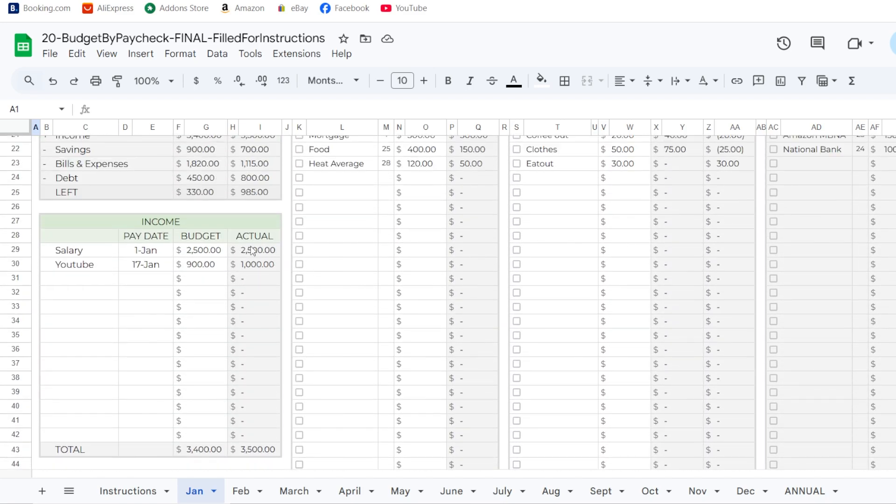
pyautogui.scroll(-20, 720, 246)
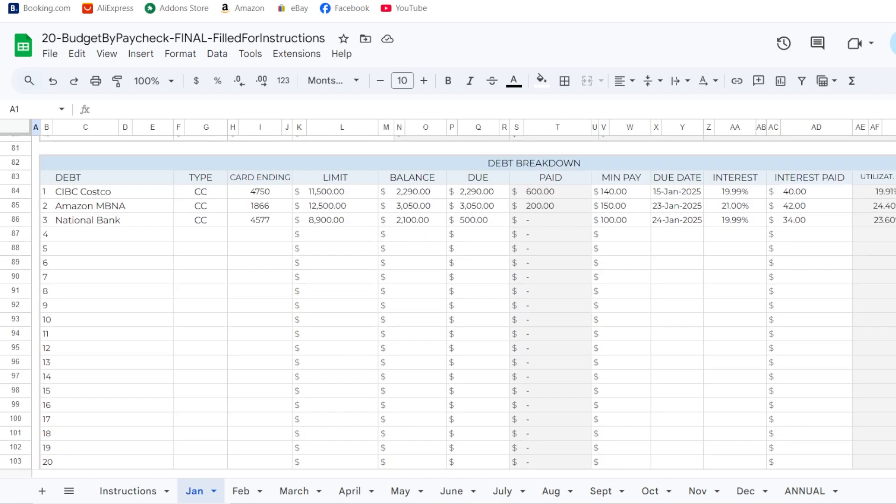
pyautogui.scroll(4, 720, 246)
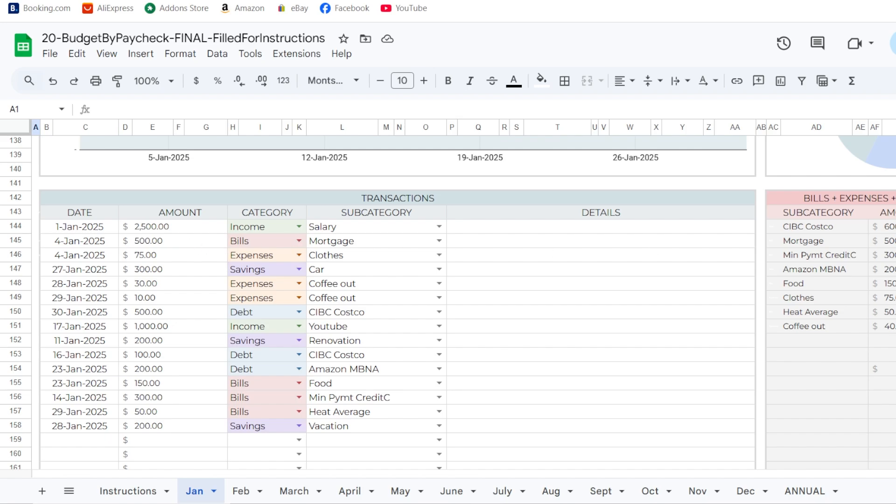
pyautogui.scroll(20, 710, 220)
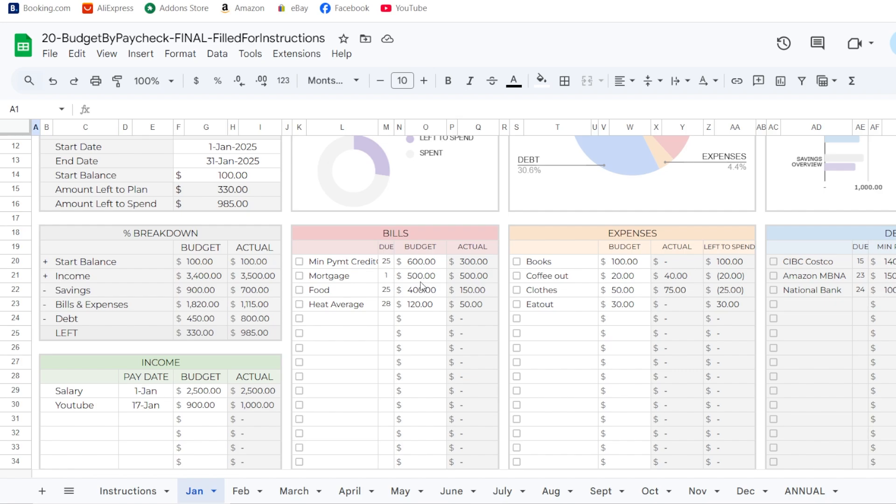
pyautogui.scroll(-20, 396, 304)
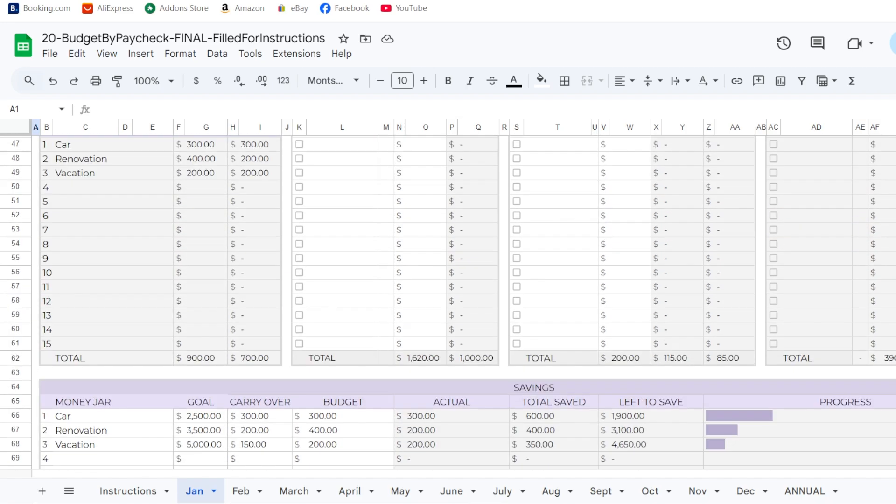
pyautogui.scroll(1, 401, 270)
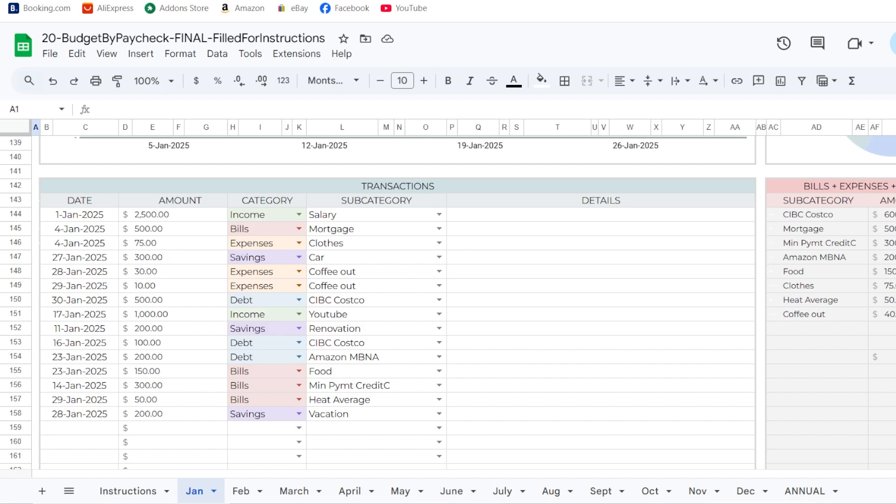
# - Inspect the actual and left-to-spend formulas of the Clothes expense and check them against the Transactions table
pyautogui.scroll(20, 466, 302)
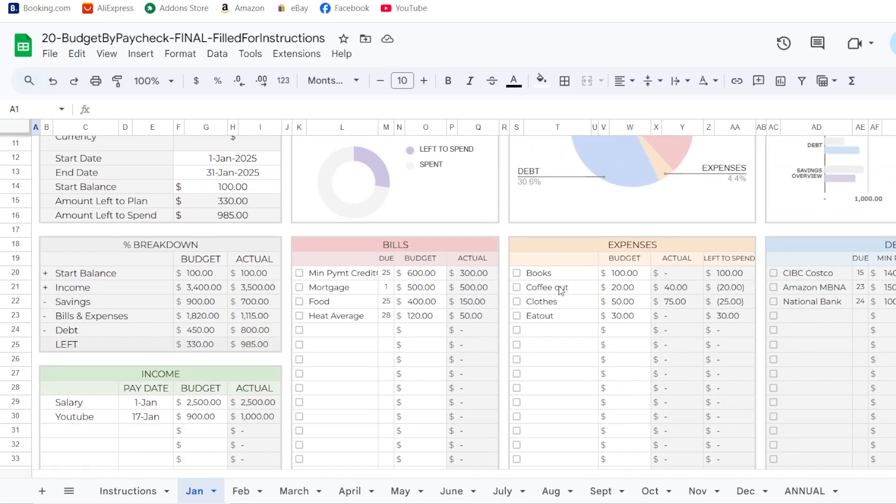
pyautogui.click(557, 303)
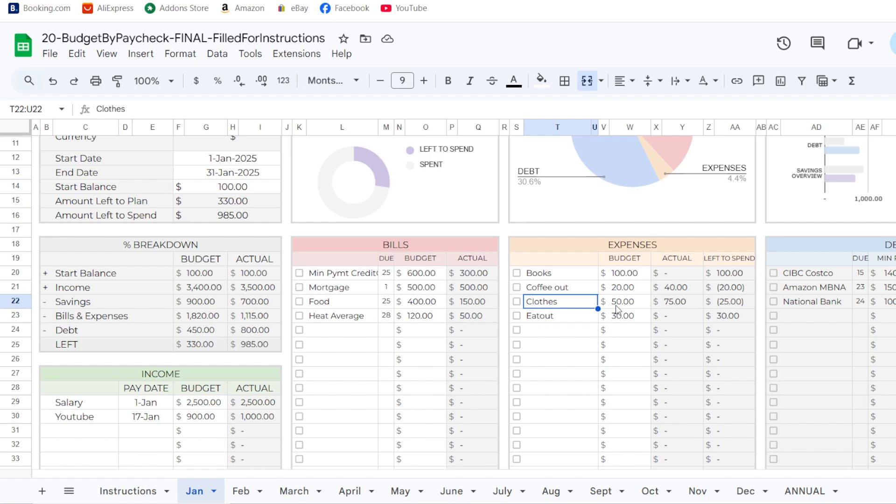
pyautogui.click(678, 302)
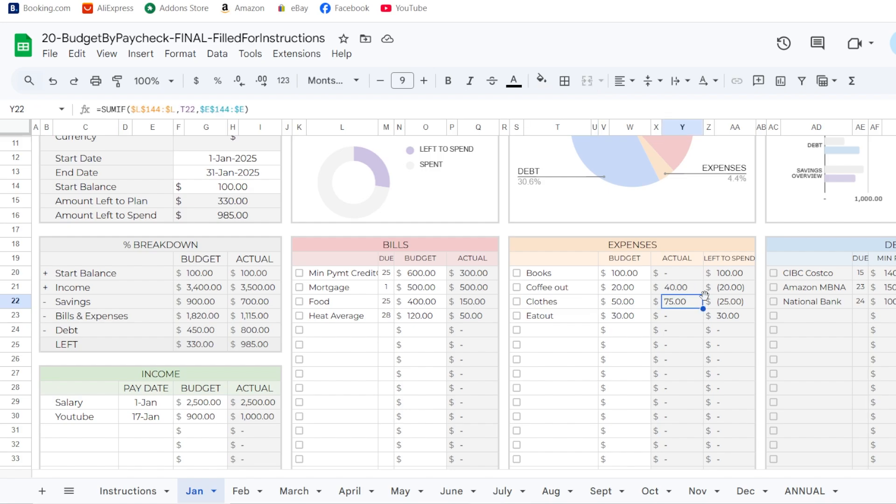
pyautogui.click(749, 306)
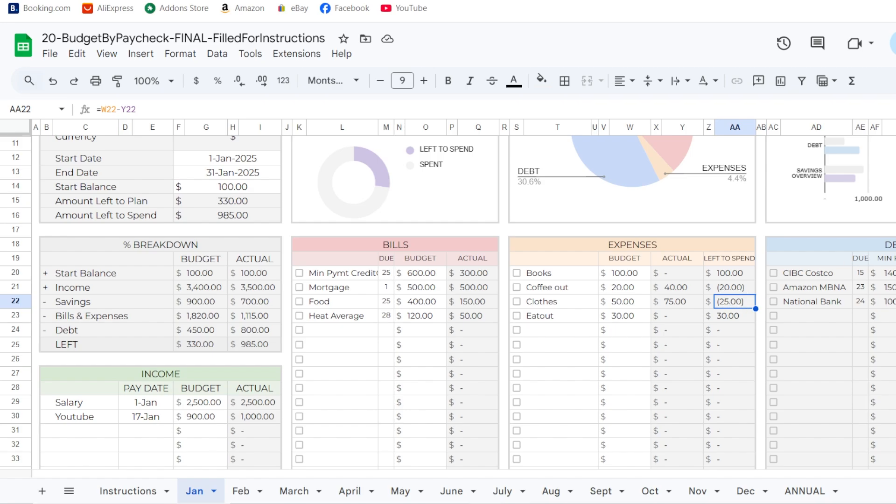
pyautogui.scroll(-20, 394, 254)
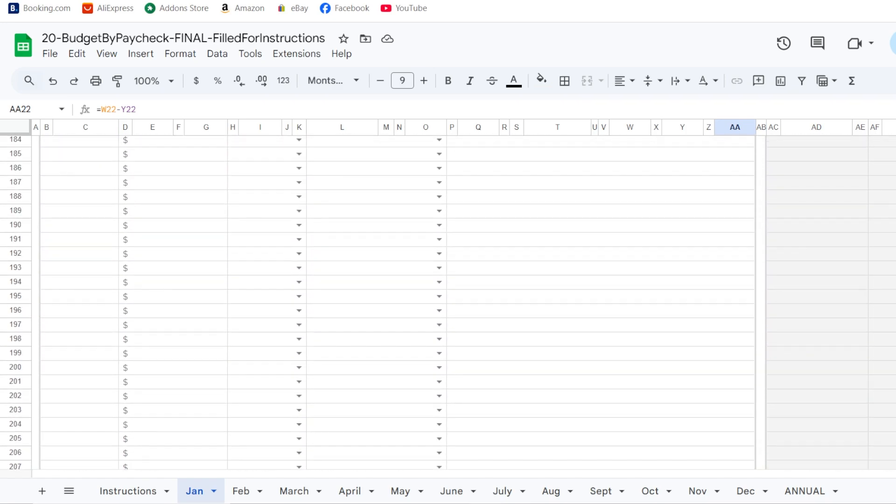
pyautogui.scroll(10, 394, 253)
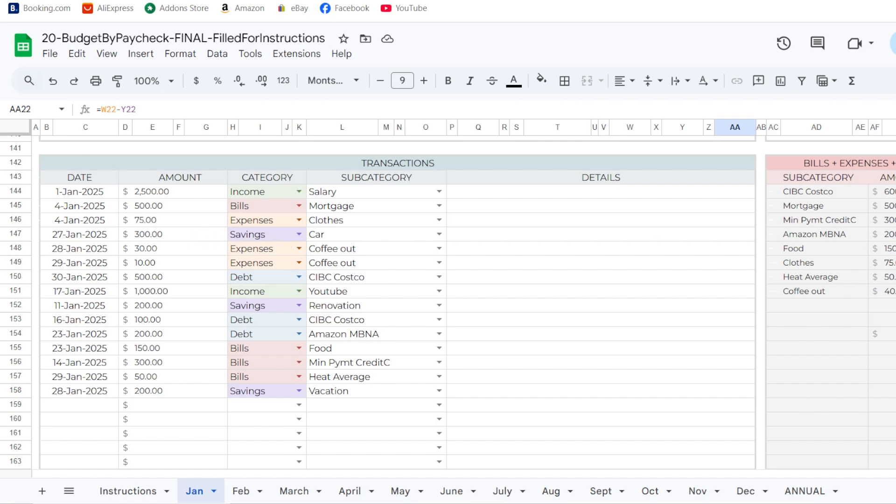
# - Examine the Savings table and inspect the formula behind the Car money jar's actual amount
pyautogui.scroll(20, 448, 302)
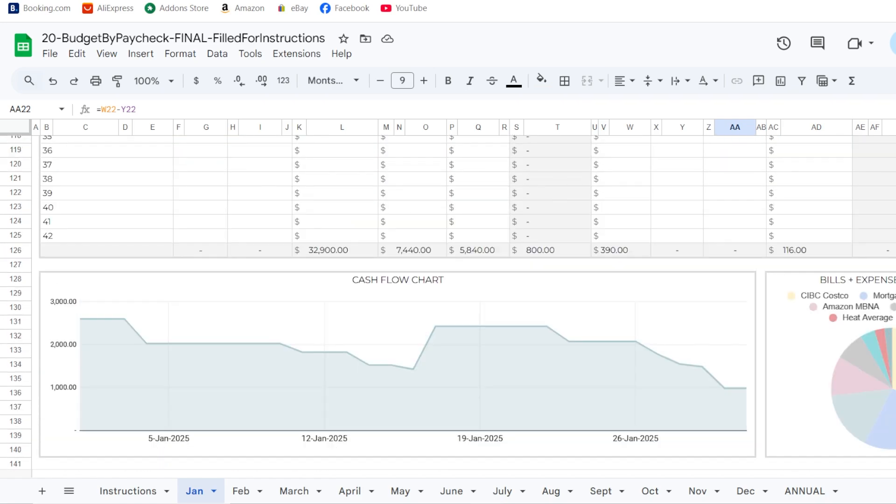
pyautogui.scroll(-3, 448, 303)
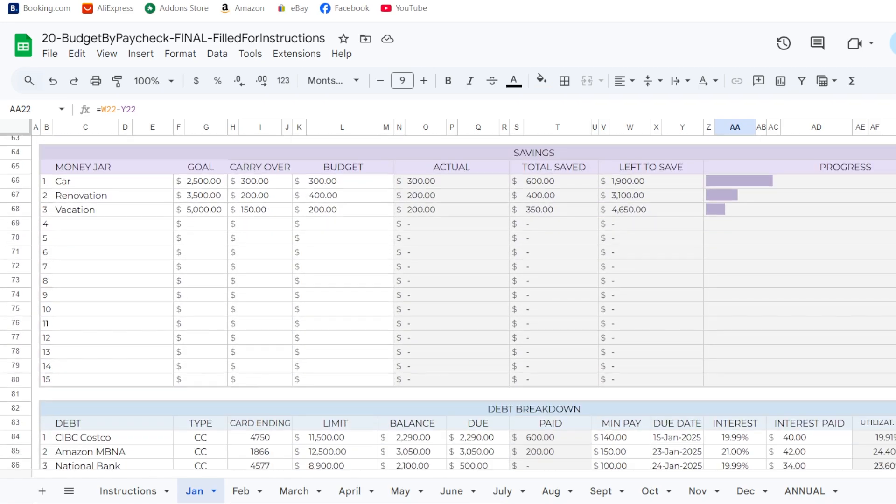
pyautogui.scroll(2, 448, 302)
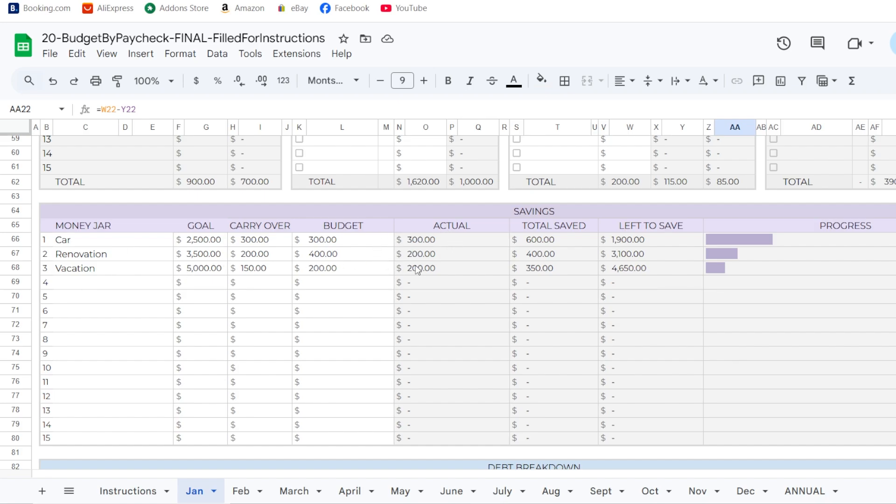
pyautogui.click(425, 242)
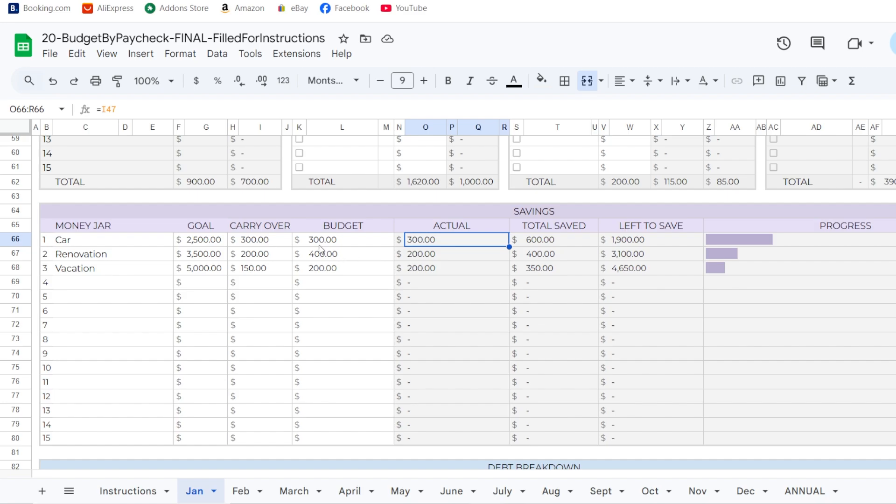
pyautogui.scroll(-2, 467, 299)
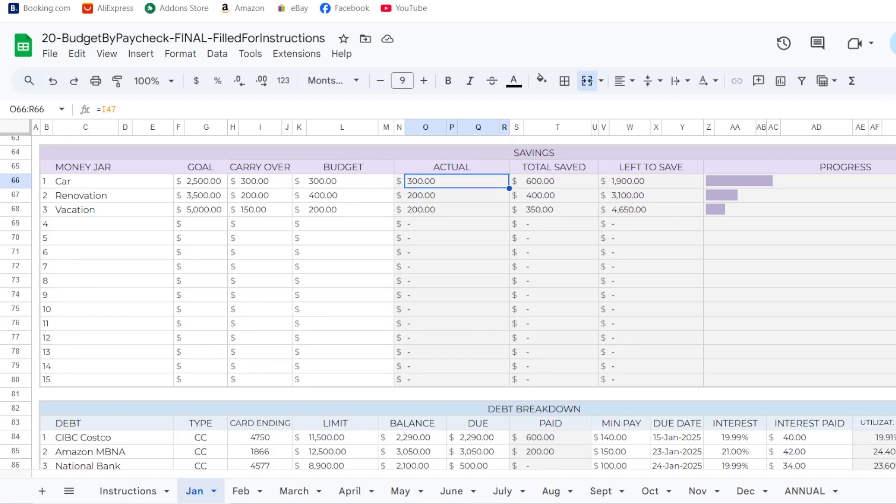
# - Check the CIBC Costco debt entry in Transactions and inspect its Paid formula in the Debt Breakdown table
pyautogui.scroll(-20, 340, 254)
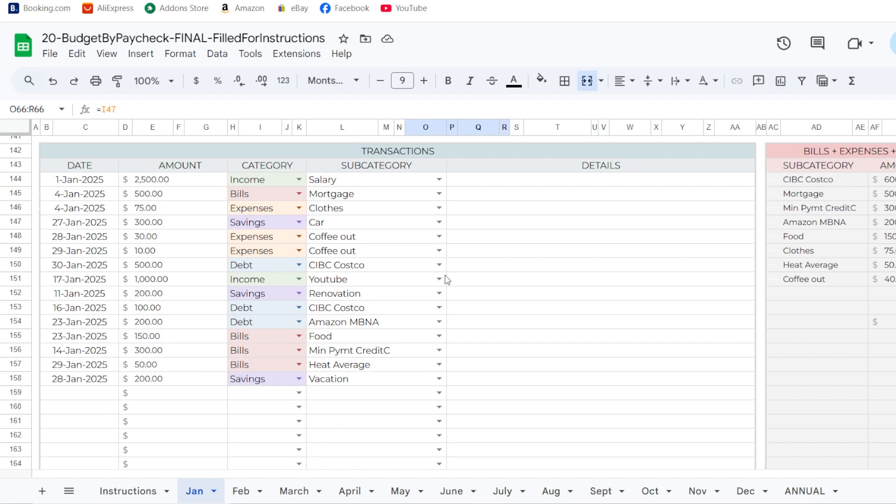
pyautogui.click(262, 270)
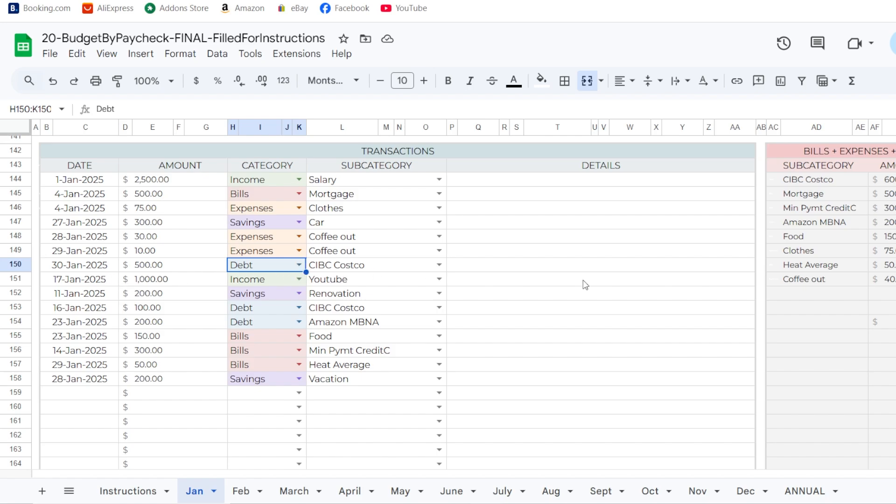
pyautogui.scroll(20, 601, 304)
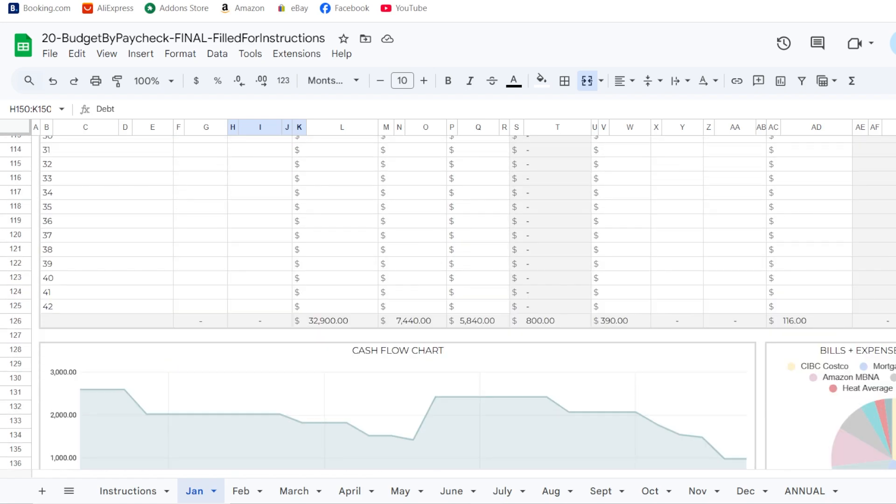
pyautogui.scroll(4, 448, 302)
pyautogui.scroll(-2, 448, 303)
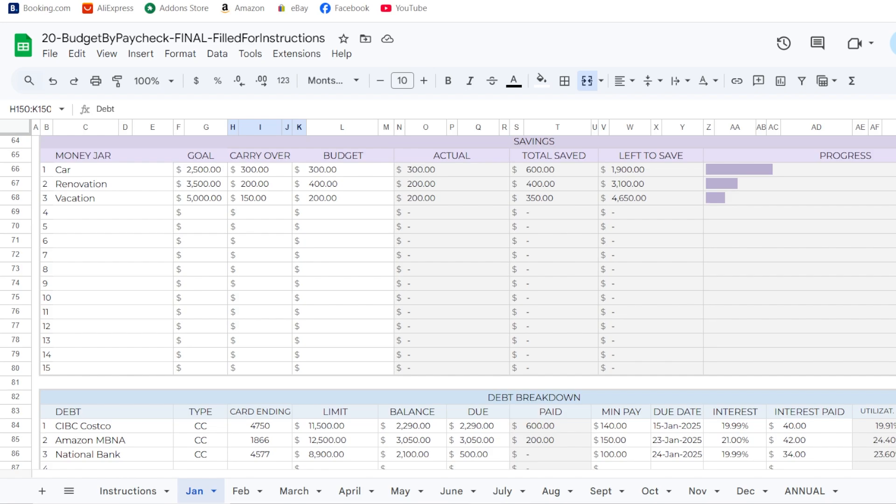
pyautogui.scroll(-5, 747, 304)
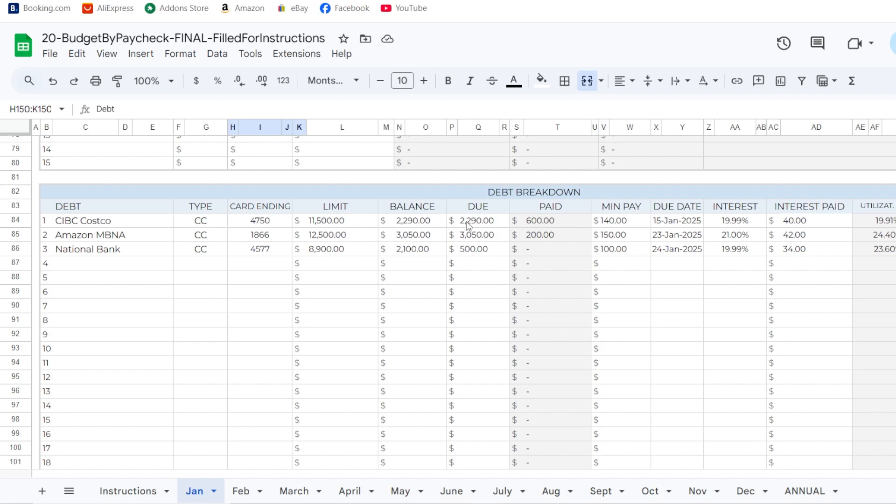
pyautogui.click(543, 224)
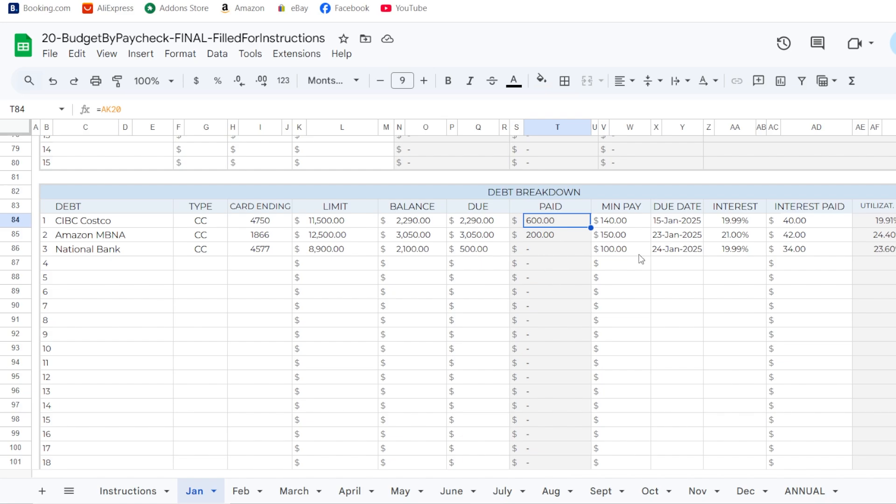
# - Choose Income as the category of the 1-Jan-2025 Salary entry in the Transactions table
pyautogui.scroll(20, 642, 259)
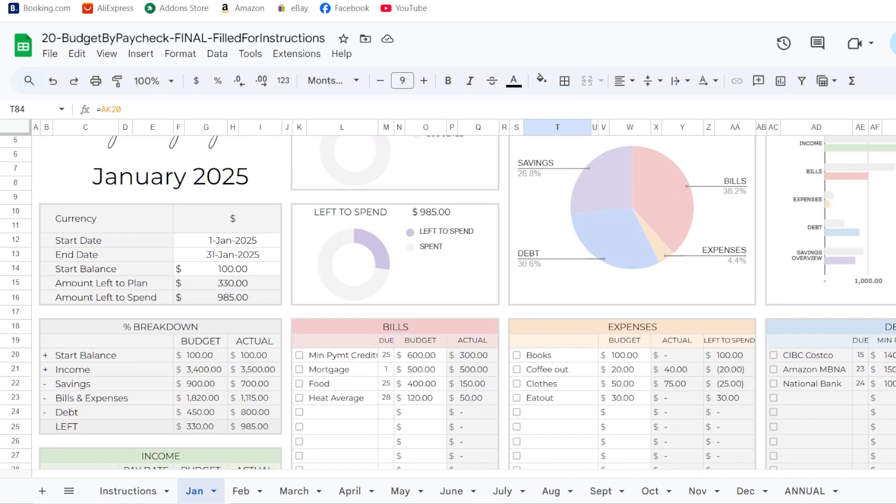
pyautogui.scroll(-20, 448, 303)
pyautogui.scroll(20, 448, 303)
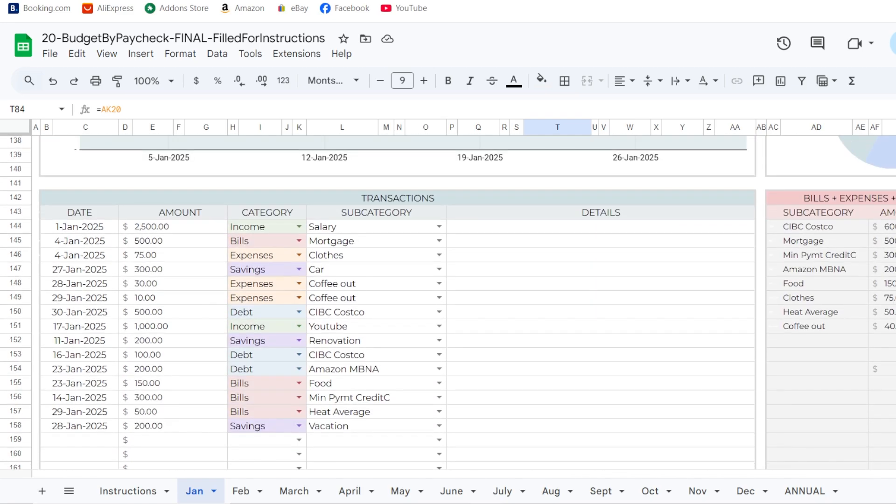
pyautogui.click(299, 227)
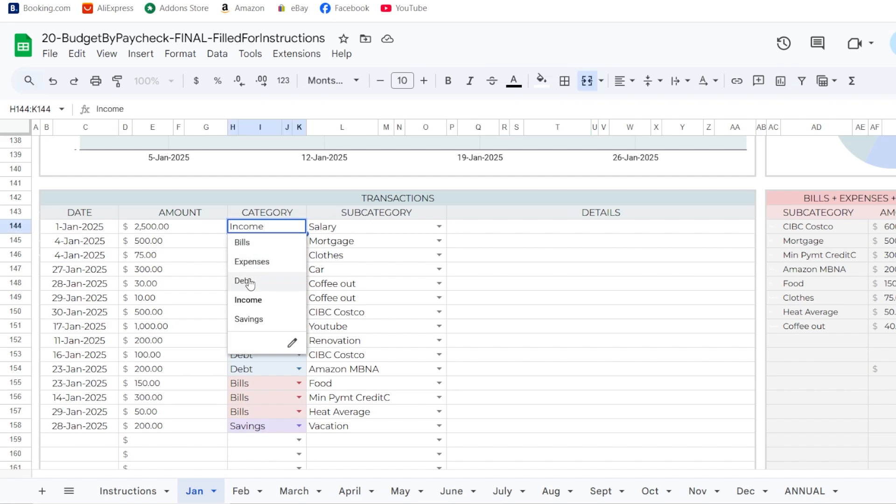
pyautogui.click(248, 301)
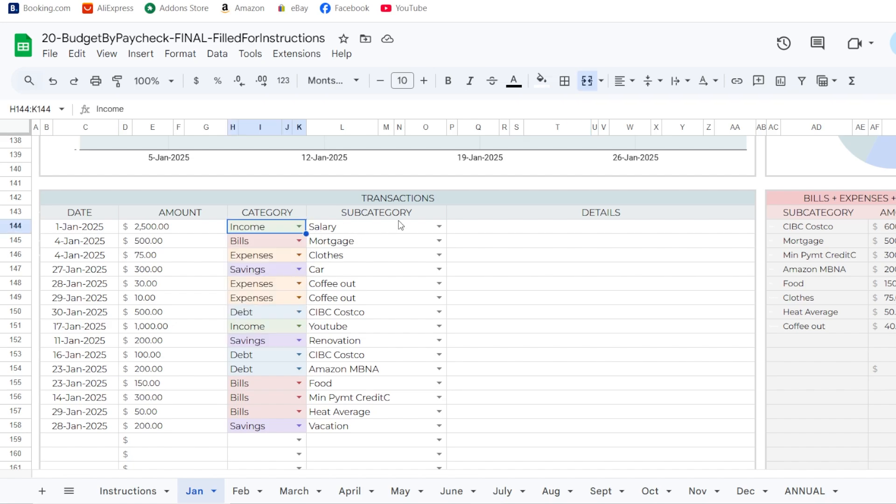
# - Review the subcategory options offered for the 1-Jan-2025 Income transaction without changing the Salary selection
pyautogui.click(437, 226)
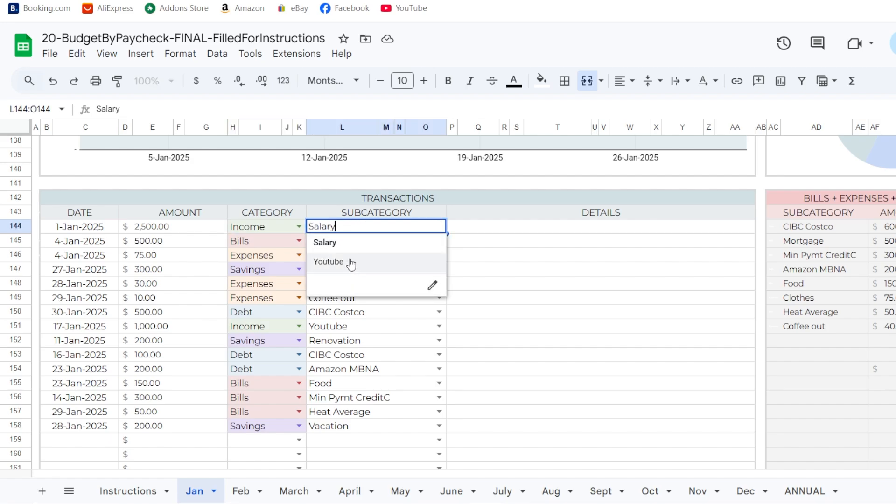
pyautogui.click(274, 229)
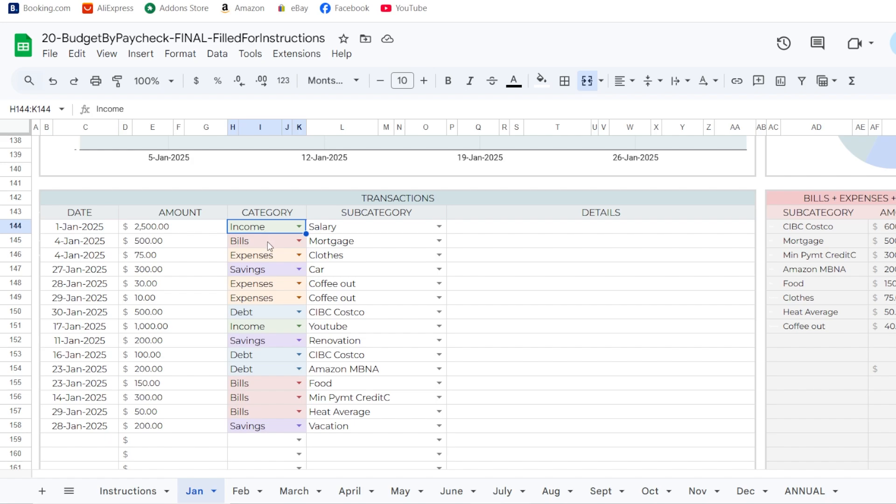
pyautogui.click(350, 228)
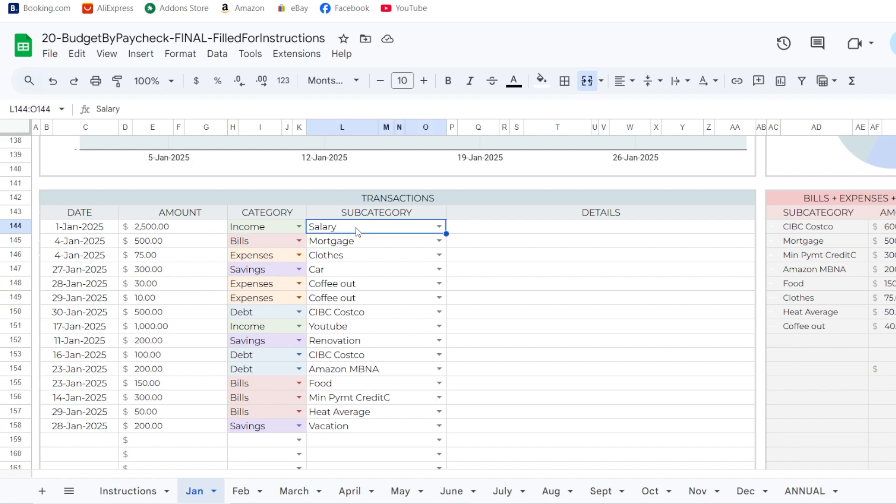
pyautogui.click(439, 227)
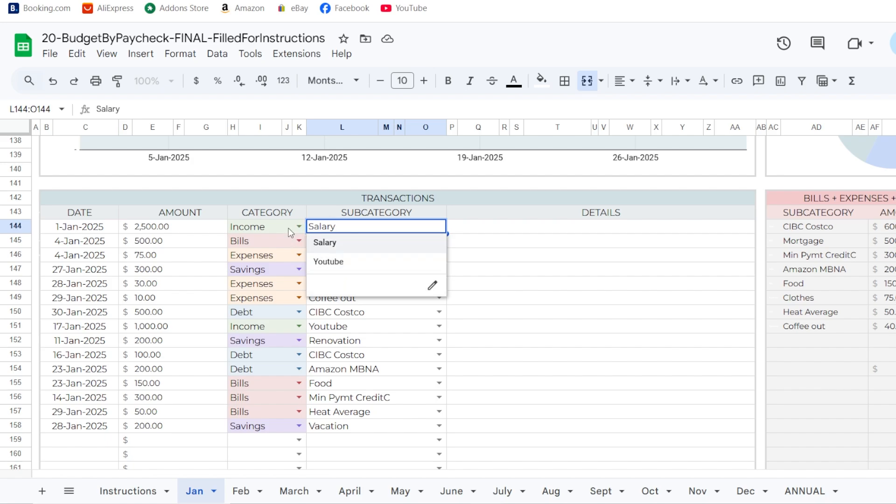
pyautogui.click(315, 209)
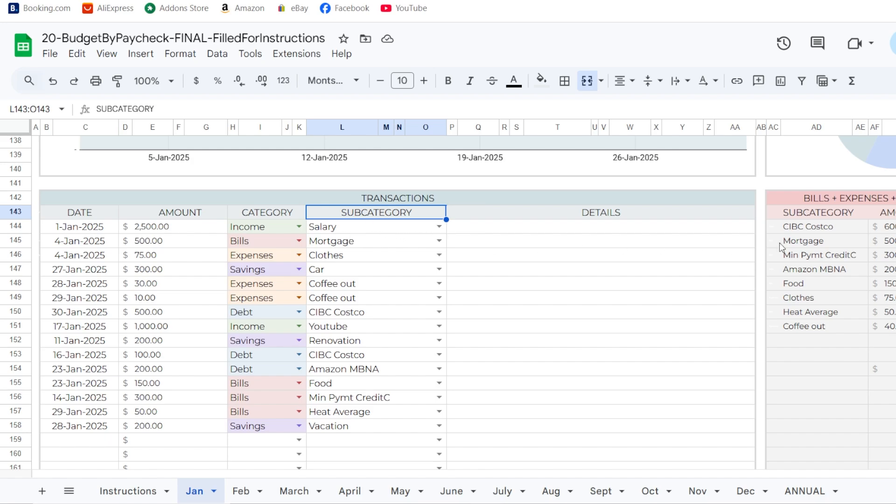
# - Add a Rental source to the January Income table with a budget of 850
pyautogui.scroll(20, 448, 304)
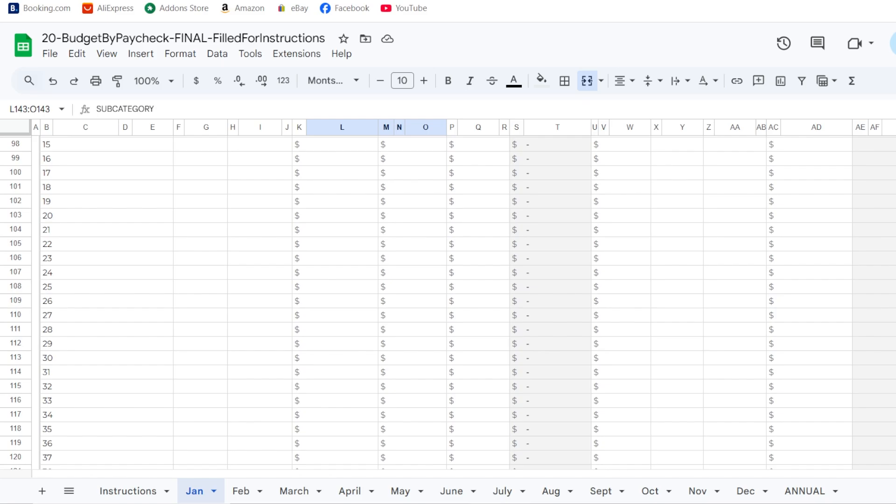
pyautogui.scroll(4, 293, 221)
pyautogui.scroll(-2, 293, 221)
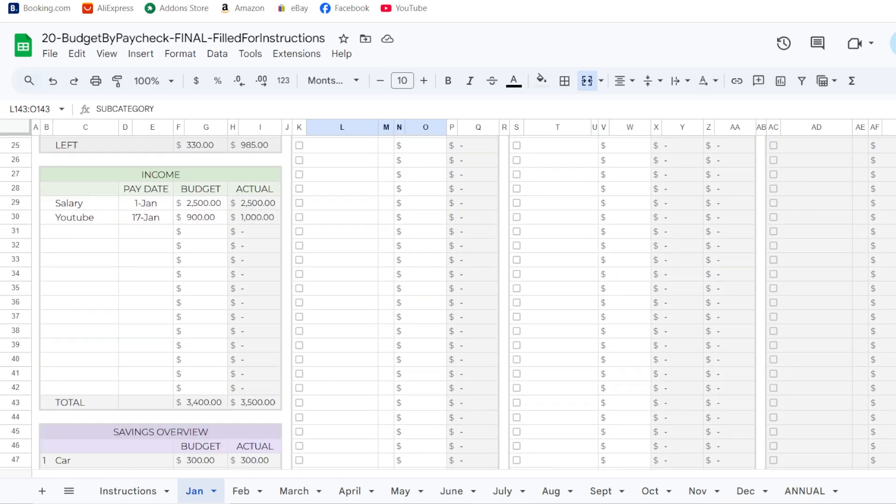
pyautogui.scroll(2, 293, 221)
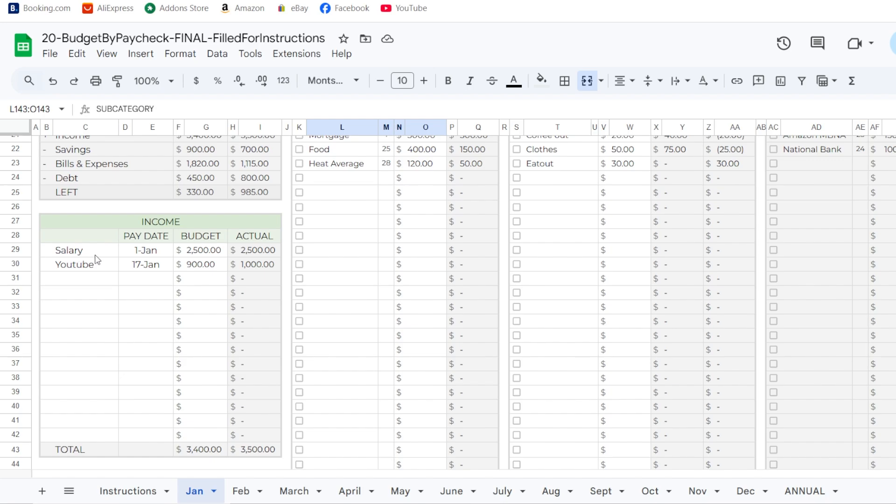
pyautogui.click(100, 281)
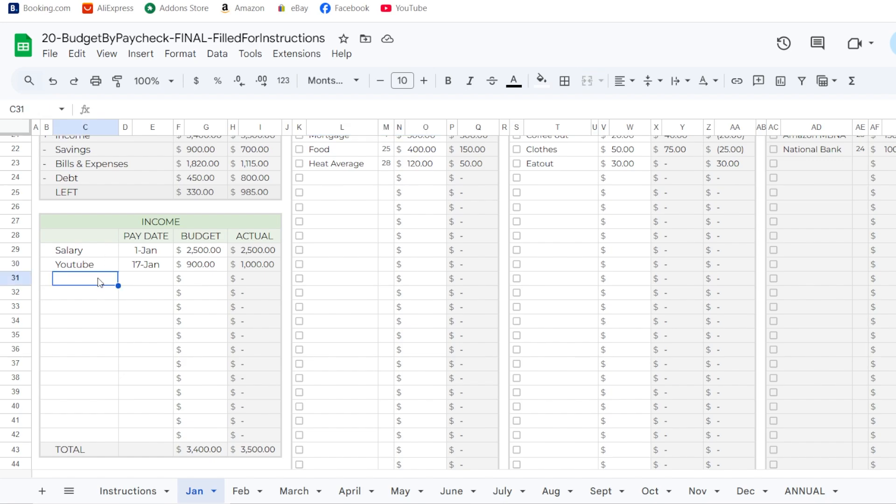
pyautogui.write('Rental')
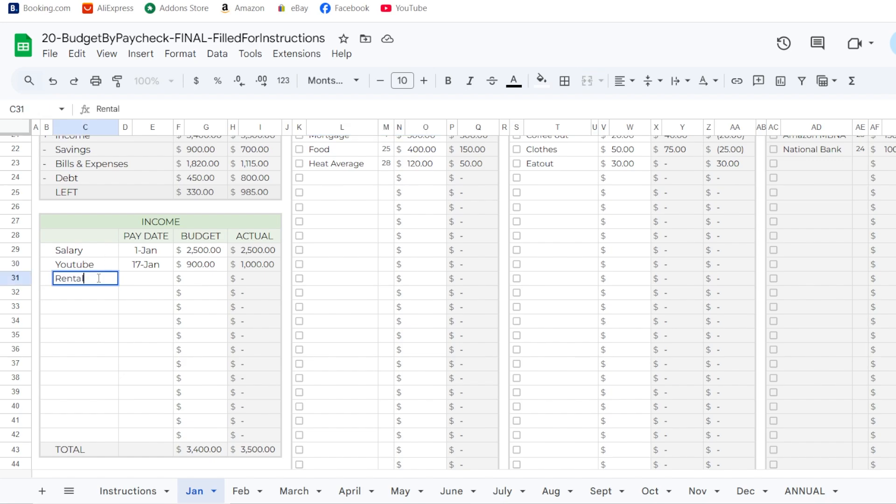
pyautogui.click(202, 269)
pyautogui.click(200, 280)
pyautogui.write('850')
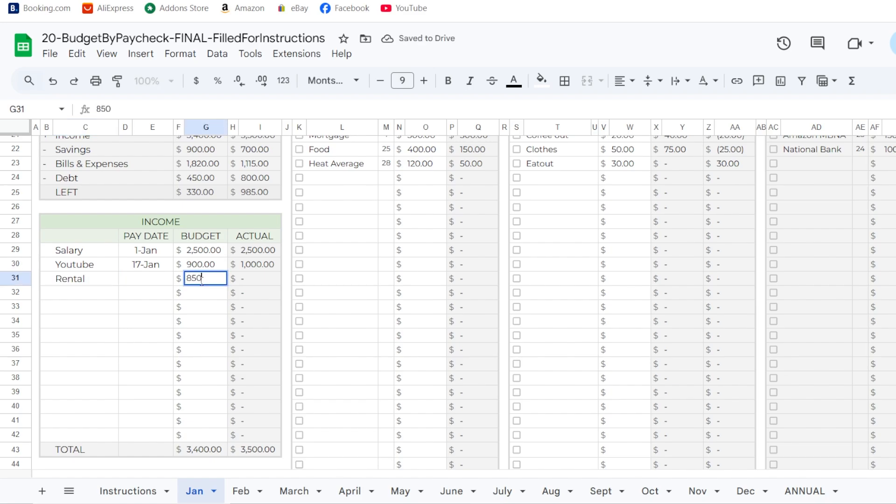
pyautogui.press('Return')
# - Check the 1-Jan-2025 transaction's subcategory options for Rental, and choose Bills as the category of the Mortgage entry
pyautogui.scroll(-20, 199, 279)
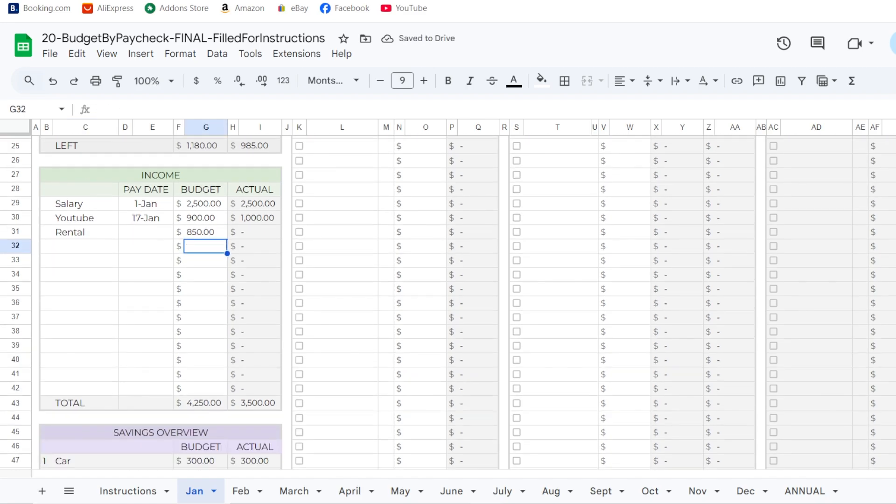
pyautogui.scroll(-8, 537, 243)
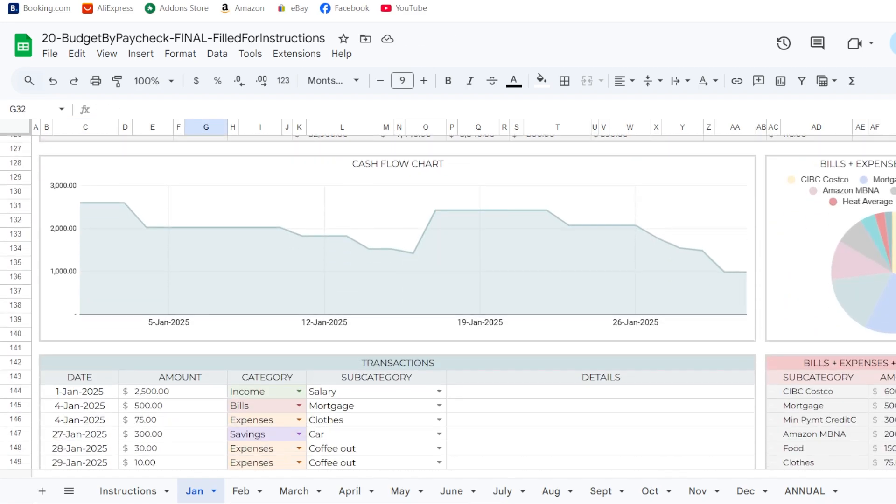
pyautogui.click(438, 228)
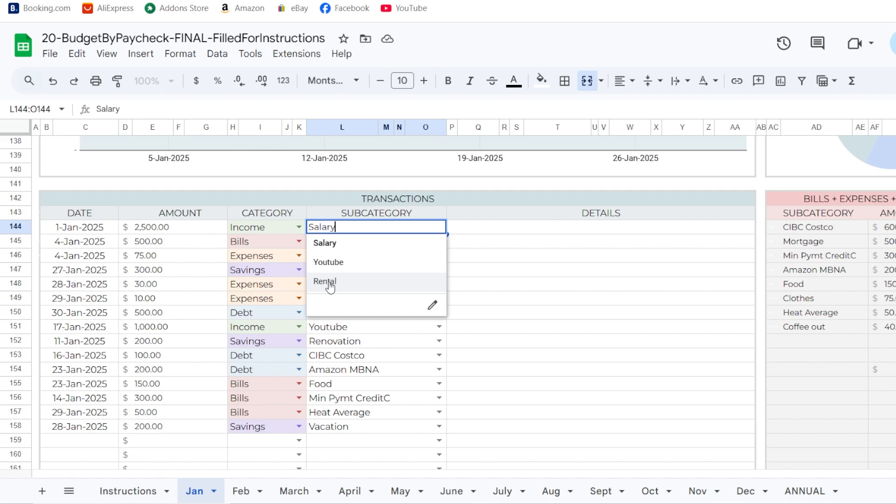
pyautogui.click(297, 242)
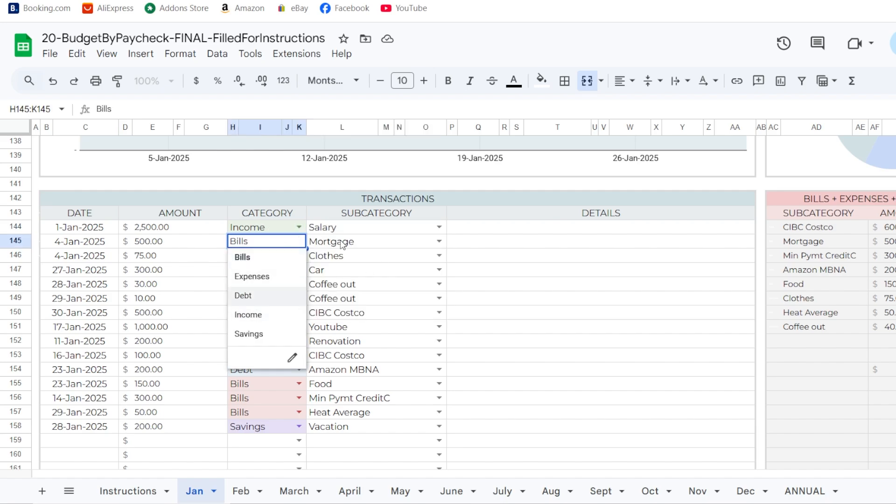
pyautogui.click(262, 257)
# - Examine the Bills table and its blank rows under Heat Average, where further bill subcategories can be entered
pyautogui.scroll(20, 745, 282)
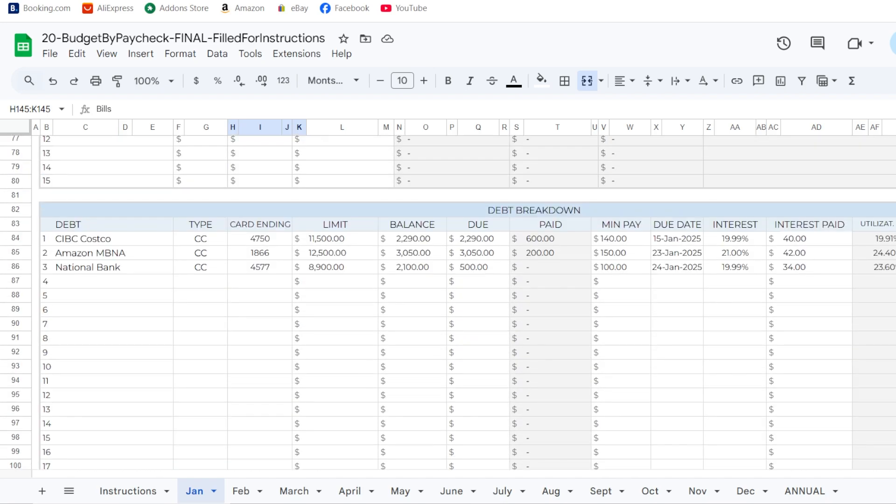
pyautogui.scroll(6, 395, 314)
pyautogui.scroll(-3, 394, 313)
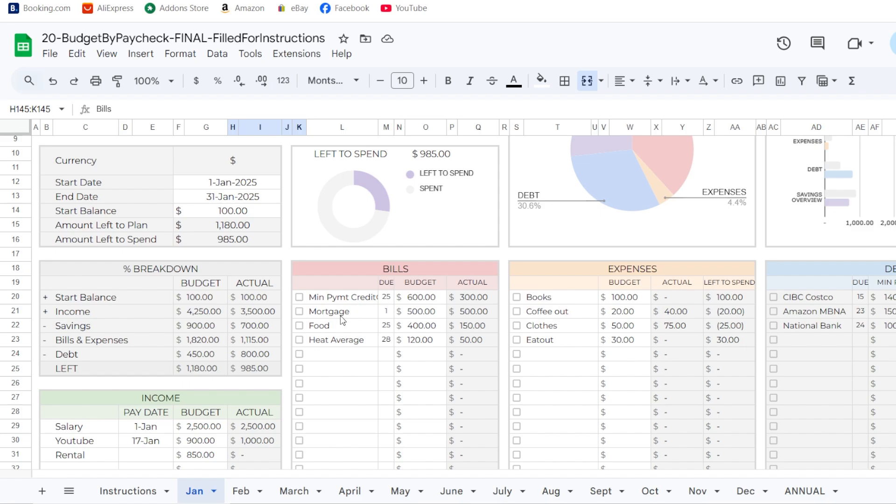
pyautogui.click(328, 358)
pyautogui.click(329, 371)
pyautogui.click(329, 385)
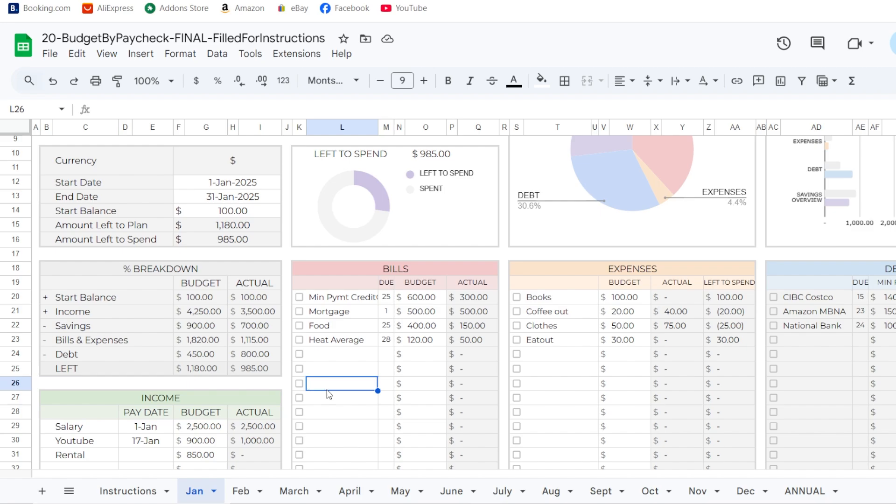
pyautogui.click(326, 402)
pyautogui.click(327, 409)
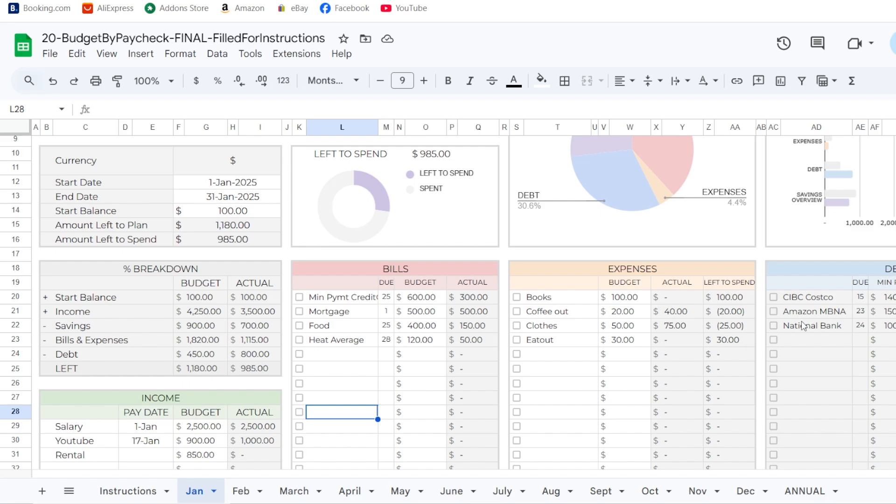
# - Inspect the name formulas in the monthly Debt table and compare them with the Debt Breakdown table
pyautogui.click(803, 342)
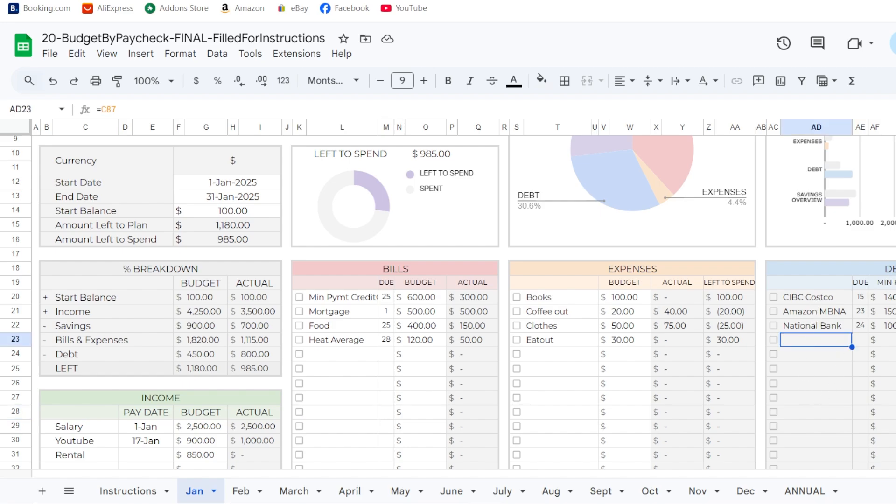
pyautogui.scroll(-15, 448, 304)
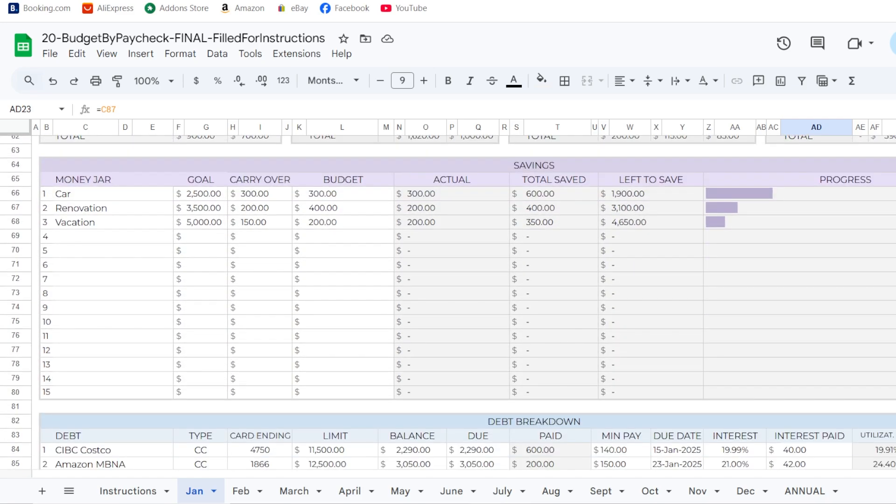
pyautogui.scroll(-5, 448, 303)
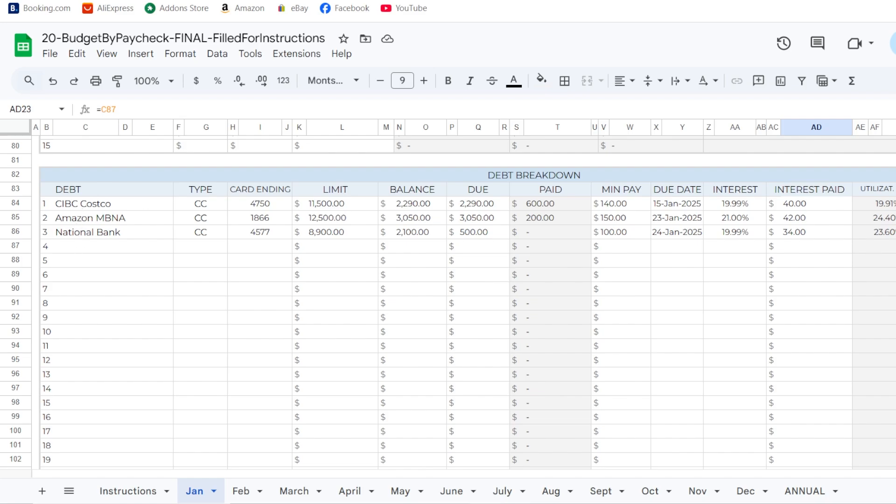
pyautogui.scroll(17, 448, 302)
pyautogui.scroll(-3, 448, 302)
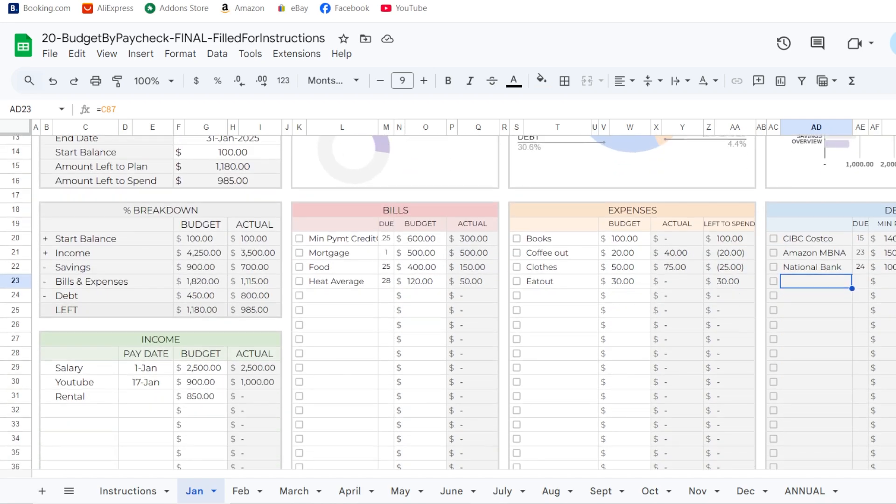
pyautogui.scroll(-1, 821, 192)
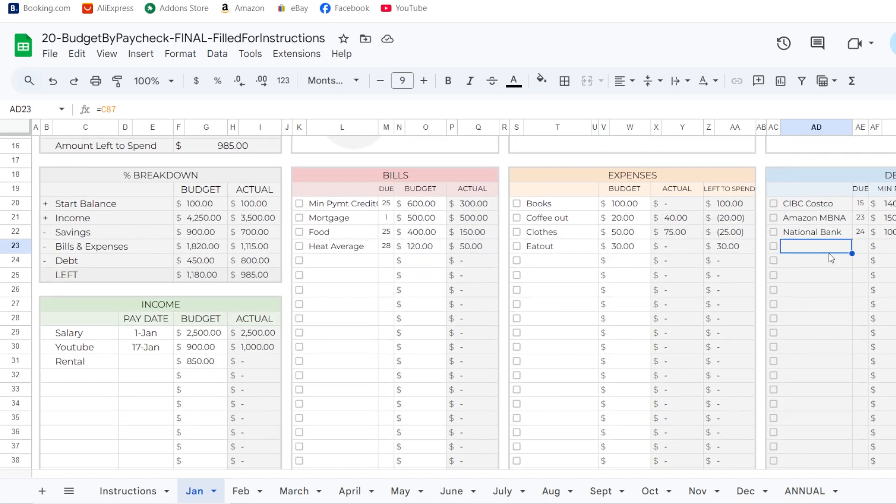
pyautogui.click(821, 204)
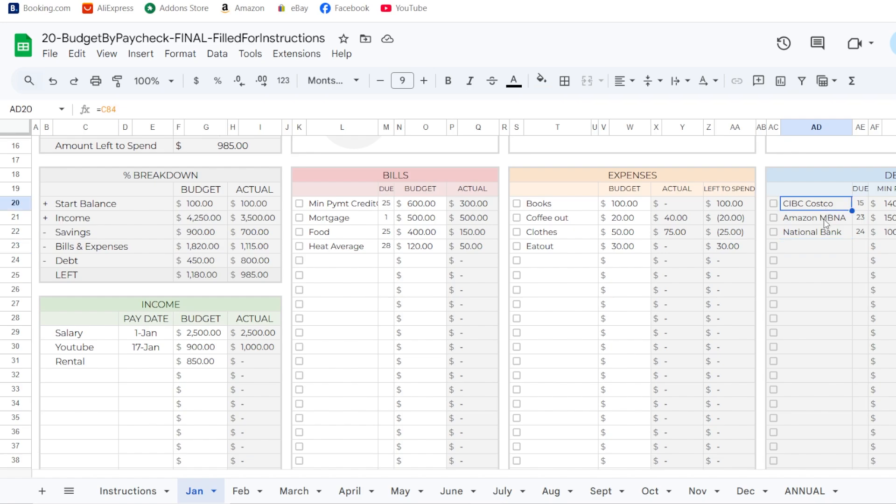
pyautogui.click(824, 218)
pyautogui.click(824, 234)
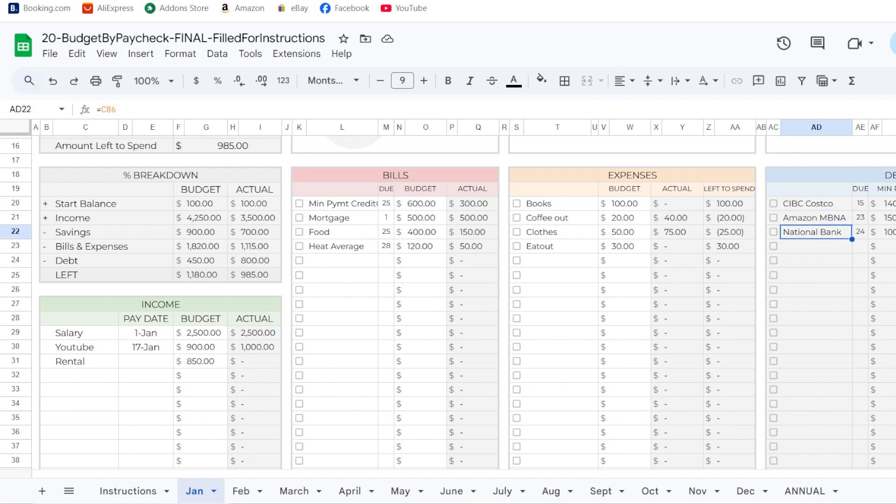
# - Add Line of Credit as the fourth debt in the Debt Breakdown table
pyautogui.scroll(-18, 467, 304)
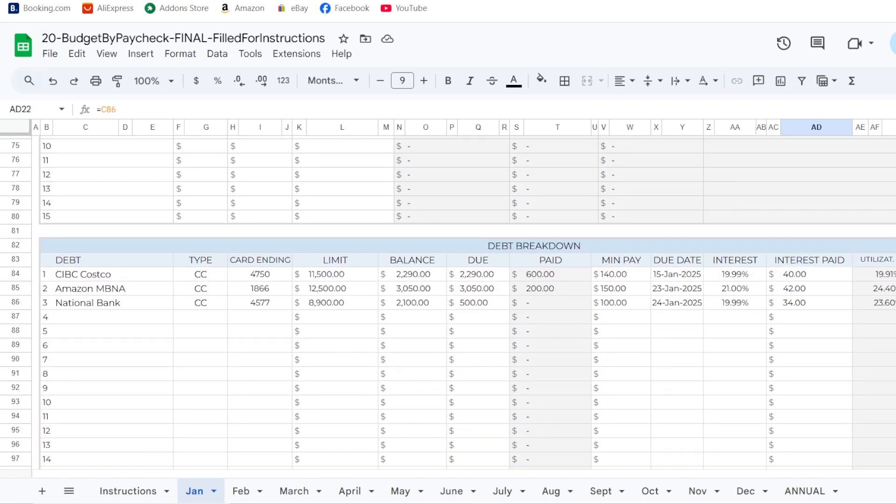
pyautogui.scroll(-1, 361, 312)
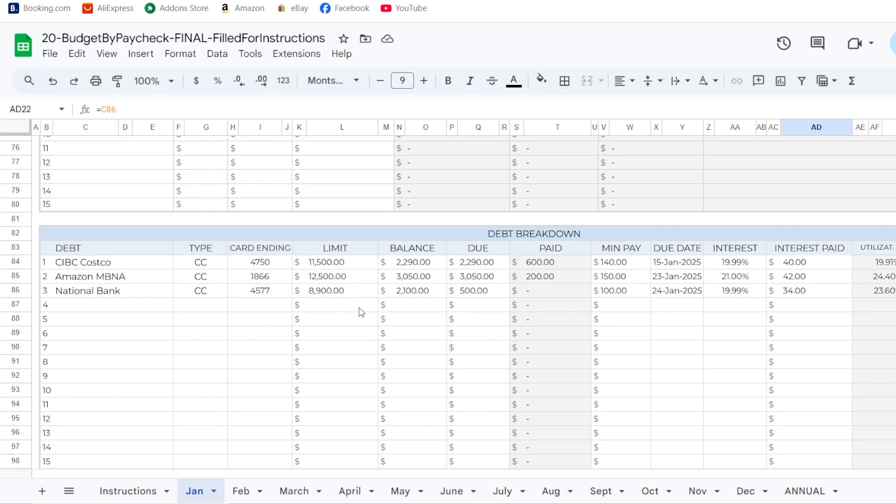
pyautogui.click(75, 309)
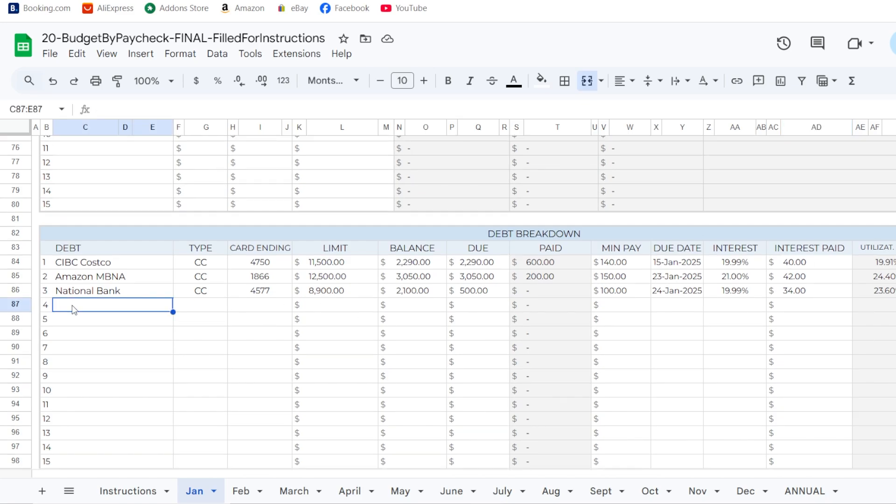
pyautogui.write('Line')
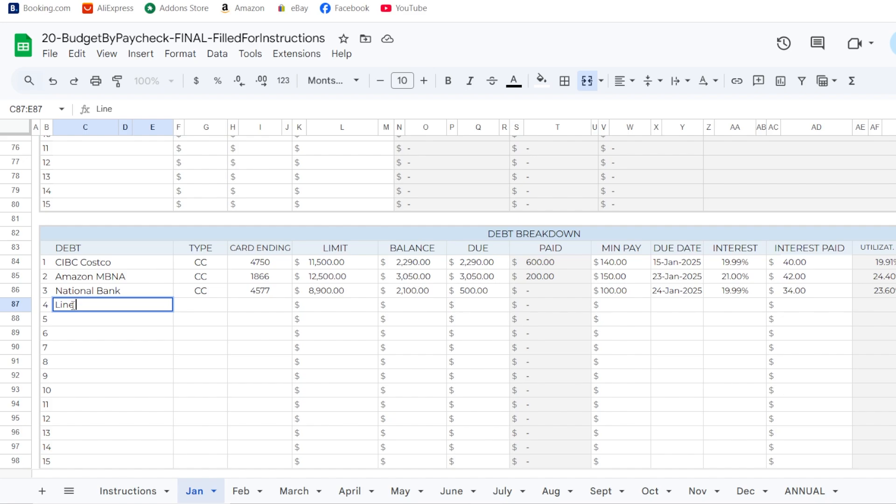
pyautogui.write(' of Credit')
pyautogui.press('Return')
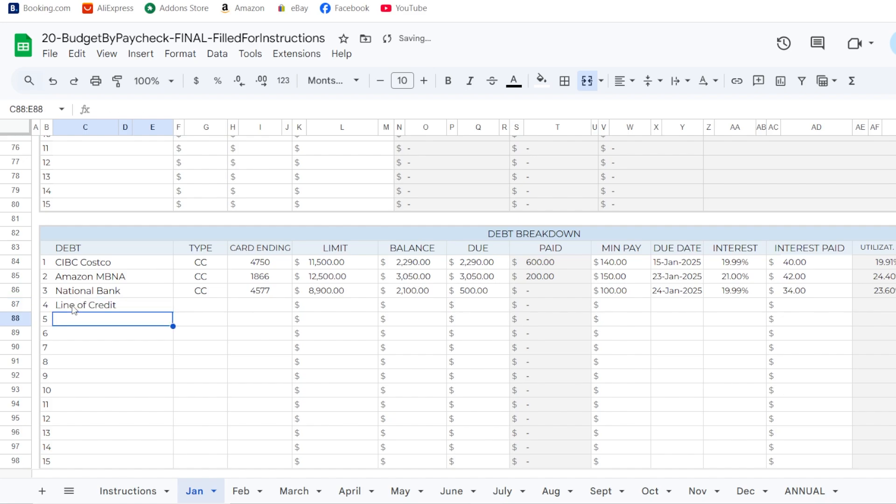
# - Check the Line of Credit row in the monthly Debt table and set its minimum payment to 150 in Debt Breakdown
pyautogui.scroll(20, 73, 310)
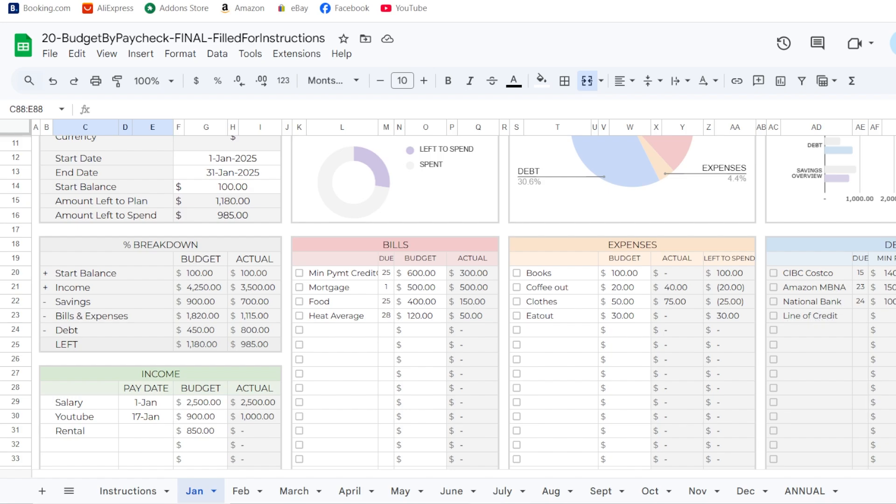
pyautogui.click(894, 316)
pyautogui.scroll(-15, 505, 231)
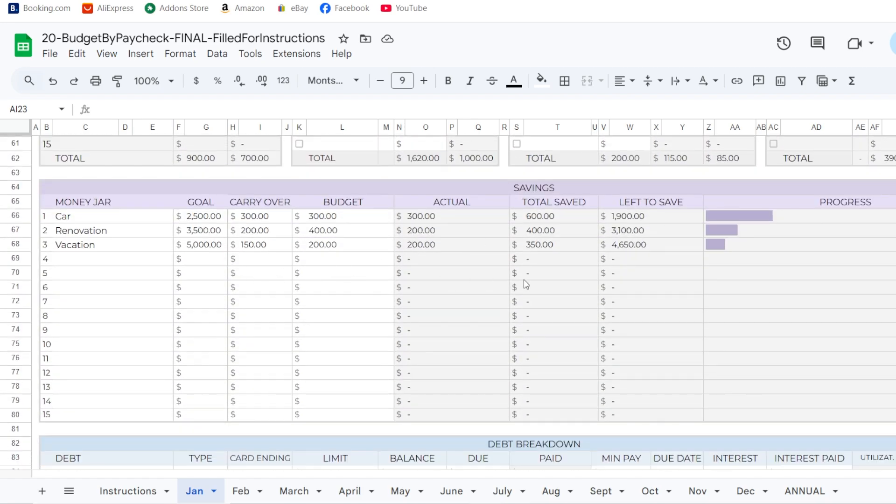
pyautogui.scroll(-5, 523, 284)
pyautogui.click(633, 313)
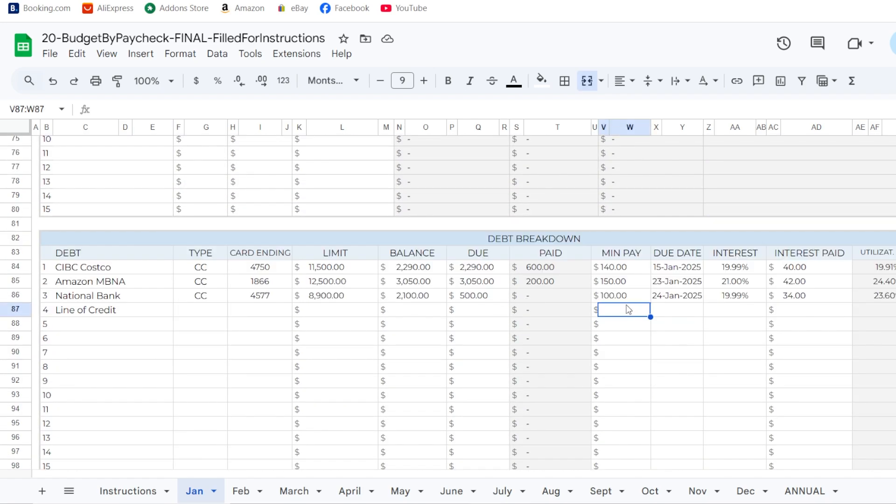
pyautogui.write('150')
pyautogui.press('Return')
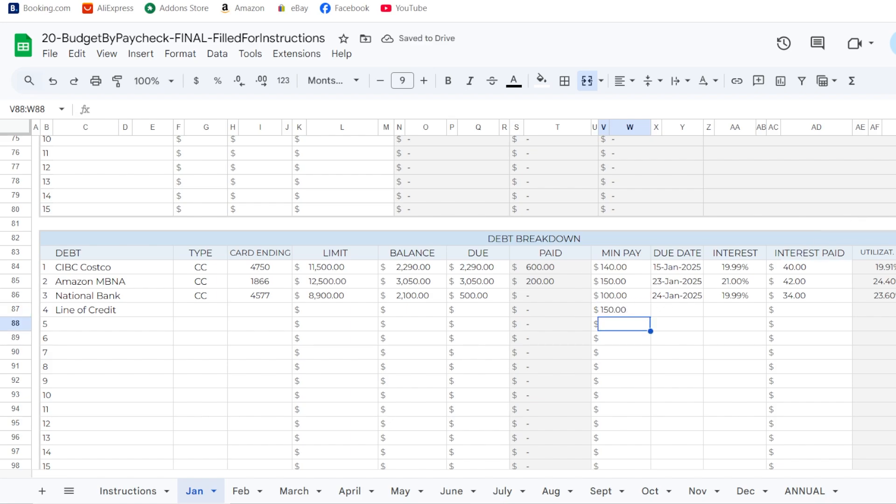
# - Compare the monthly Bills, Expenses and Debt tables with the Savings and Debt Breakdown tables on the January sheet
pyautogui.scroll(20, 448, 303)
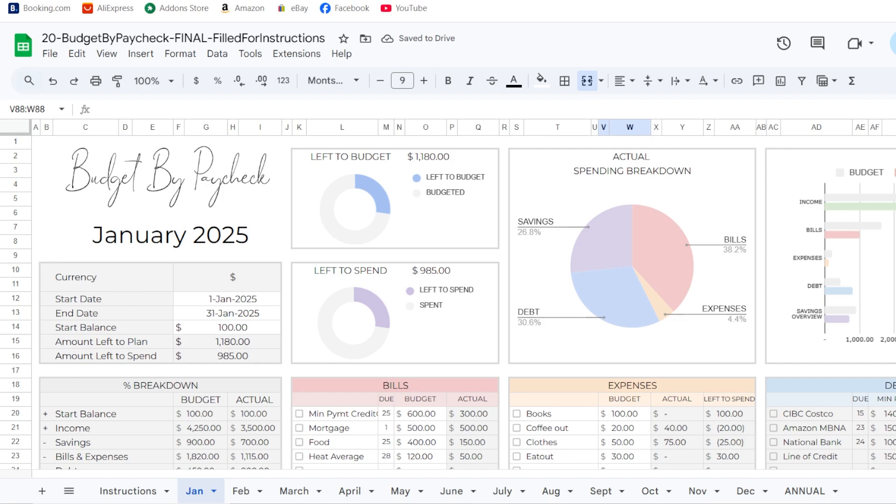
pyautogui.scroll(-3, 448, 303)
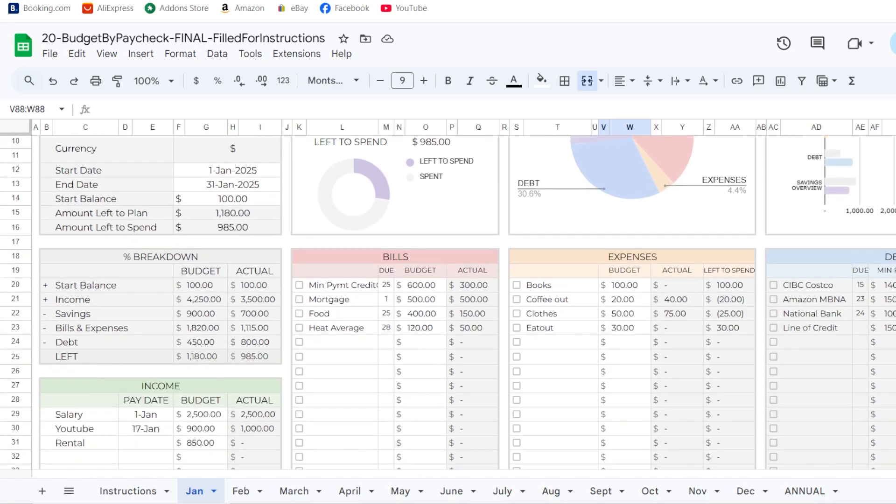
pyautogui.scroll(-20, 448, 303)
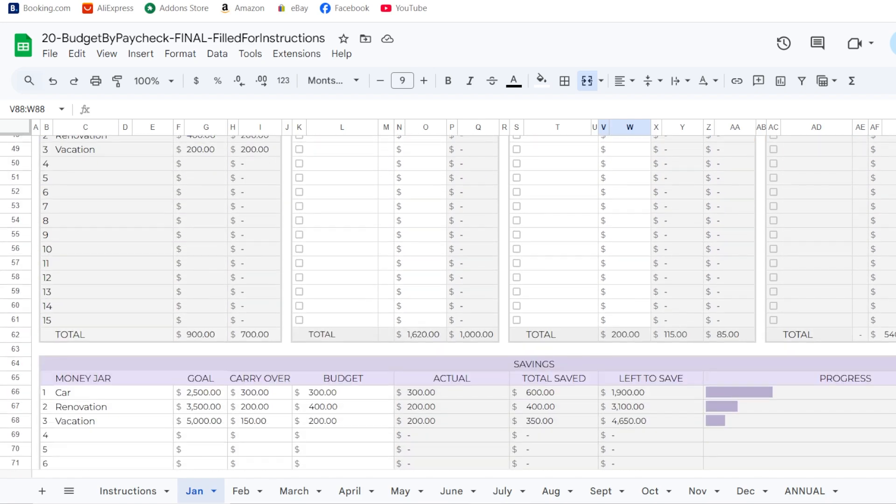
pyautogui.scroll(5, 629, 319)
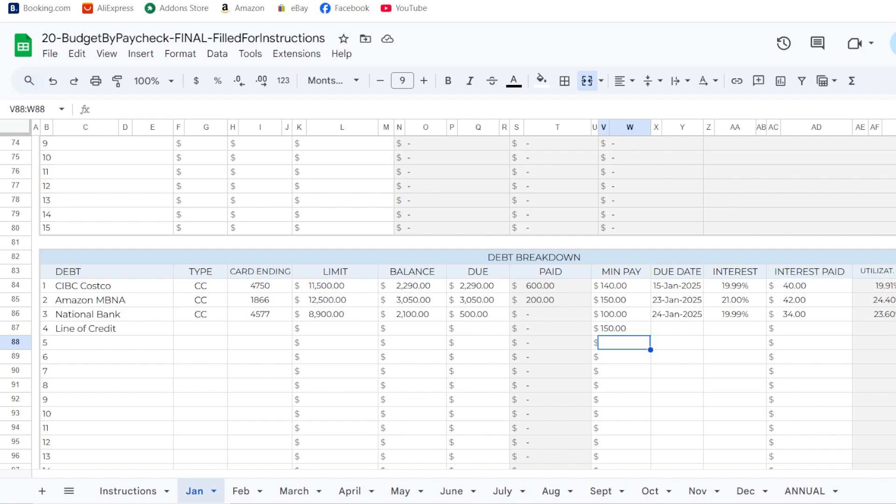
pyautogui.scroll(-3, 447, 303)
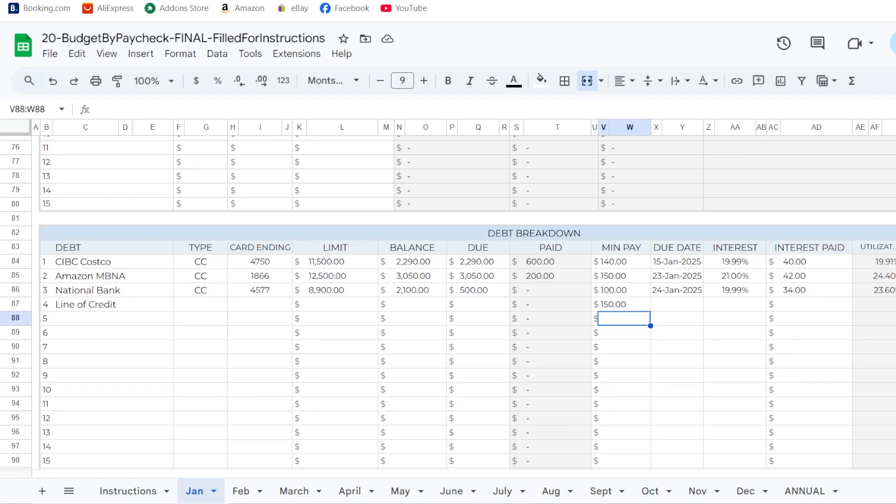
pyautogui.scroll(20, 448, 303)
pyautogui.scroll(-3, 448, 303)
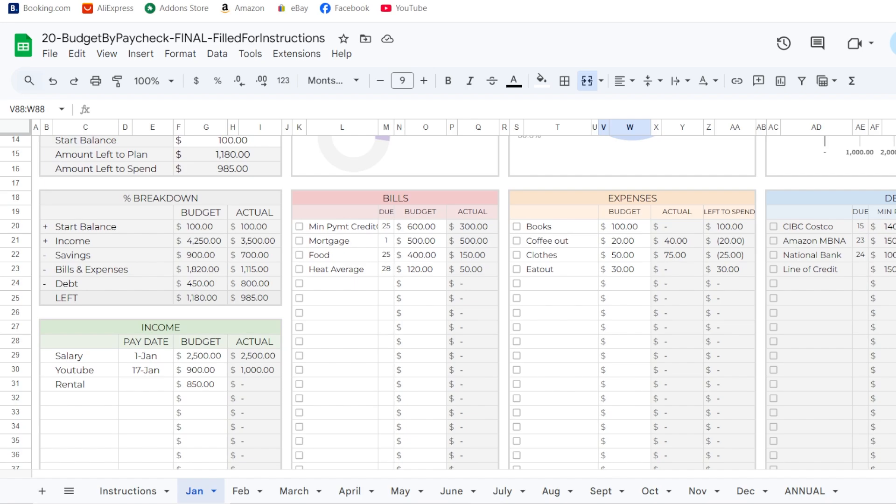
pyautogui.scroll(-20, 448, 303)
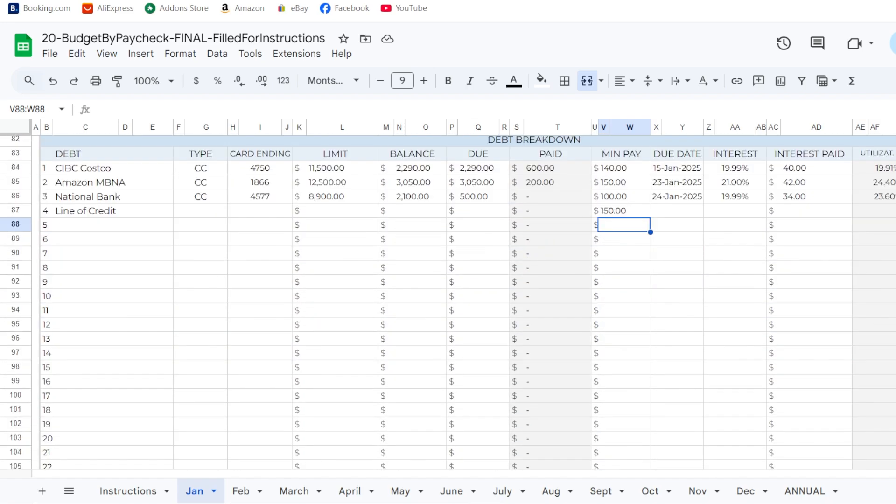
# - Set the category in transaction row 159 to Debt and check its subcategory choices for Line of Credit
pyautogui.scroll(-4, 448, 304)
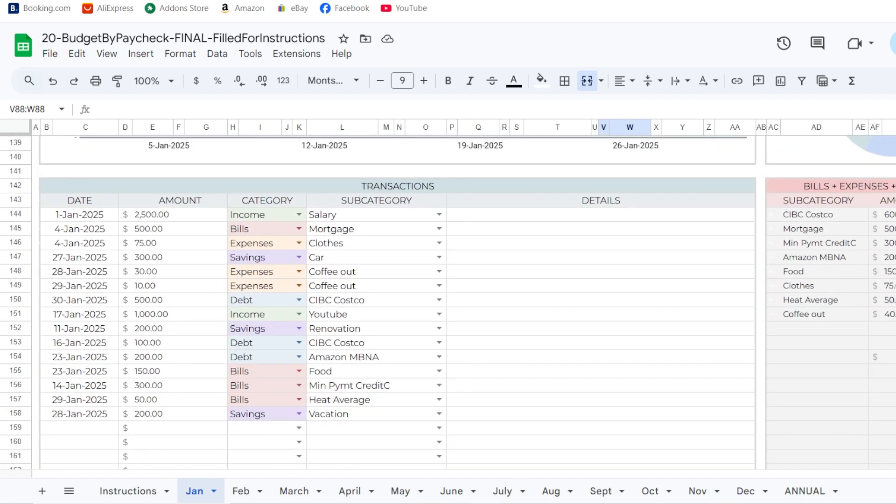
pyautogui.click(296, 426)
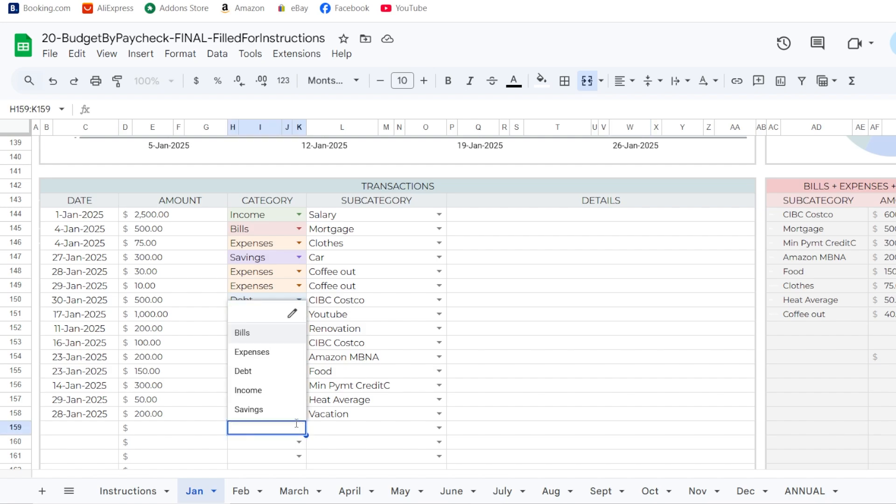
pyautogui.click(273, 372)
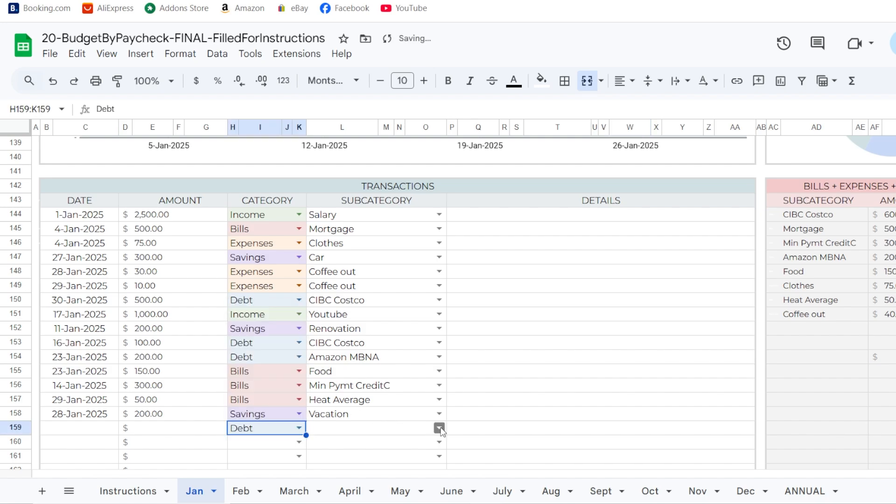
pyautogui.click(420, 426)
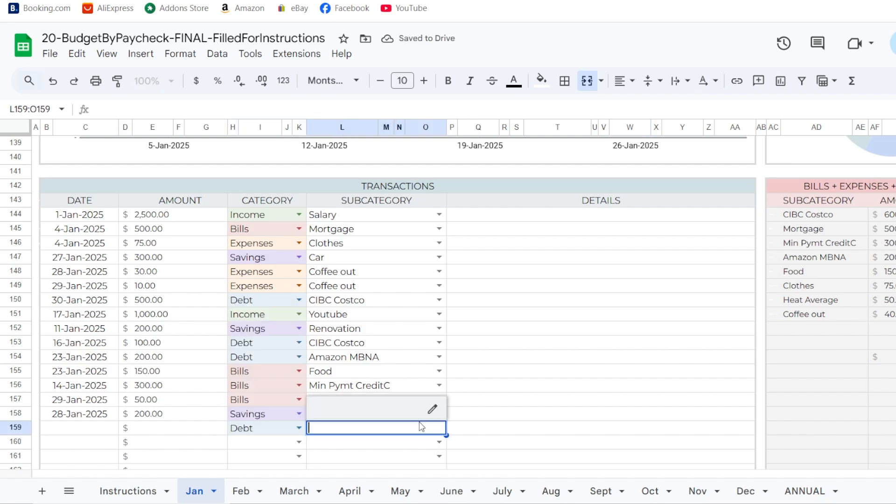
pyautogui.click(390, 444)
pyautogui.scroll(-2, 402, 436)
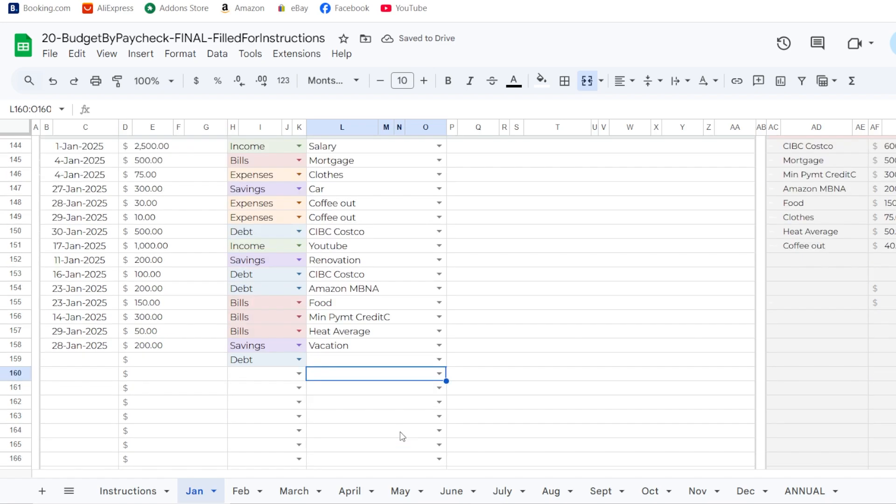
pyautogui.click(439, 359)
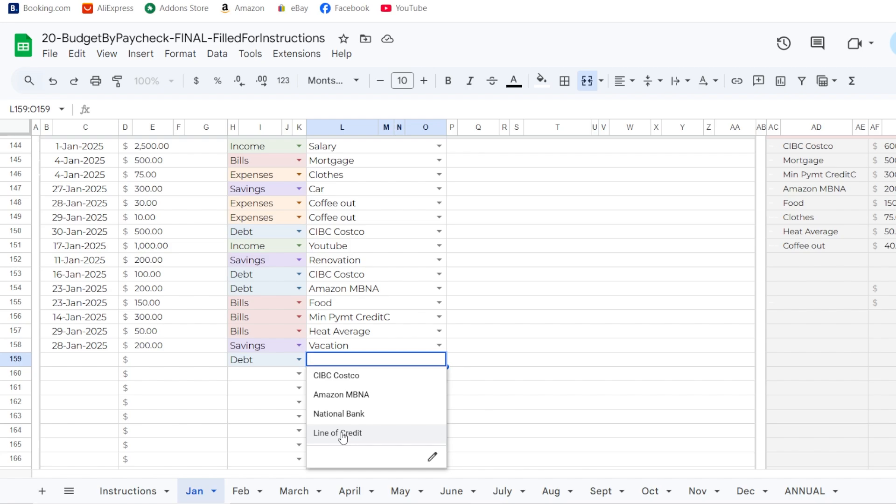
pyautogui.press('Tab')
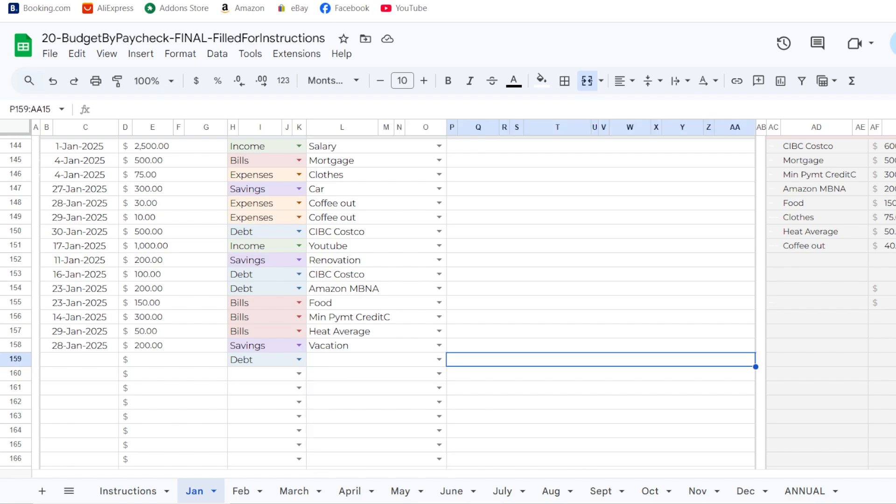
# - Add Bathroom reno as the fourth money jar in January's Savings table with a budget of 2000
pyautogui.scroll(20, 448, 304)
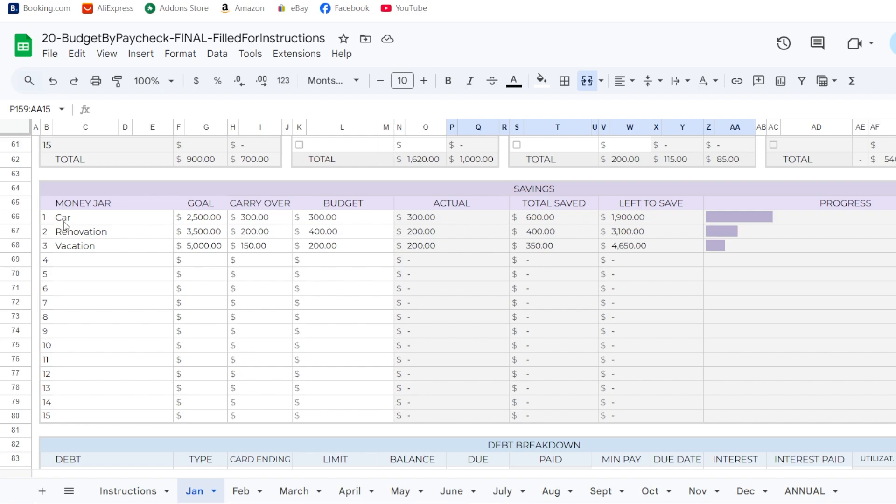
pyautogui.click(67, 262)
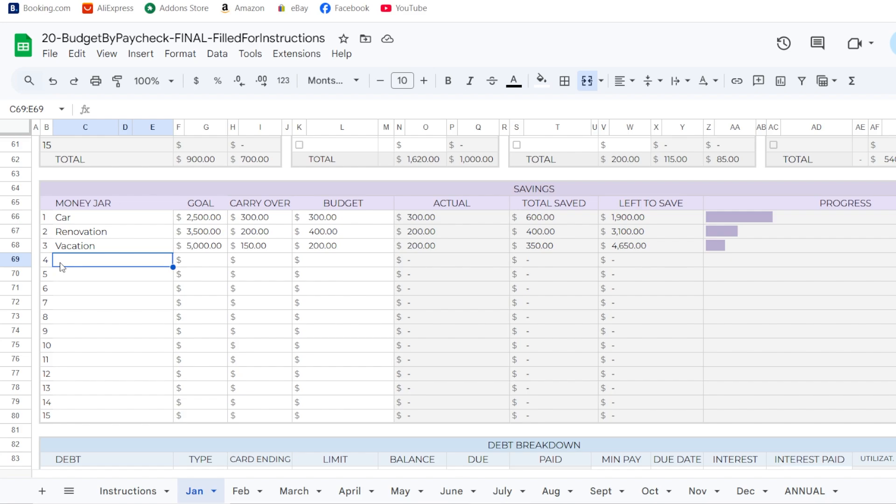
pyautogui.write('baathroom')
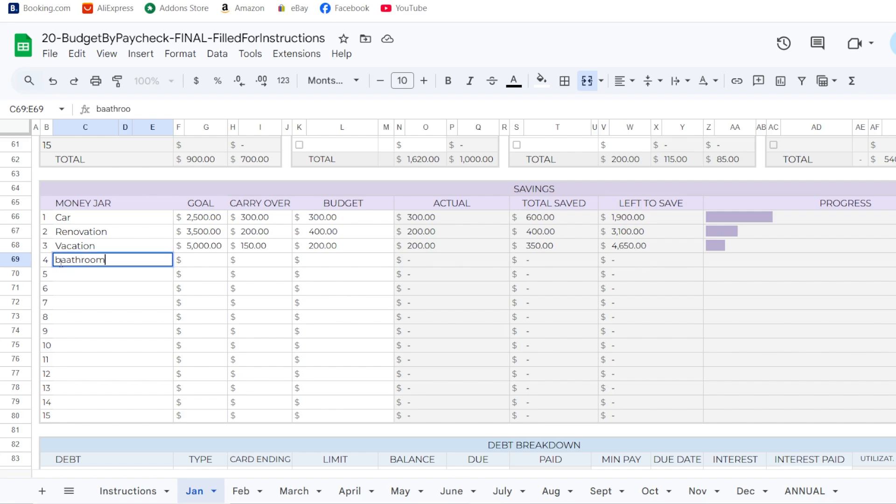
pyautogui.write(' reno')
pyautogui.press('Return')
pyautogui.click(328, 261)
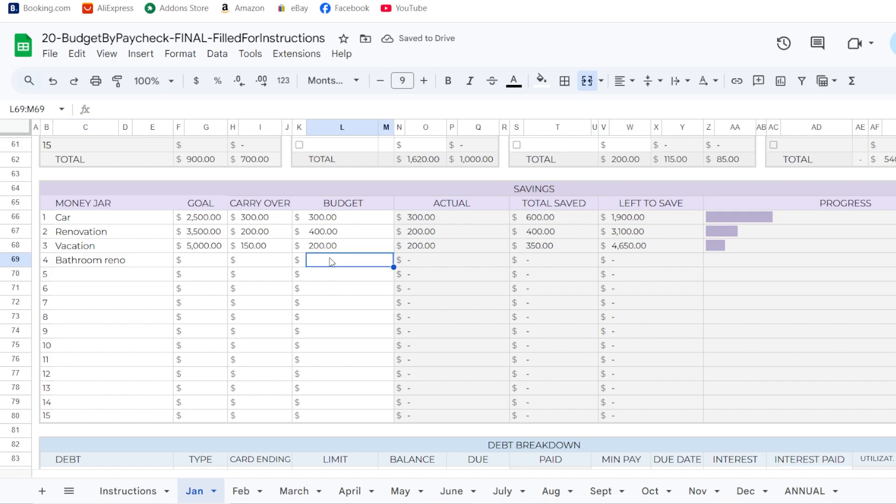
pyautogui.write('2000')
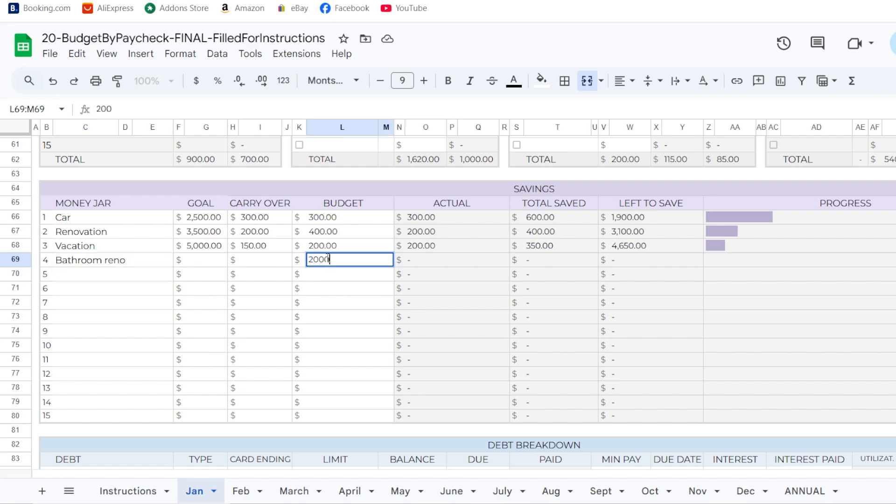
pyautogui.press('Return')
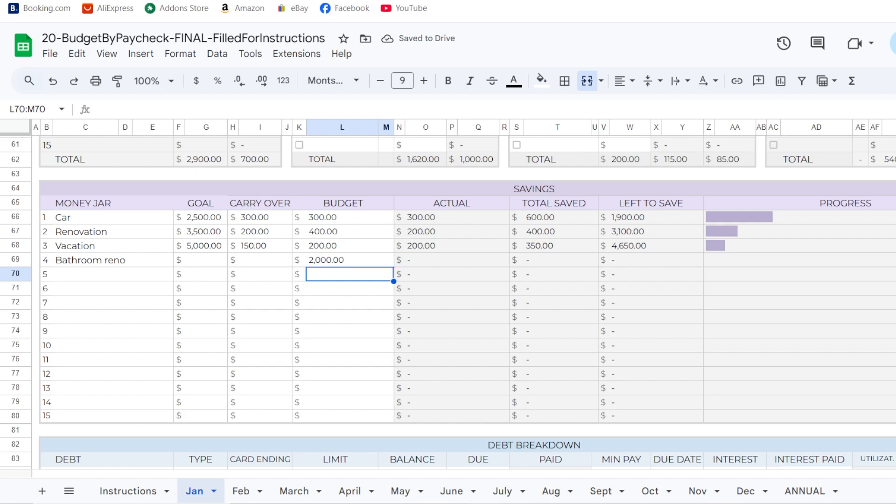
# - Check the Bathroom reno row in the Savings Overview table and inspect the formula for its actual amount
pyautogui.scroll(15, 448, 303)
pyautogui.scroll(-3, 448, 302)
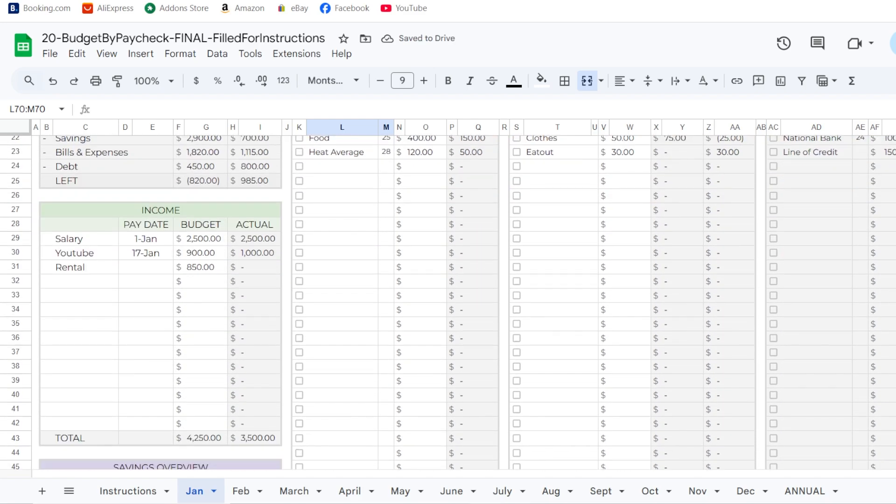
pyautogui.scroll(-5, 448, 302)
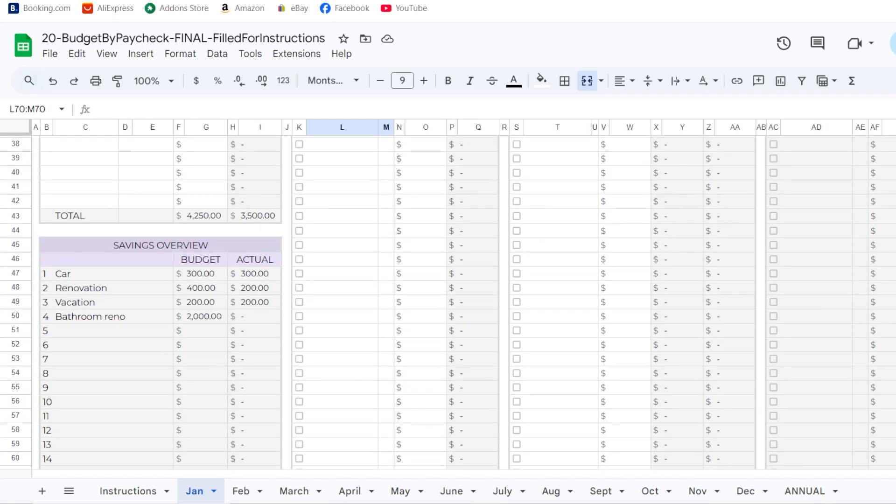
pyautogui.scroll(-2, 448, 302)
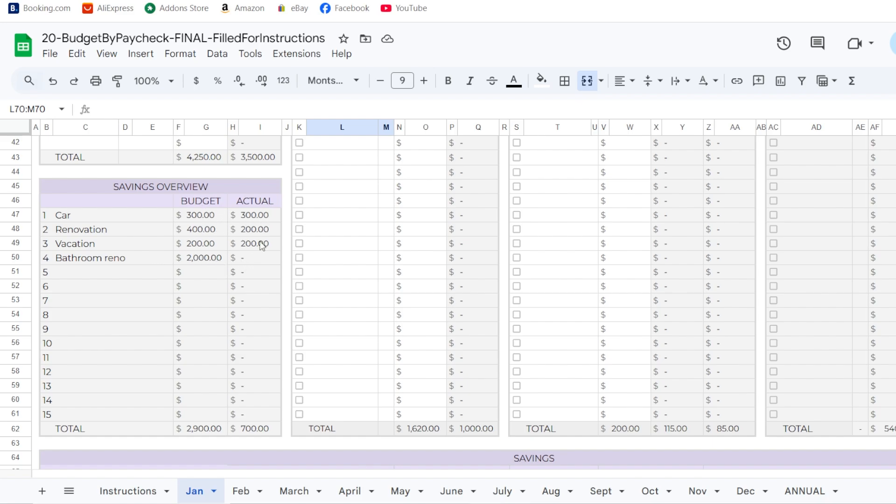
pyautogui.click(260, 257)
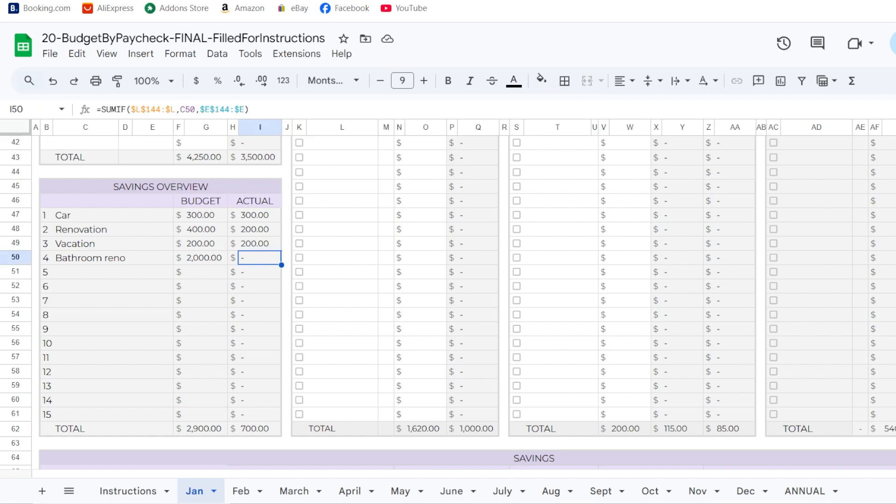
# - Set transaction row 159 to the Savings category with Bathroom reno as its subcategory
pyautogui.scroll(-20, 448, 303)
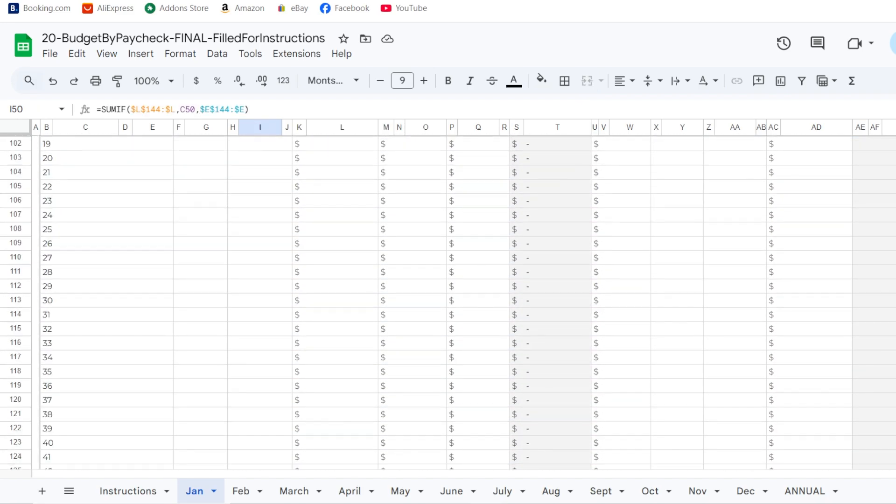
pyautogui.scroll(-5, 448, 303)
pyautogui.scroll(2, 448, 303)
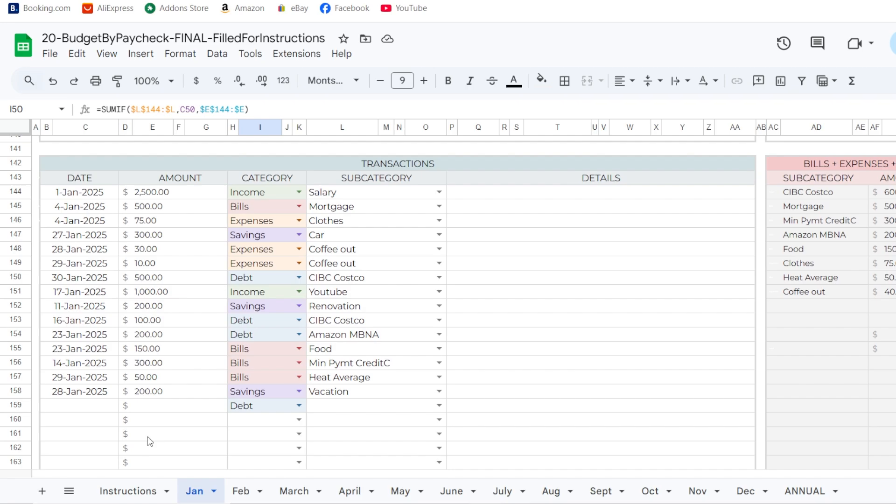
pyautogui.click(299, 405)
pyautogui.click(256, 390)
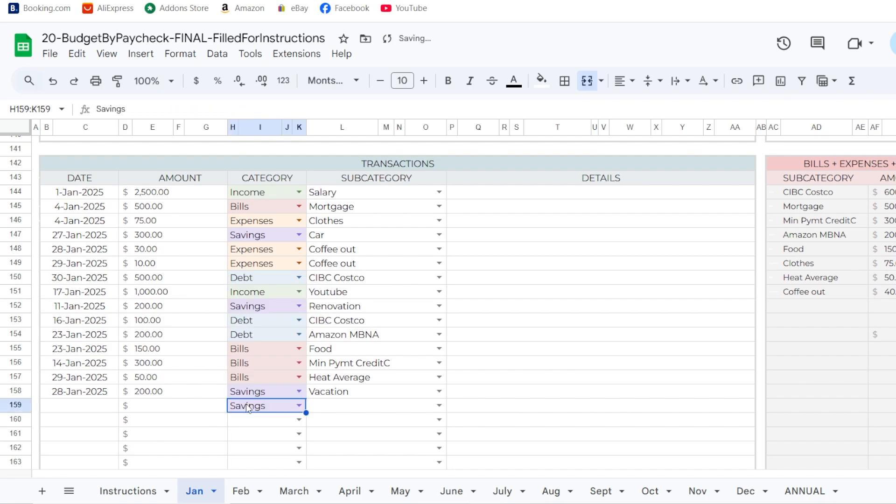
pyautogui.click(439, 405)
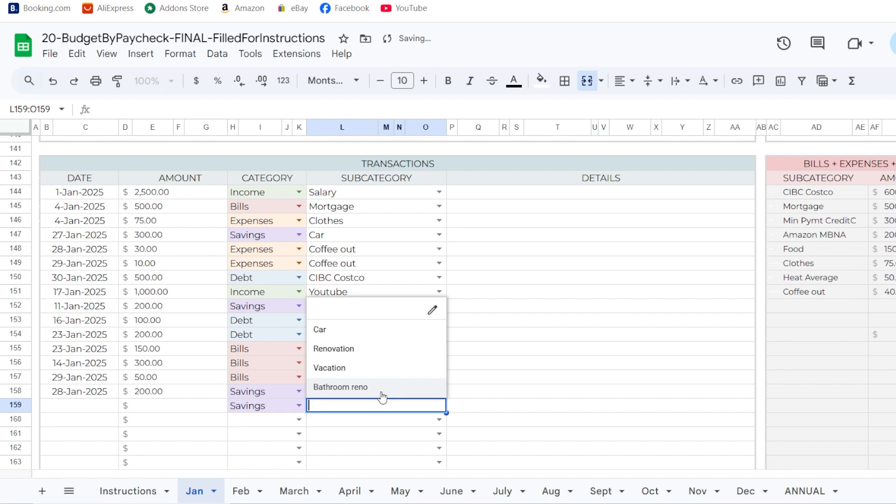
pyautogui.click(341, 386)
# - Date the Bathroom reno transaction 16-Jan-2025 and enter an amount of 350
pyautogui.click(94, 406)
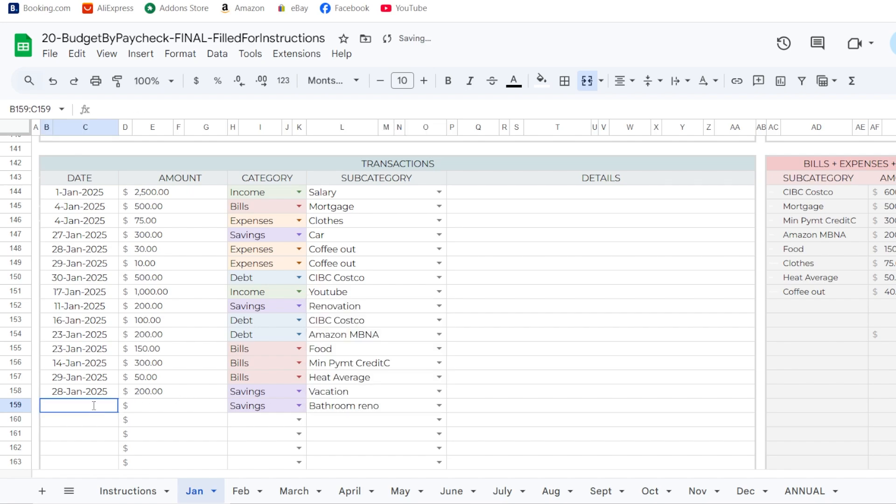
pyautogui.doubleClick(94, 405)
pyautogui.click(155, 405)
pyautogui.write('3')
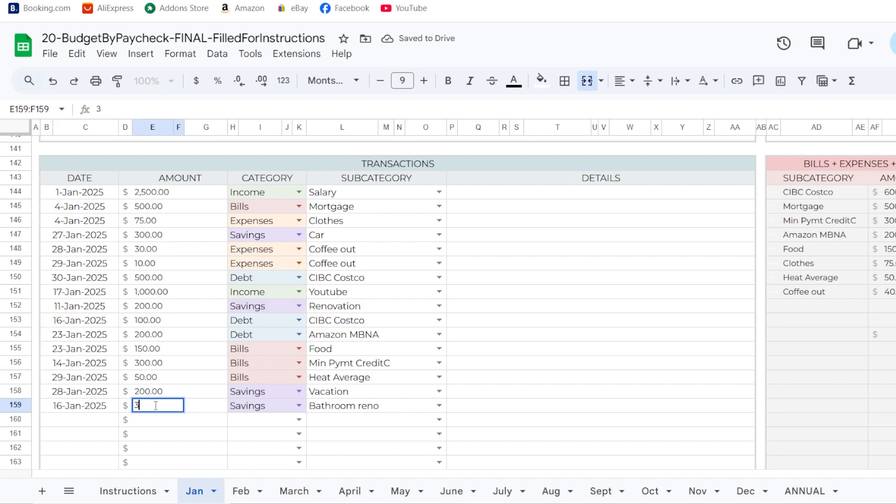
pyautogui.write('50')
pyautogui.press('Return')
# - Set the carry over for the Bathroom reno money jar to 100 in January's Savings table
pyautogui.scroll(15, 156, 405)
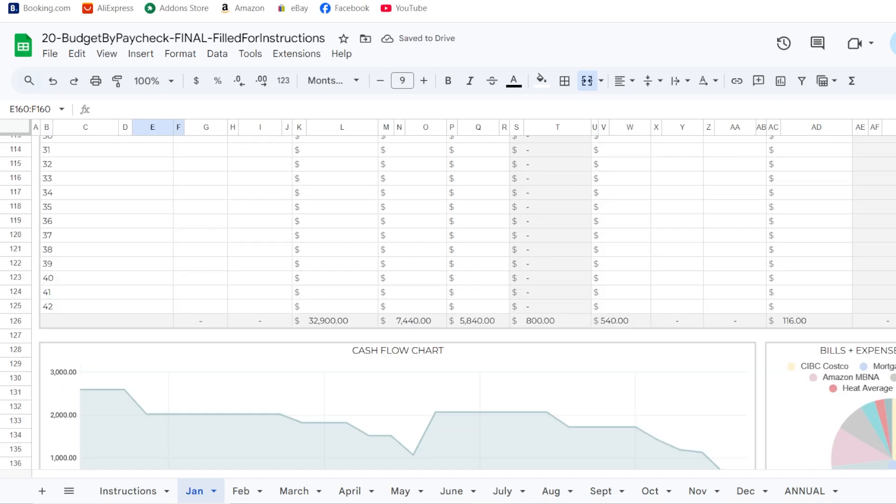
pyautogui.scroll(14, 447, 304)
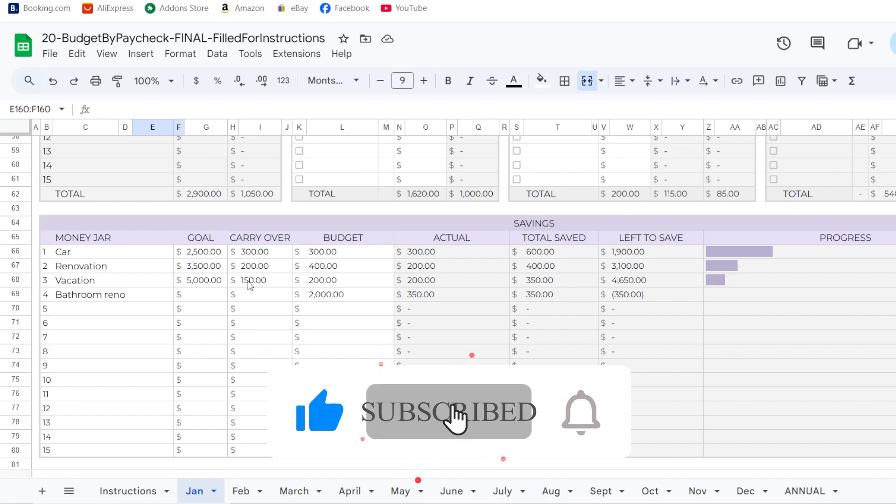
pyautogui.click(259, 295)
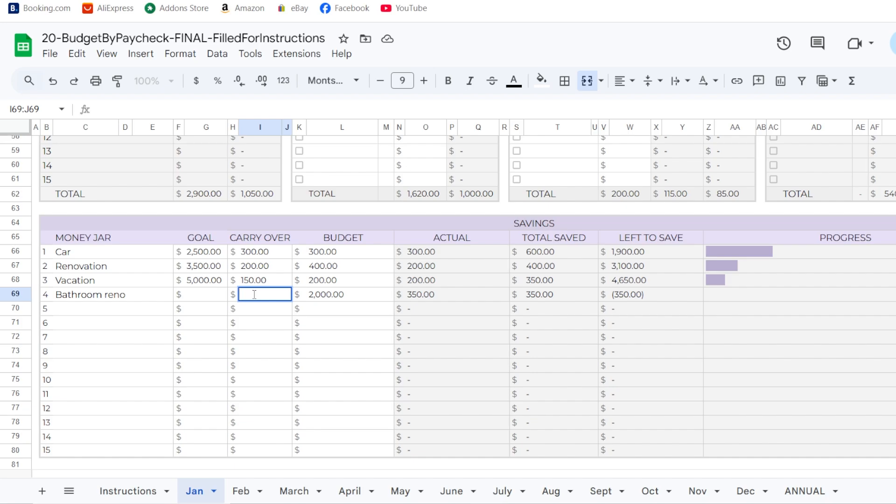
pyautogui.write('100')
pyautogui.press('Return')
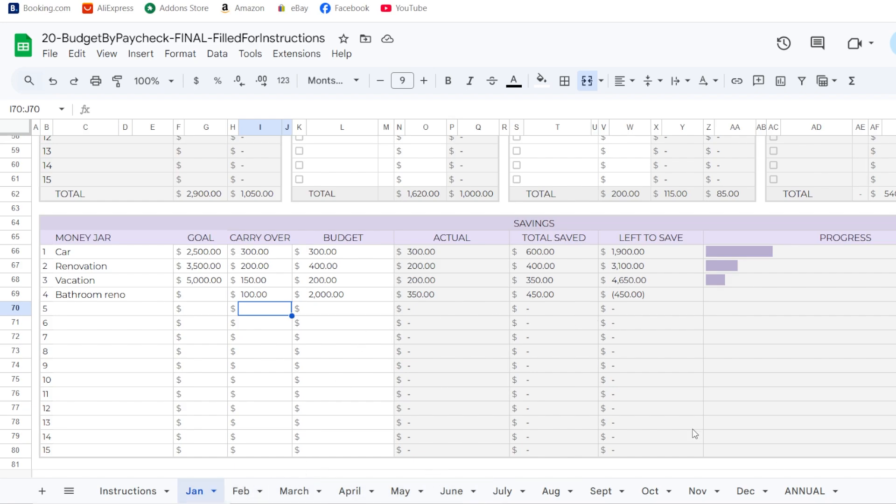
# - Check February's Savings table, then copy the Bathroom reno money jar's total saved from January's Savings table
pyautogui.click(241, 491)
pyautogui.scroll(-15, 341, 390)
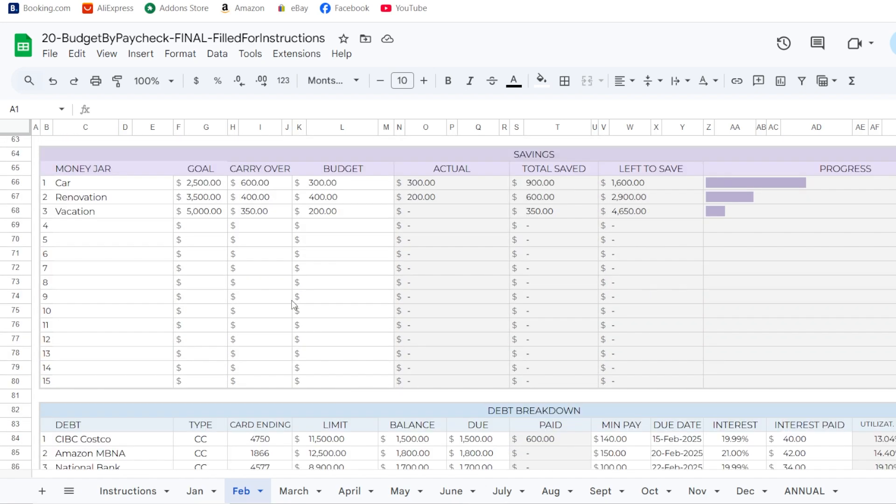
pyautogui.click(194, 495)
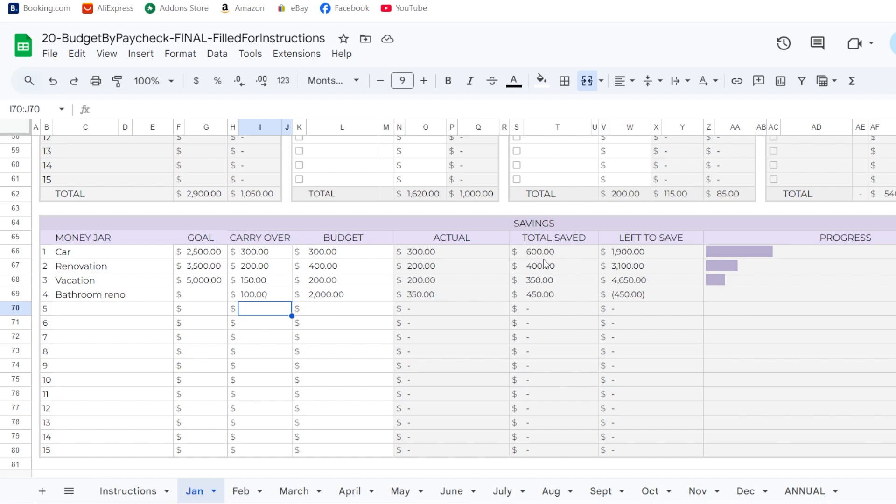
pyautogui.click(539, 298)
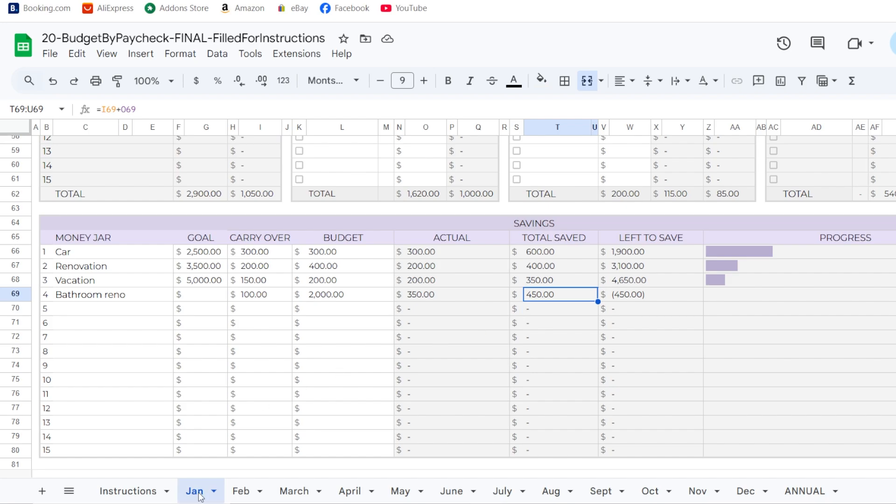
pyautogui.rightClick(546, 299)
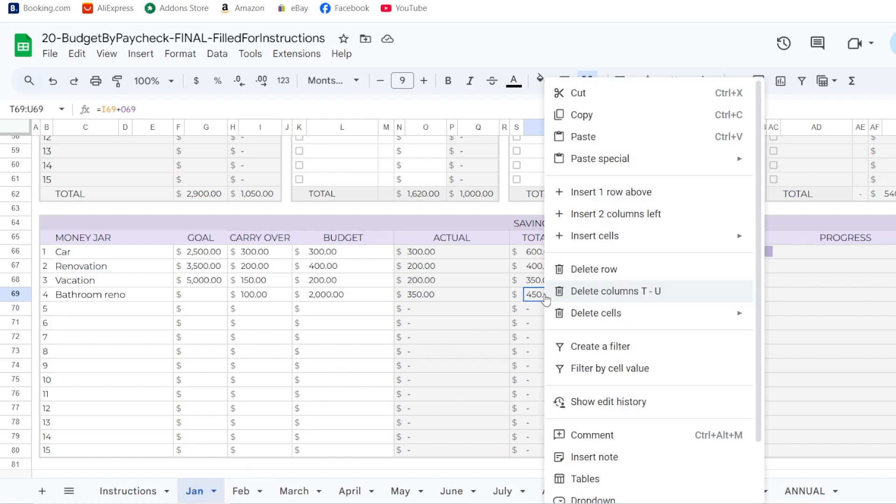
pyautogui.click(599, 116)
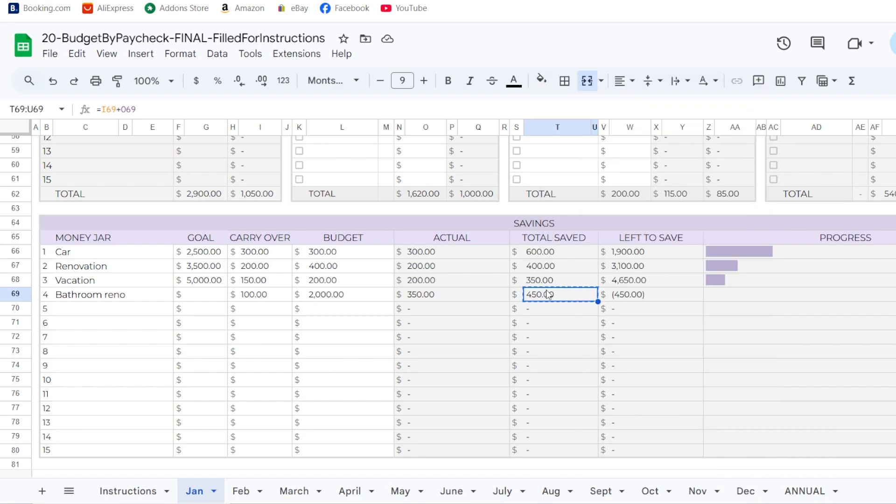
# - Paste the copied total as values only into the carry over of money jar row 4 in February's Savings table
pyautogui.click(244, 492)
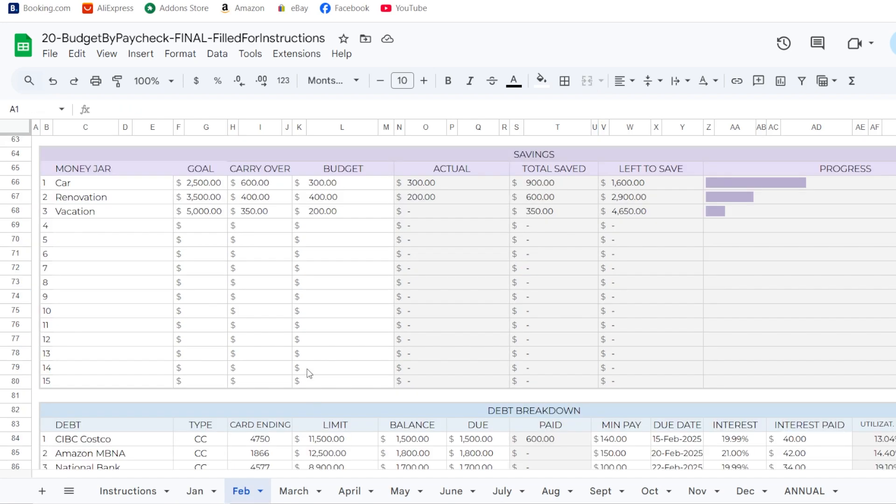
pyautogui.click(99, 229)
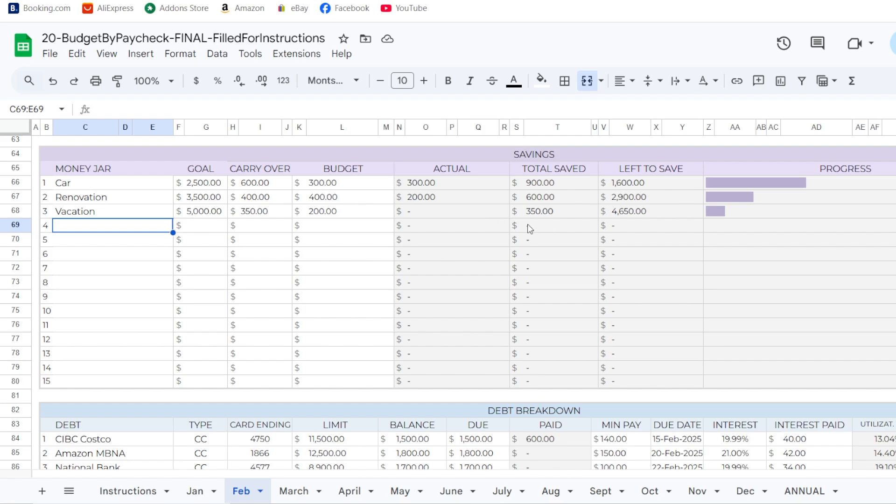
pyautogui.click(266, 230)
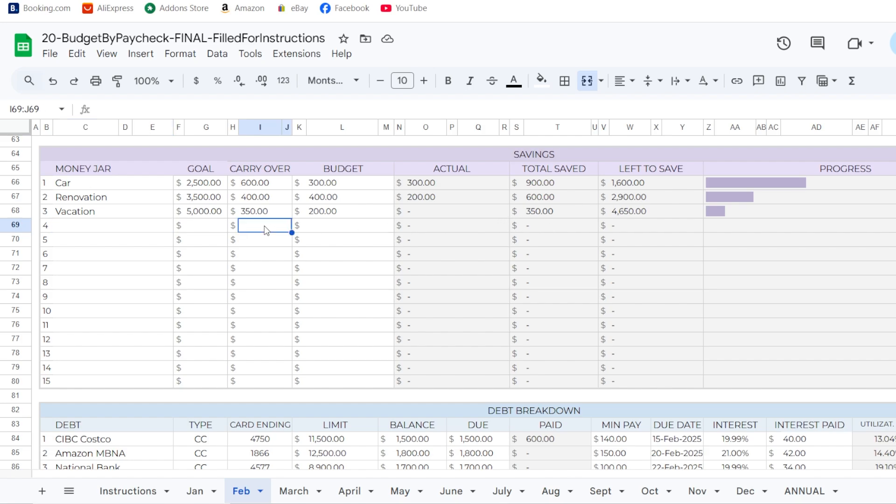
pyautogui.rightClick(265, 229)
pyautogui.moveTo(330, 161)
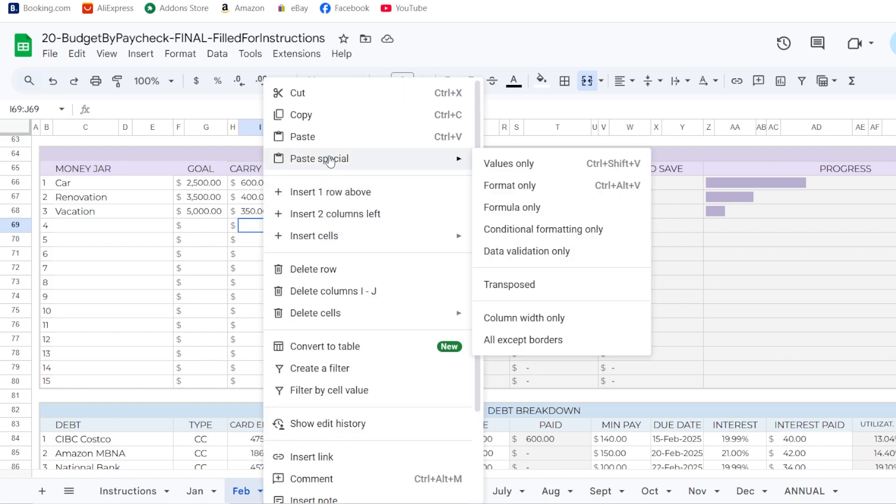
pyautogui.click(490, 165)
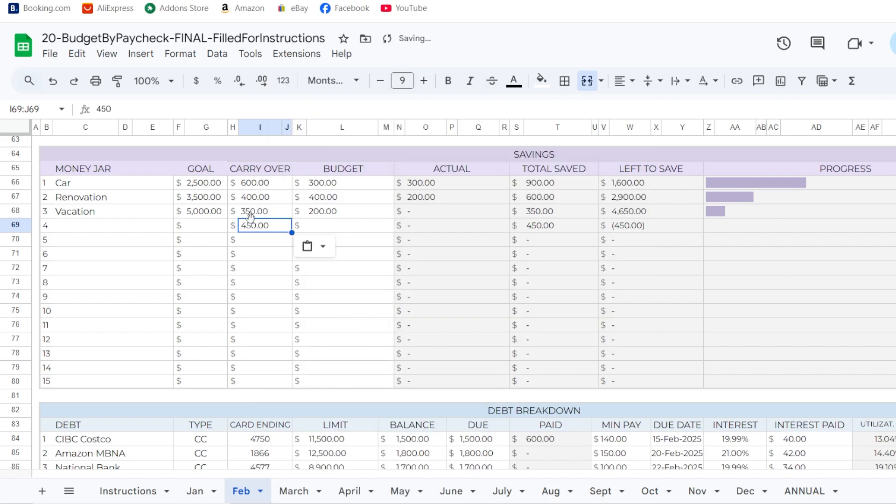
# - Copy the Bathroom reno jar name from January's Savings table into money jar row 4 of February's as values only
pyautogui.click(154, 226)
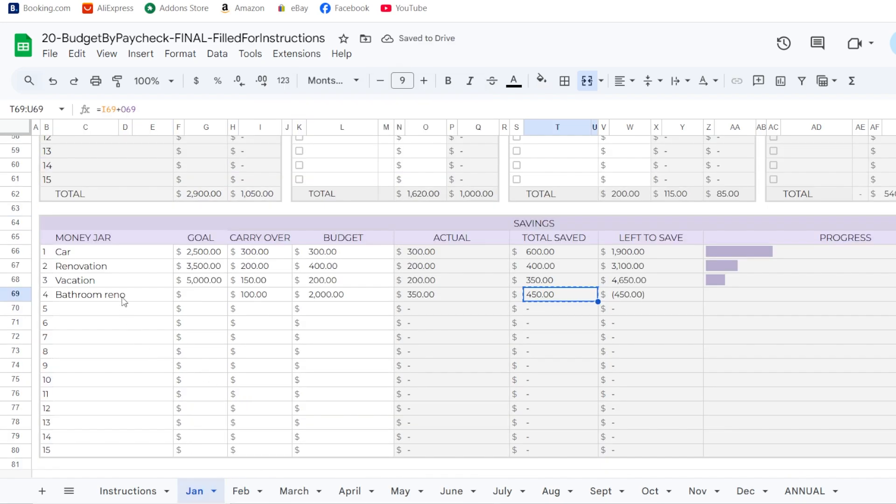
pyautogui.click(122, 299)
pyautogui.rightClick(122, 299)
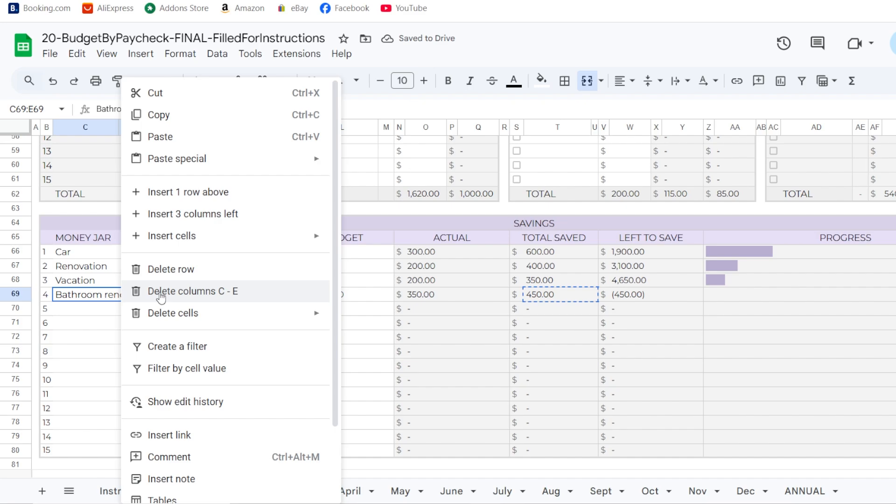
pyautogui.click(156, 115)
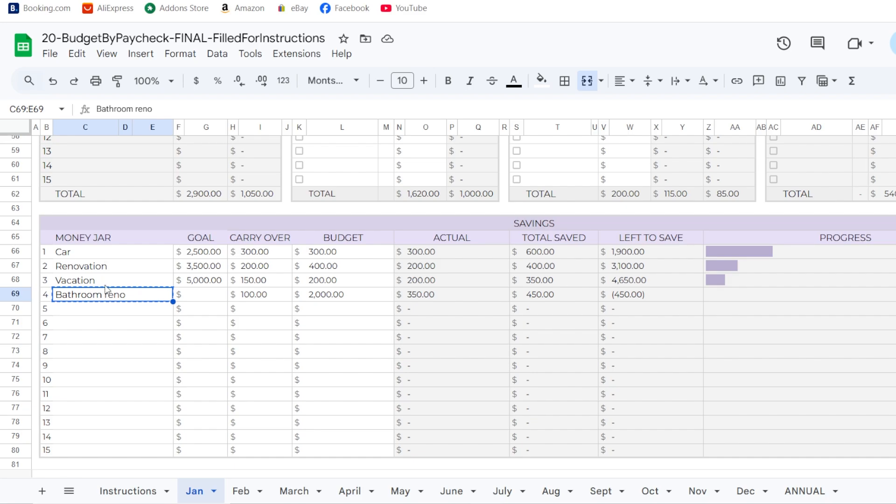
pyautogui.click(241, 491)
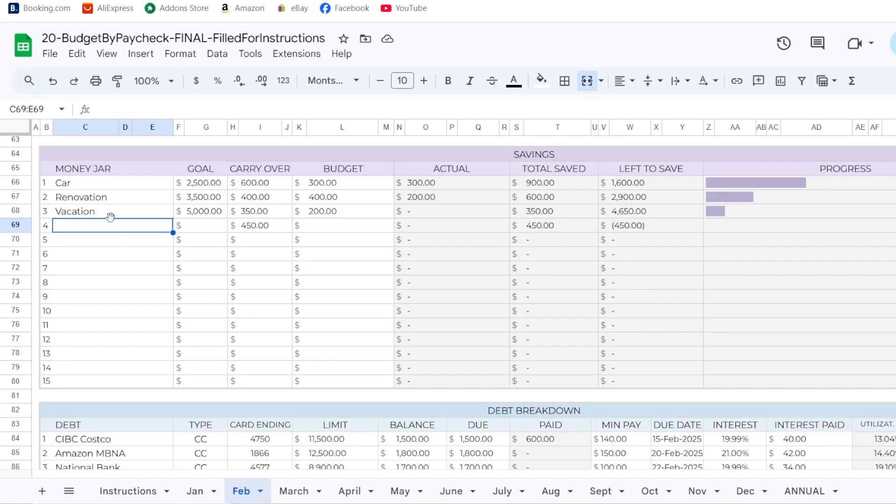
pyautogui.rightClick(112, 228)
pyautogui.moveTo(182, 162)
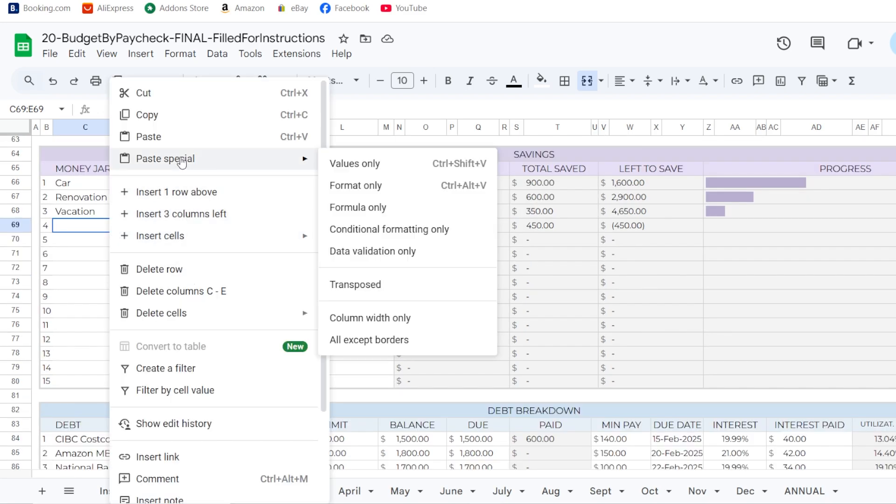
pyautogui.click(350, 166)
pyautogui.click(142, 270)
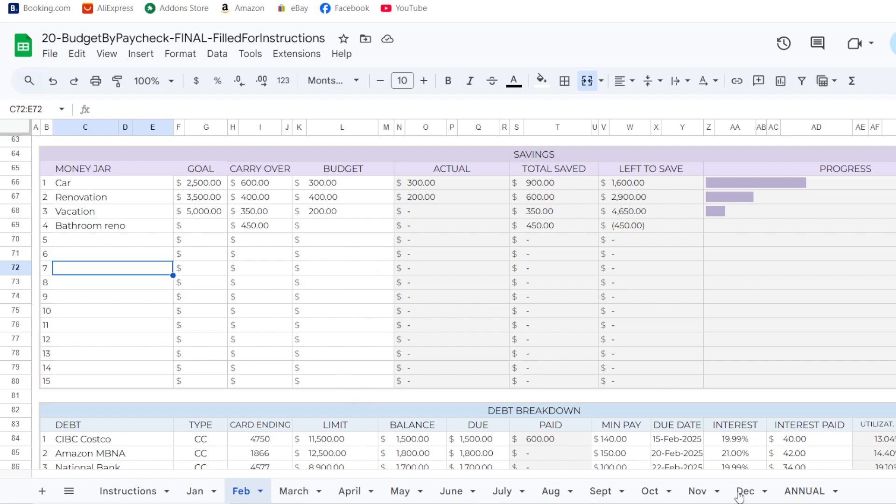
# - Review the expenses and bills totals by month on the ANNUAL sheet
pyautogui.click(791, 494)
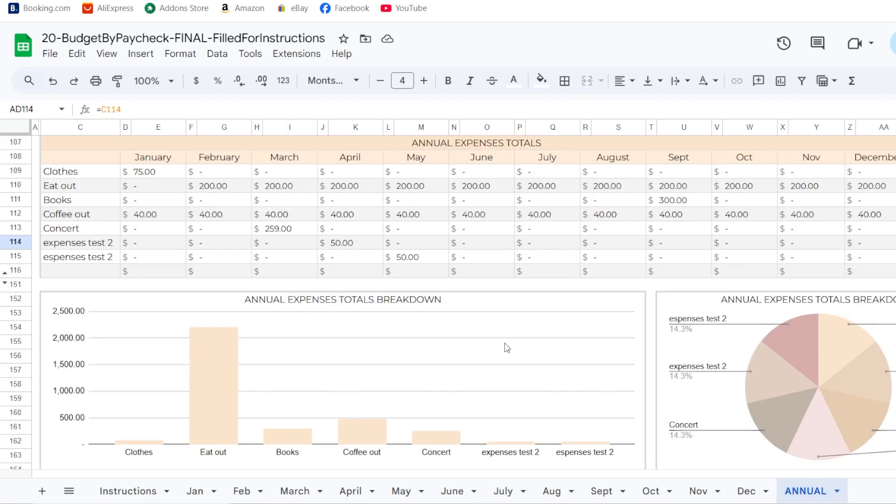
pyautogui.scroll(4, 490, 331)
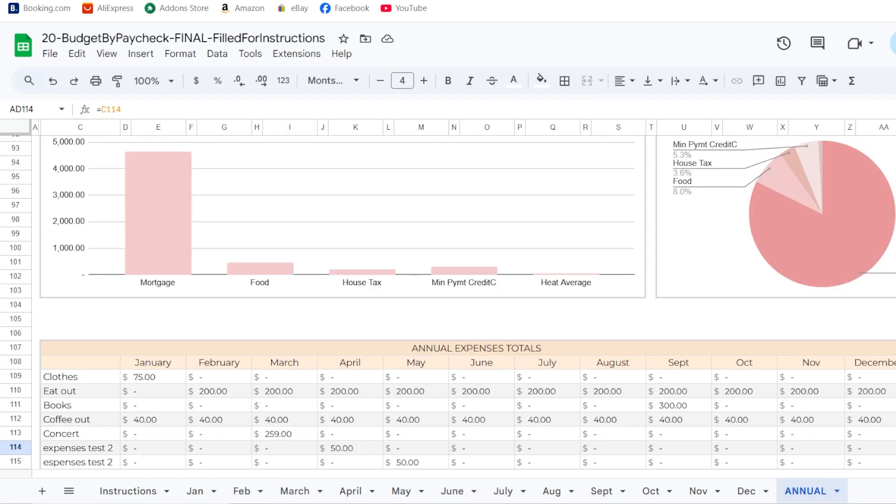
pyautogui.scroll(15, 466, 303)
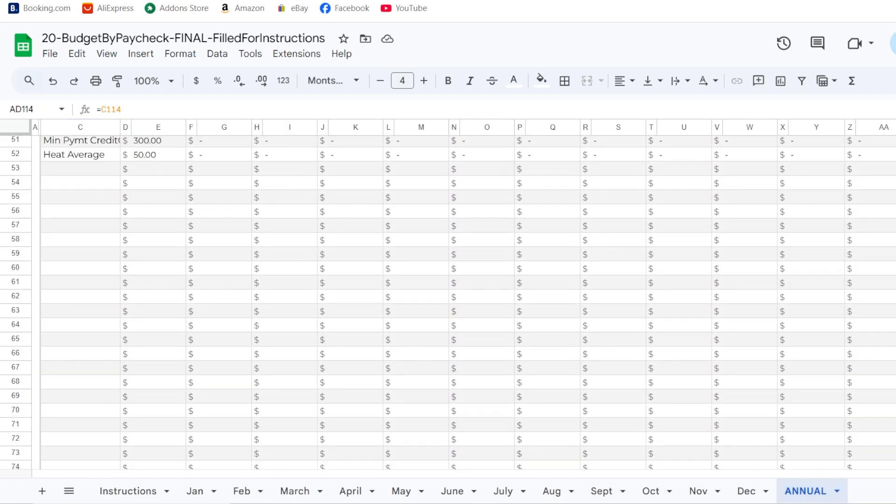
pyautogui.scroll(1, 467, 303)
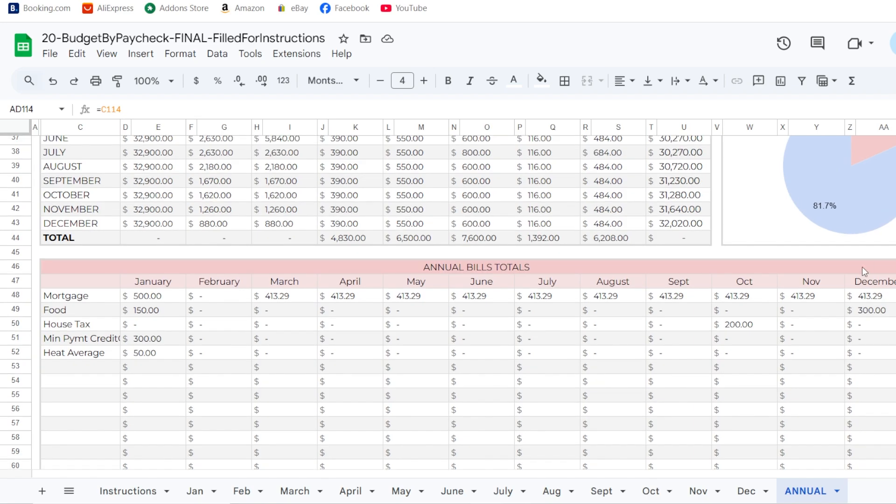
# - Return to the January sheet and review the start balance, amounts left to plan and spend, and summary charts
pyautogui.click(201, 494)
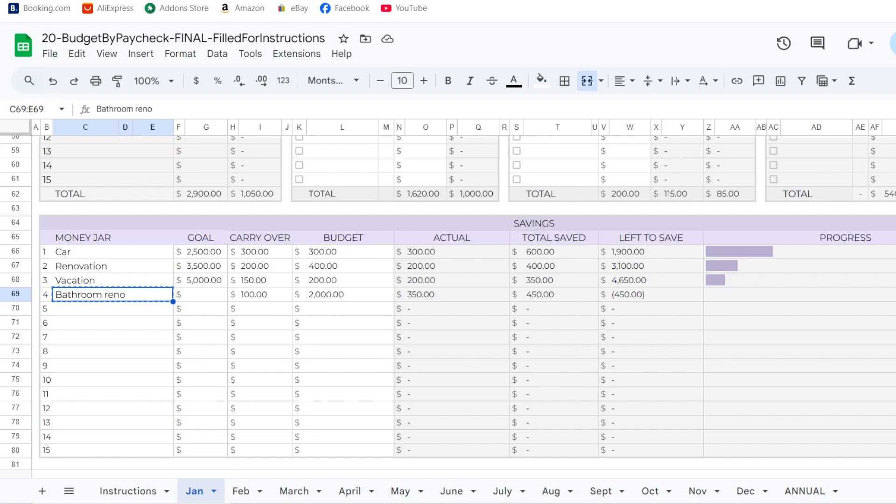
pyautogui.scroll(15, 448, 302)
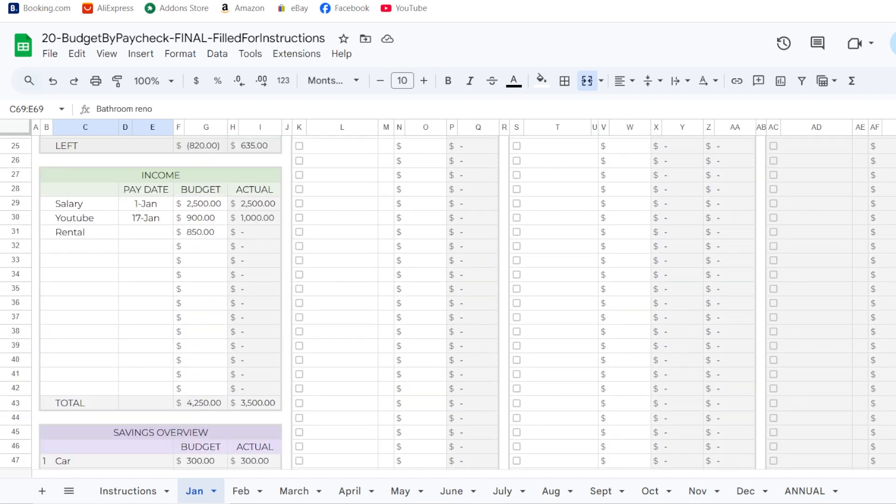
pyautogui.scroll(3, 448, 302)
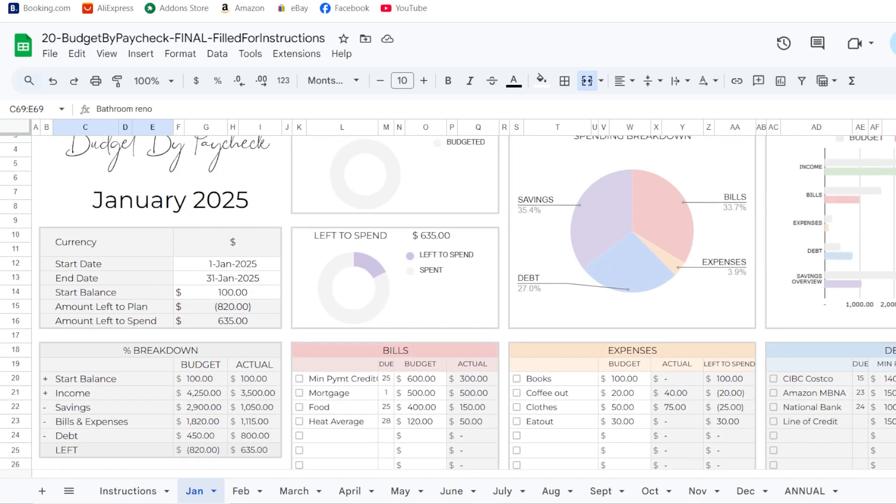
pyautogui.scroll(1, 448, 303)
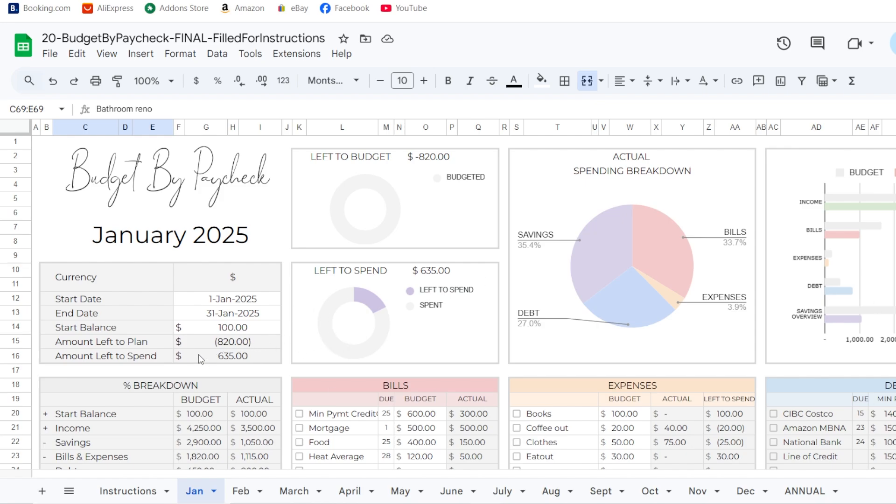
# - Inspect January's start balance and the income, savings, bills and expenses, debt and LEFT formulas in the % Breakdown table
pyautogui.scroll(-3, 212, 331)
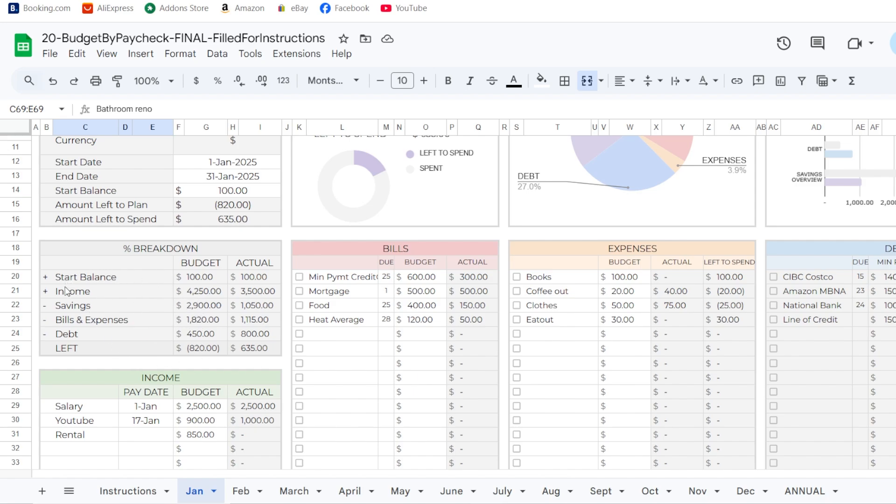
pyautogui.click(232, 191)
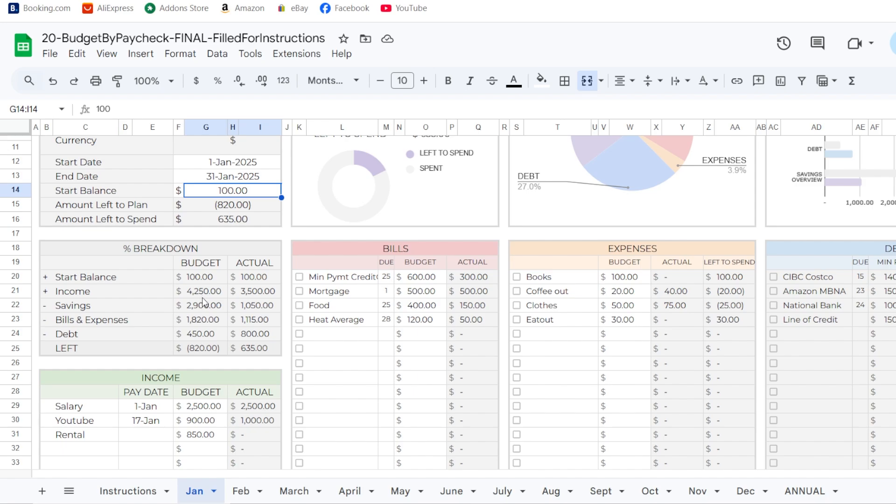
pyautogui.click(256, 295)
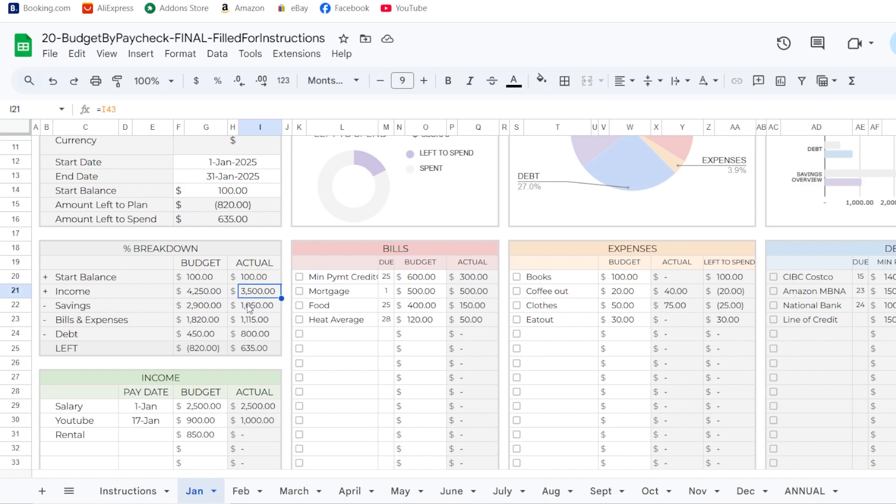
pyautogui.click(200, 305)
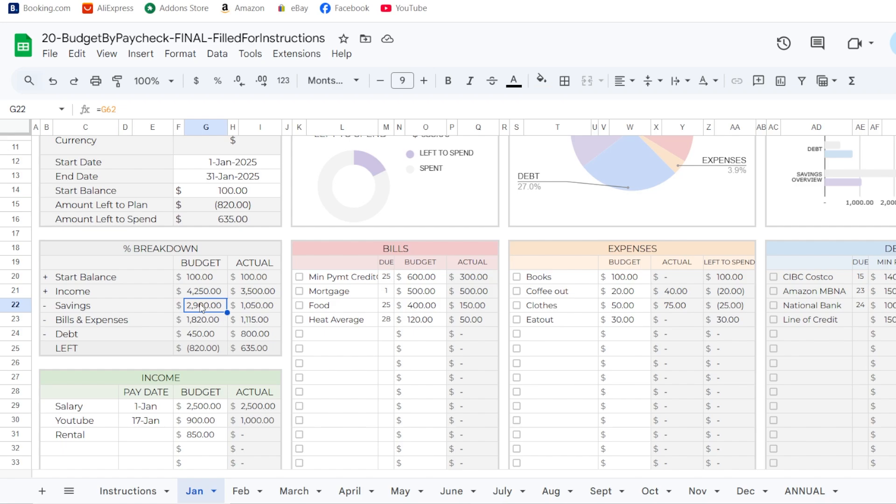
pyautogui.click(262, 311)
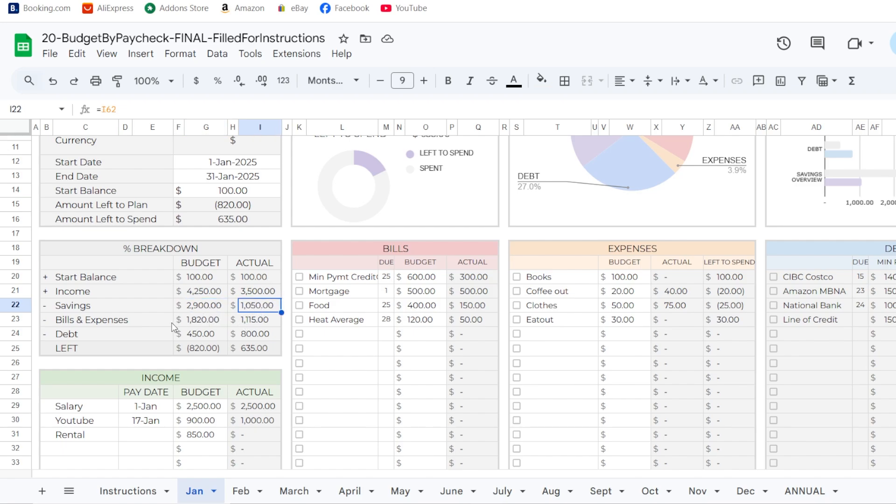
pyautogui.click(210, 322)
pyautogui.click(256, 324)
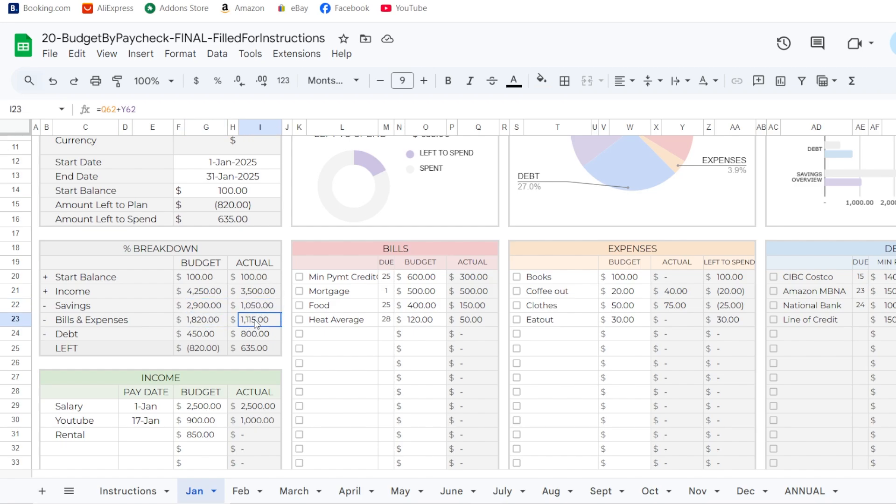
pyautogui.click(209, 336)
pyautogui.click(265, 336)
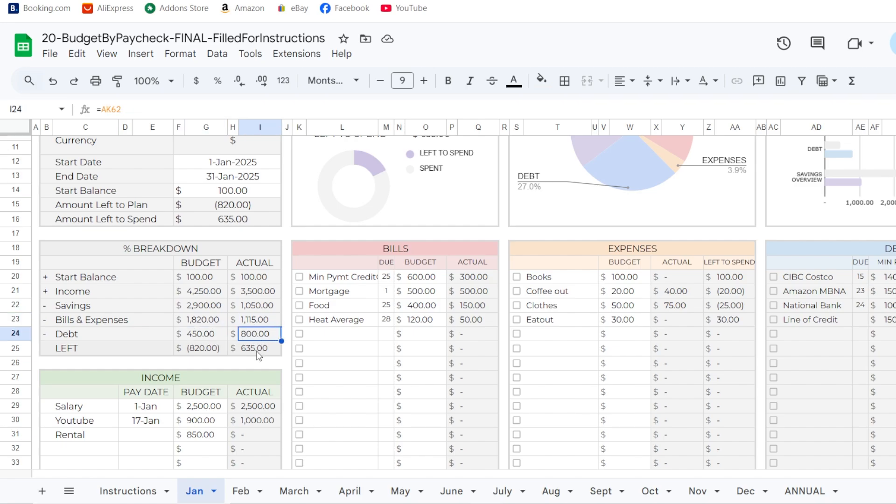
pyautogui.click(209, 351)
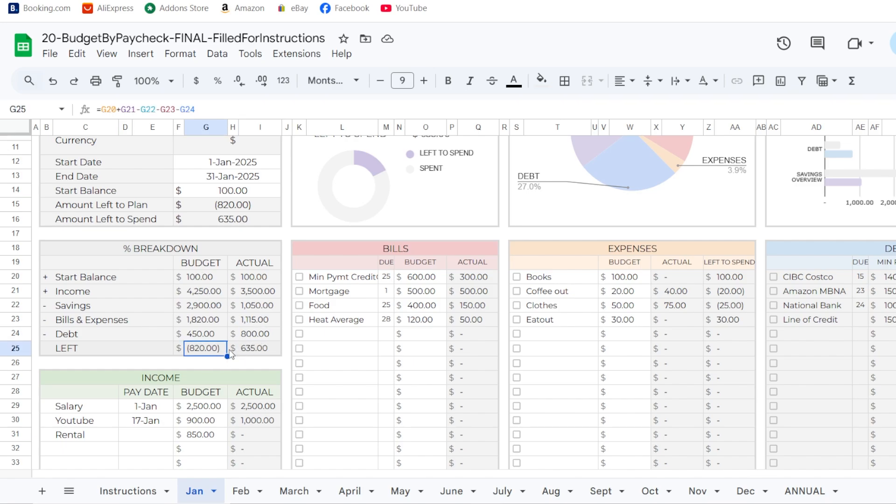
# - Review January's Savings and Debt Breakdown tables, then return to the budget tables
pyautogui.scroll(-15, 230, 354)
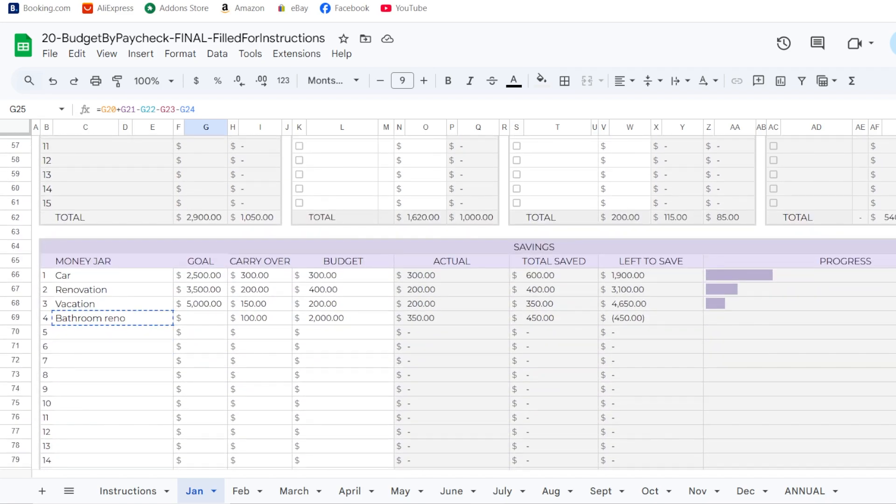
pyautogui.scroll(-4, 448, 304)
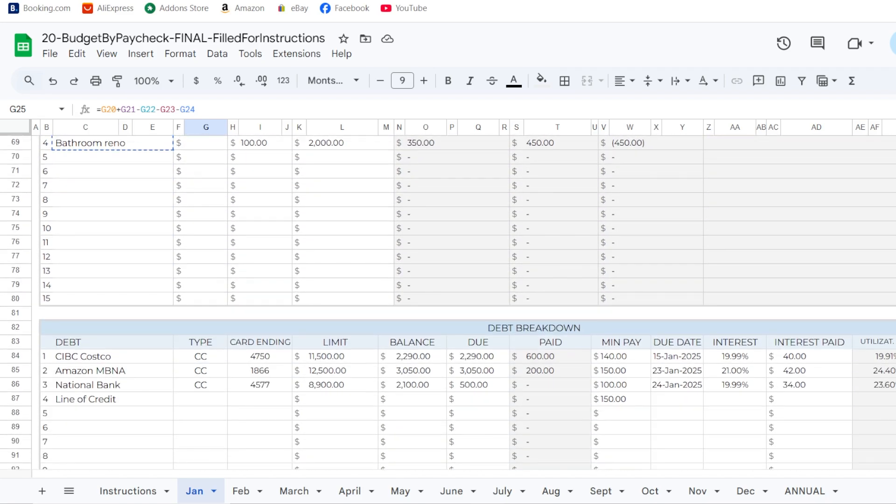
pyautogui.scroll(-5, 448, 304)
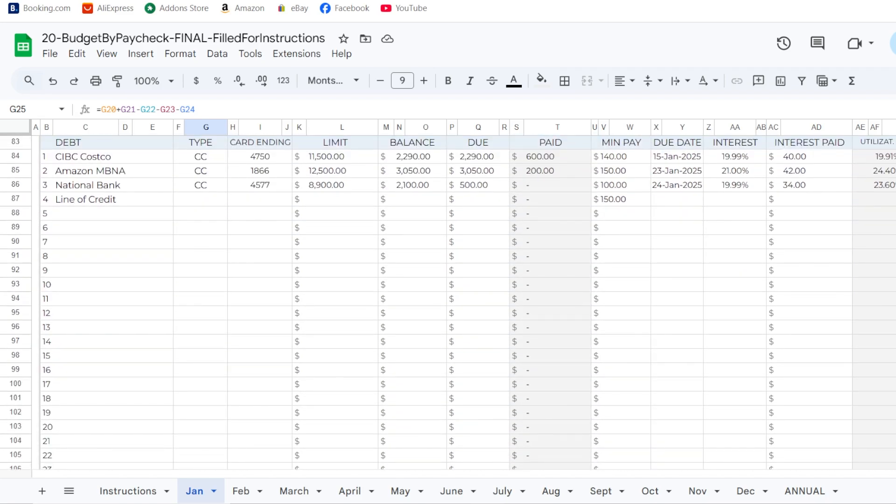
pyautogui.scroll(-18, 448, 303)
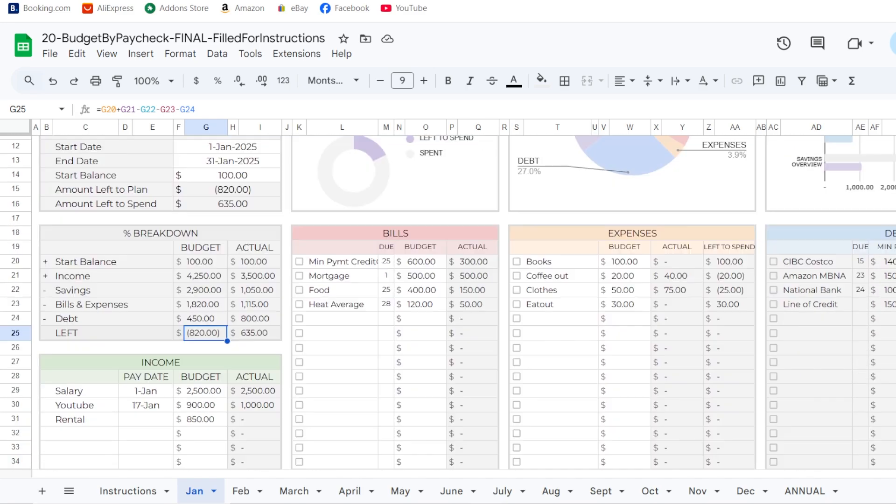
# - Copy the four bill names, Min Pymt CreditC through Heat Average, from January's BILLS table
pyautogui.scroll(-1, 448, 304)
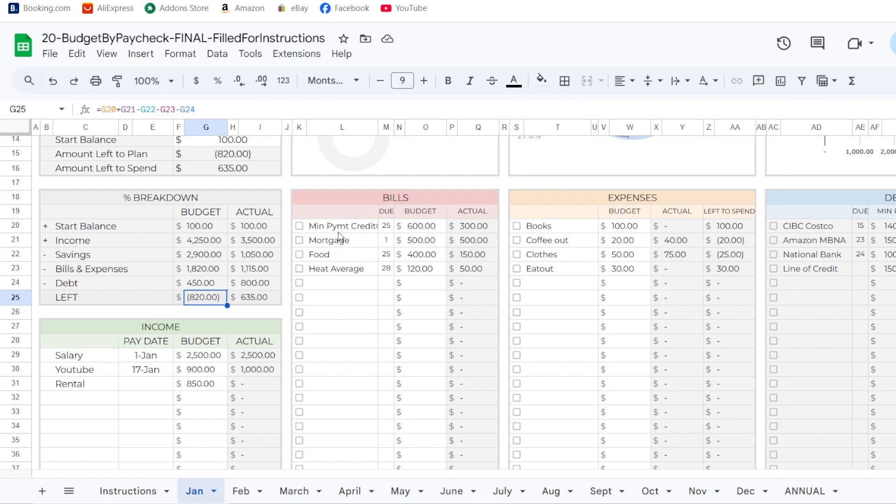
pyautogui.moveTo(338, 232); pyautogui.dragTo(342, 267)
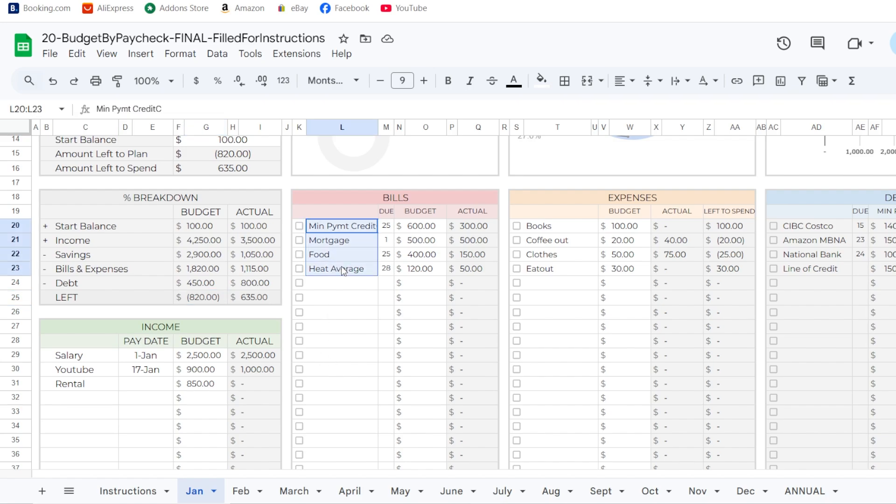
pyautogui.rightClick(338, 241)
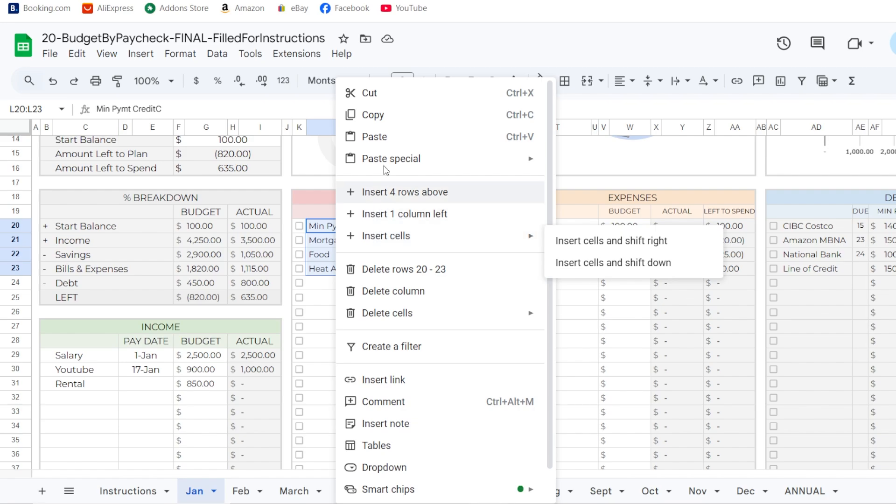
pyautogui.click(389, 116)
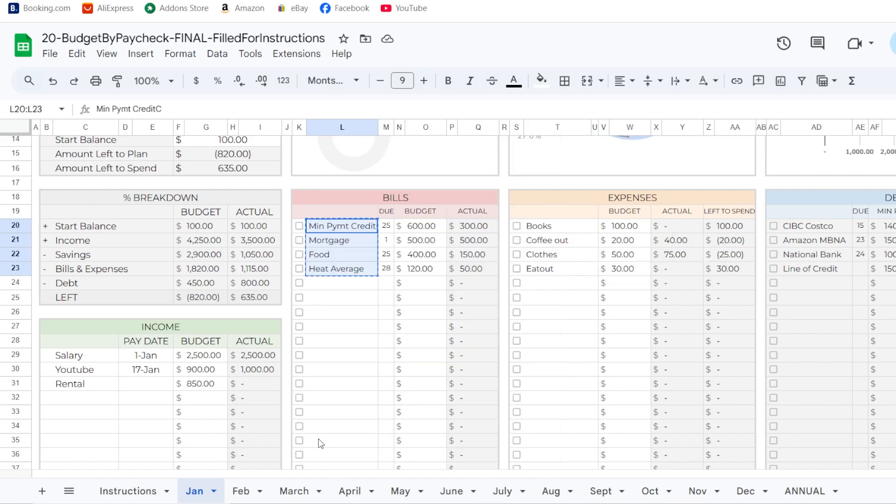
# - Clear the four bill names in February's BILLS table, leaving their due dates and budget amounts in place
pyautogui.click(241, 492)
pyautogui.scroll(5, 425, 363)
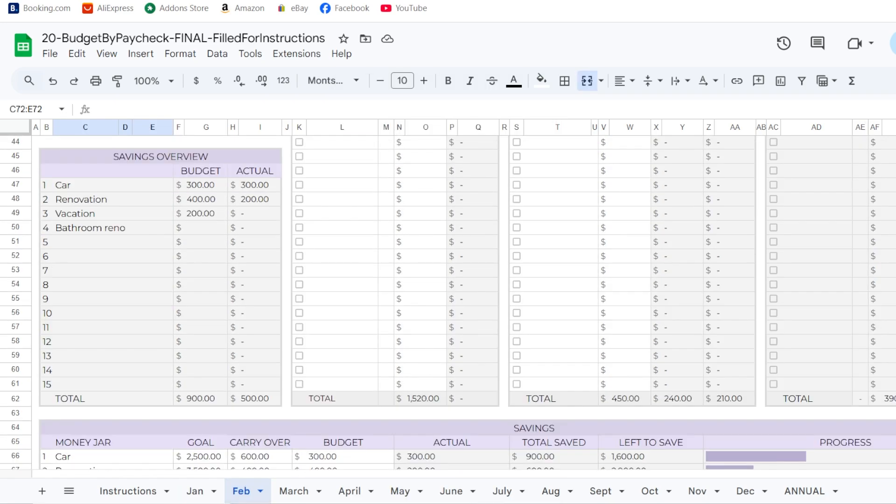
pyautogui.scroll(10, 424, 363)
pyautogui.moveTo(352, 348); pyautogui.dragTo(352, 390)
pyautogui.press('Delete')
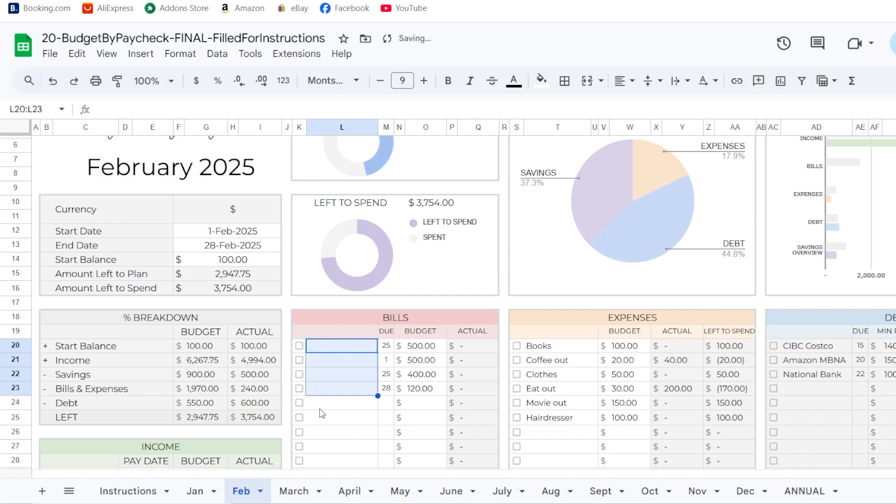
# - Paste the copied January bill names as values only into February's BILLS table, starting at the first row
pyautogui.click(322, 407)
pyautogui.click(336, 349)
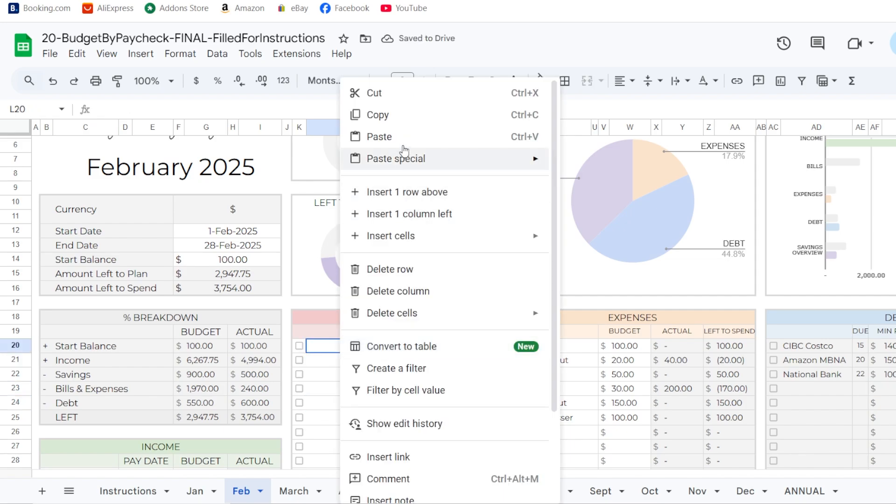
pyautogui.moveTo(407, 162)
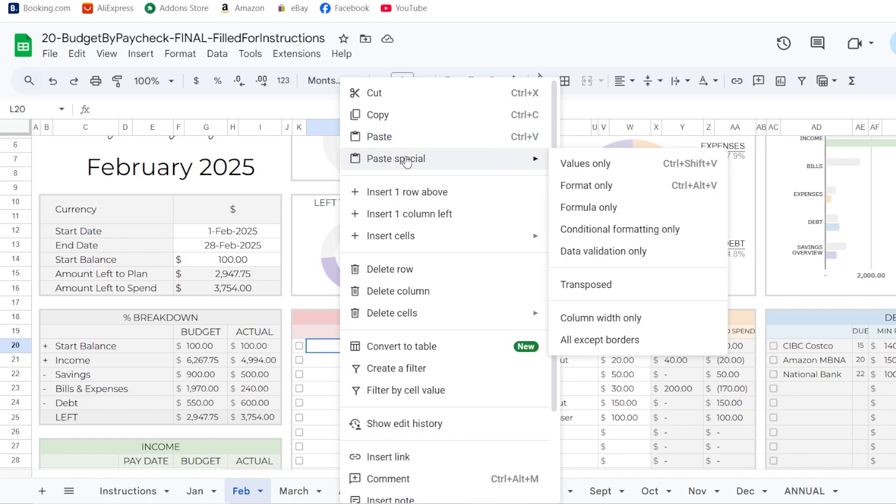
pyautogui.click(597, 167)
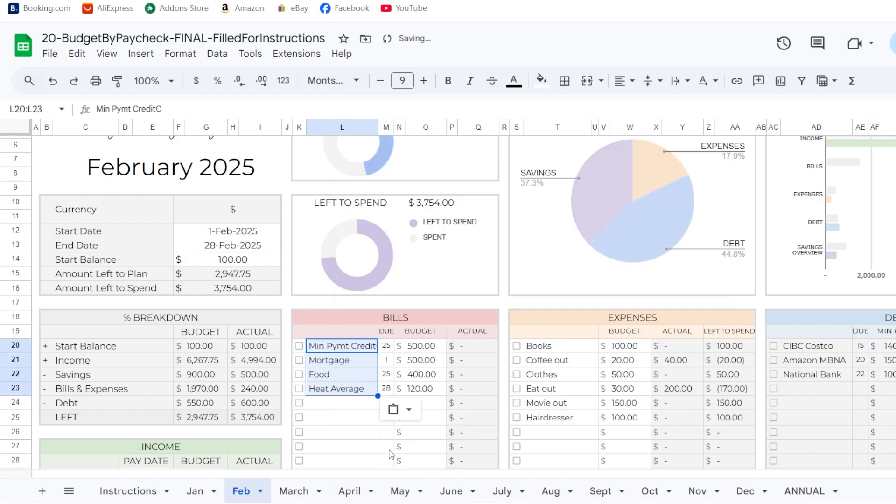
pyautogui.click(331, 421)
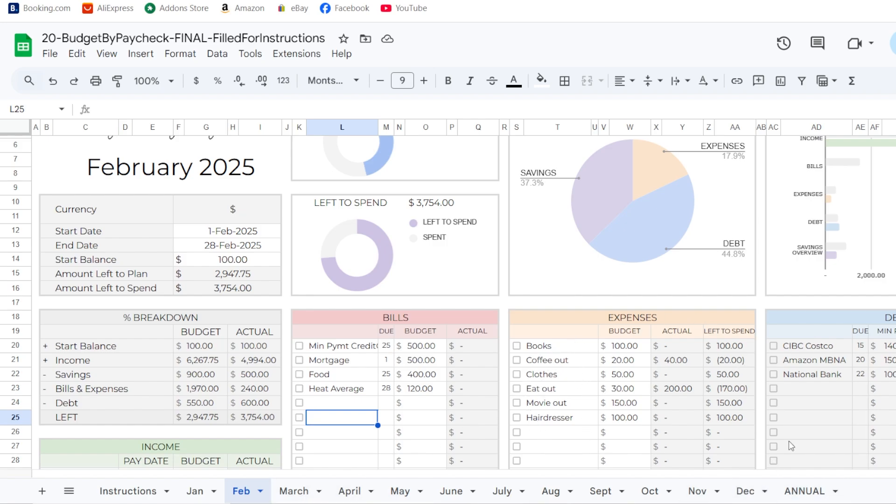
# - Examine the money jar names in February's Savings table and the debt names in its Debt Breakdown table
pyautogui.scroll(-16, 836, 394)
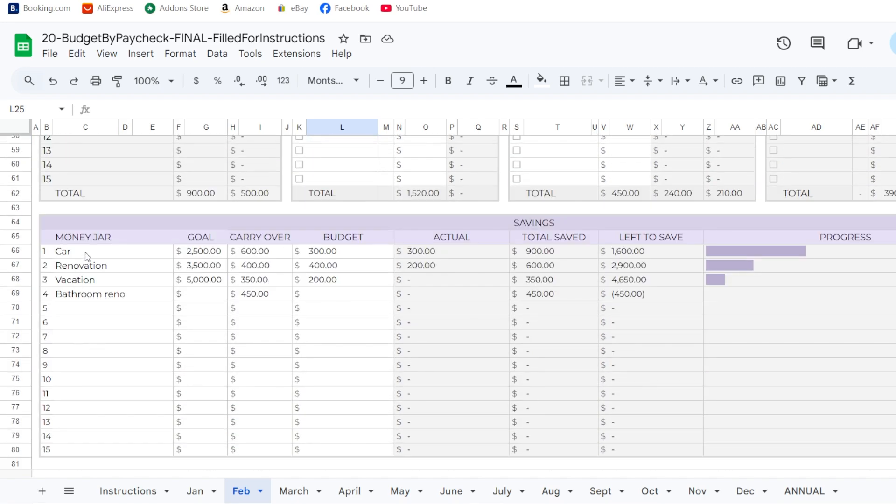
pyautogui.moveTo(88, 252); pyautogui.dragTo(90, 299)
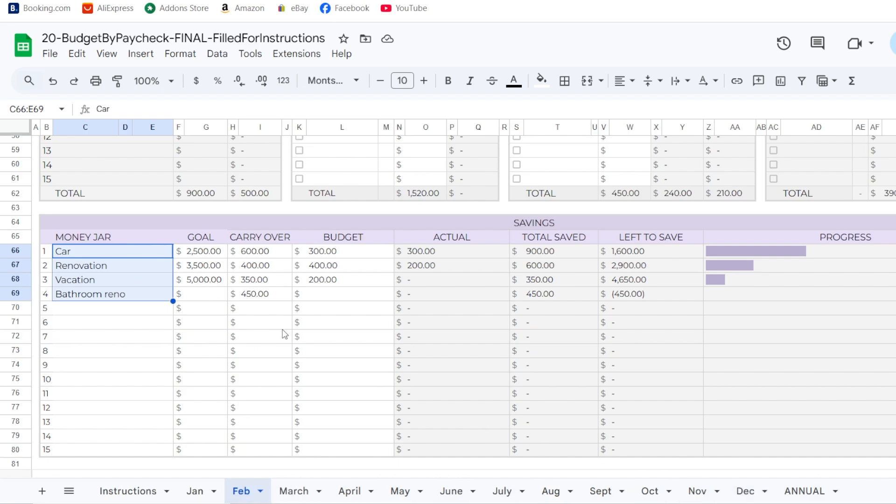
pyautogui.scroll(-7, 254, 276)
pyautogui.scroll(2, 280, 252)
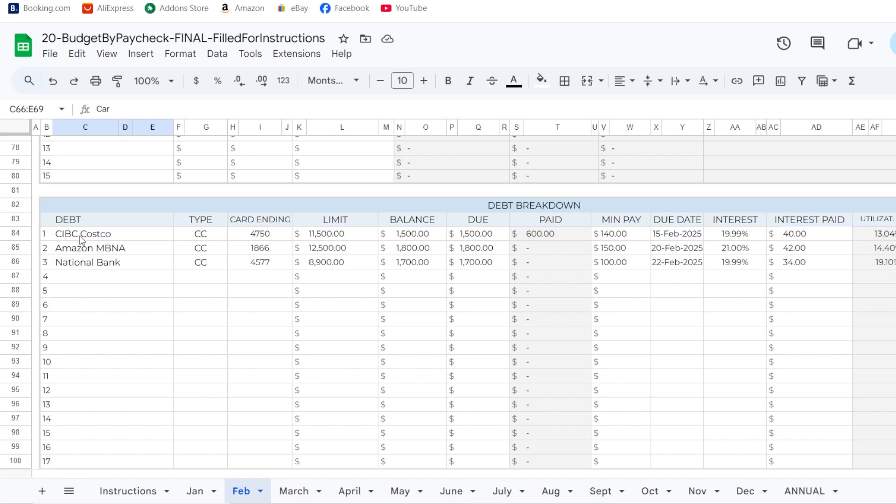
pyautogui.moveTo(99, 237); pyautogui.dragTo(101, 268)
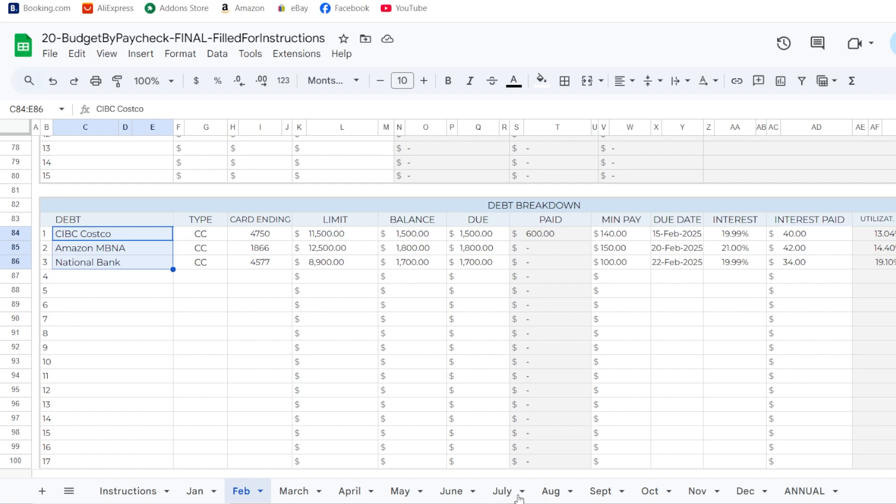
# - Review February's debt totals and cash flow chart, and inspect the ACTUAL cells of its Savings table against the Savings Overview
pyautogui.scroll(-10, 315, 309)
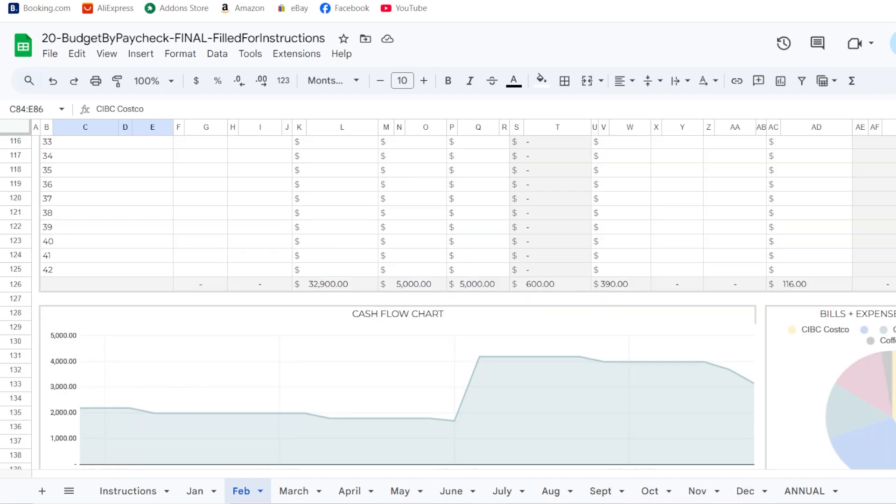
pyautogui.scroll(12, 751, 304)
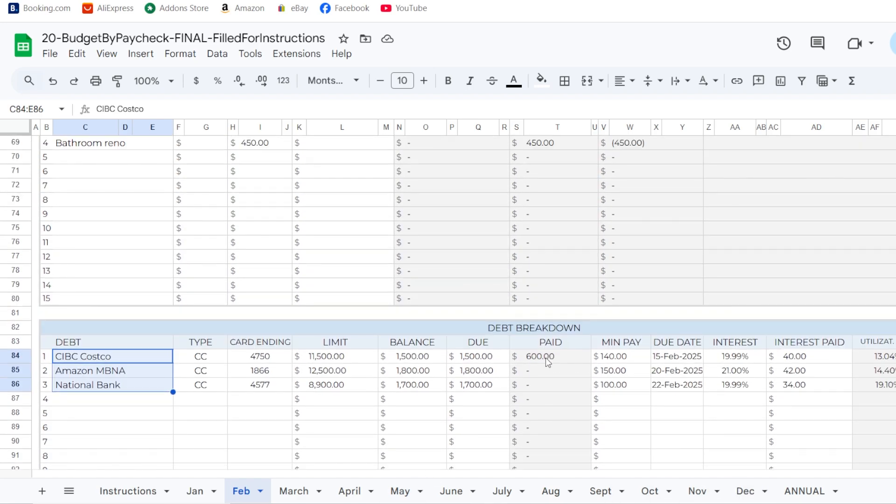
pyautogui.scroll(6, 450, 273)
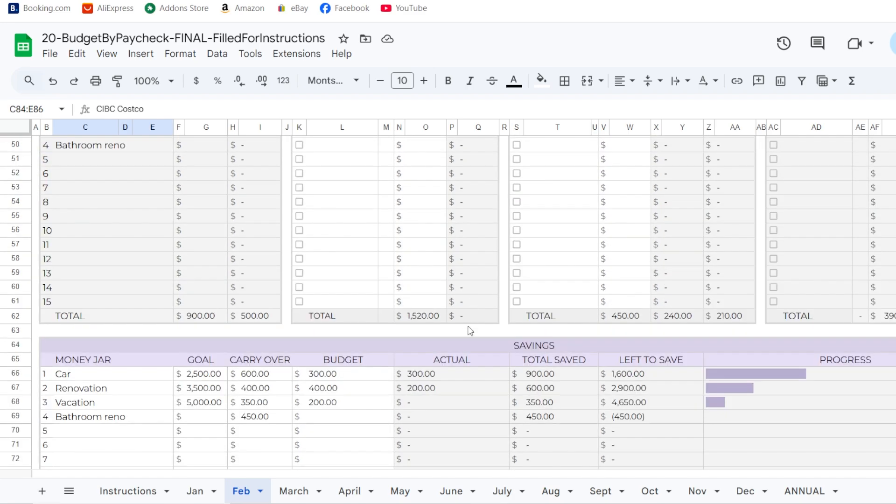
pyautogui.scroll(-3, 470, 332)
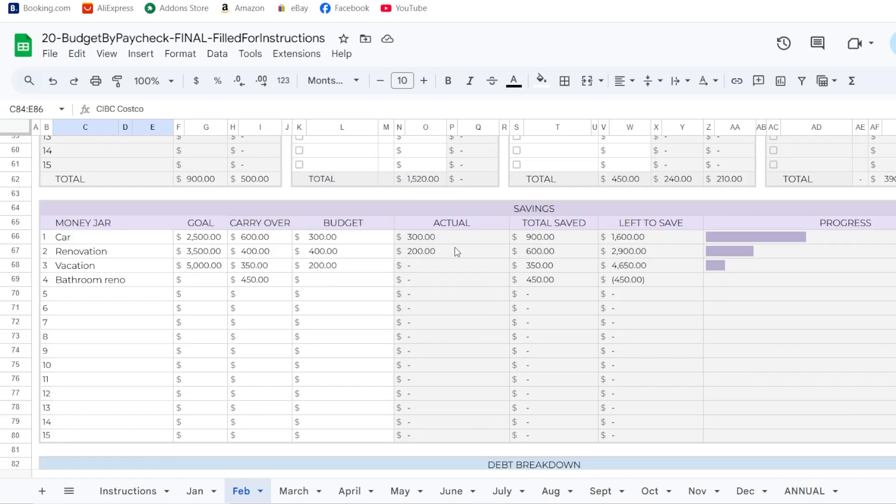
pyautogui.click(447, 236)
pyautogui.moveTo(442, 292); pyautogui.dragTo(446, 279)
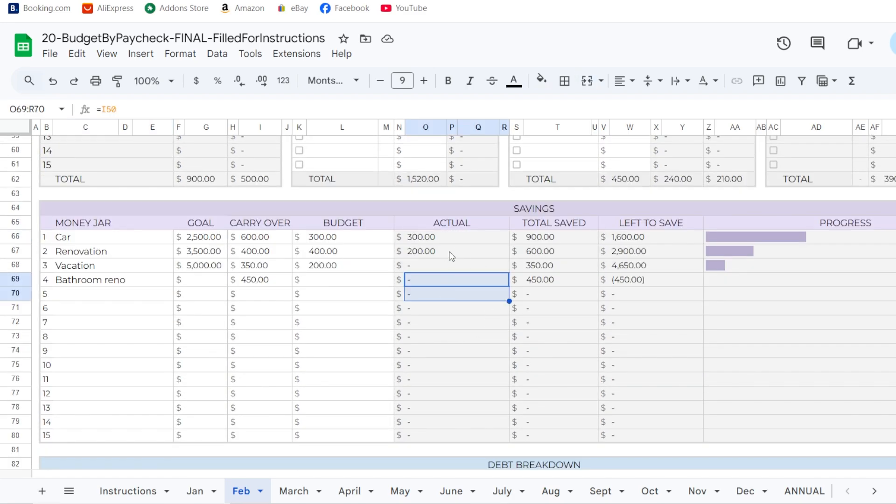
pyautogui.scroll(18, 448, 302)
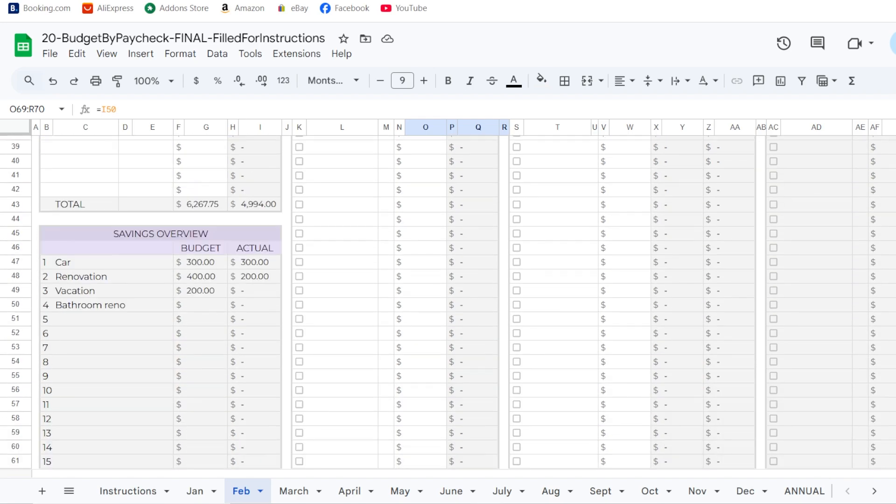